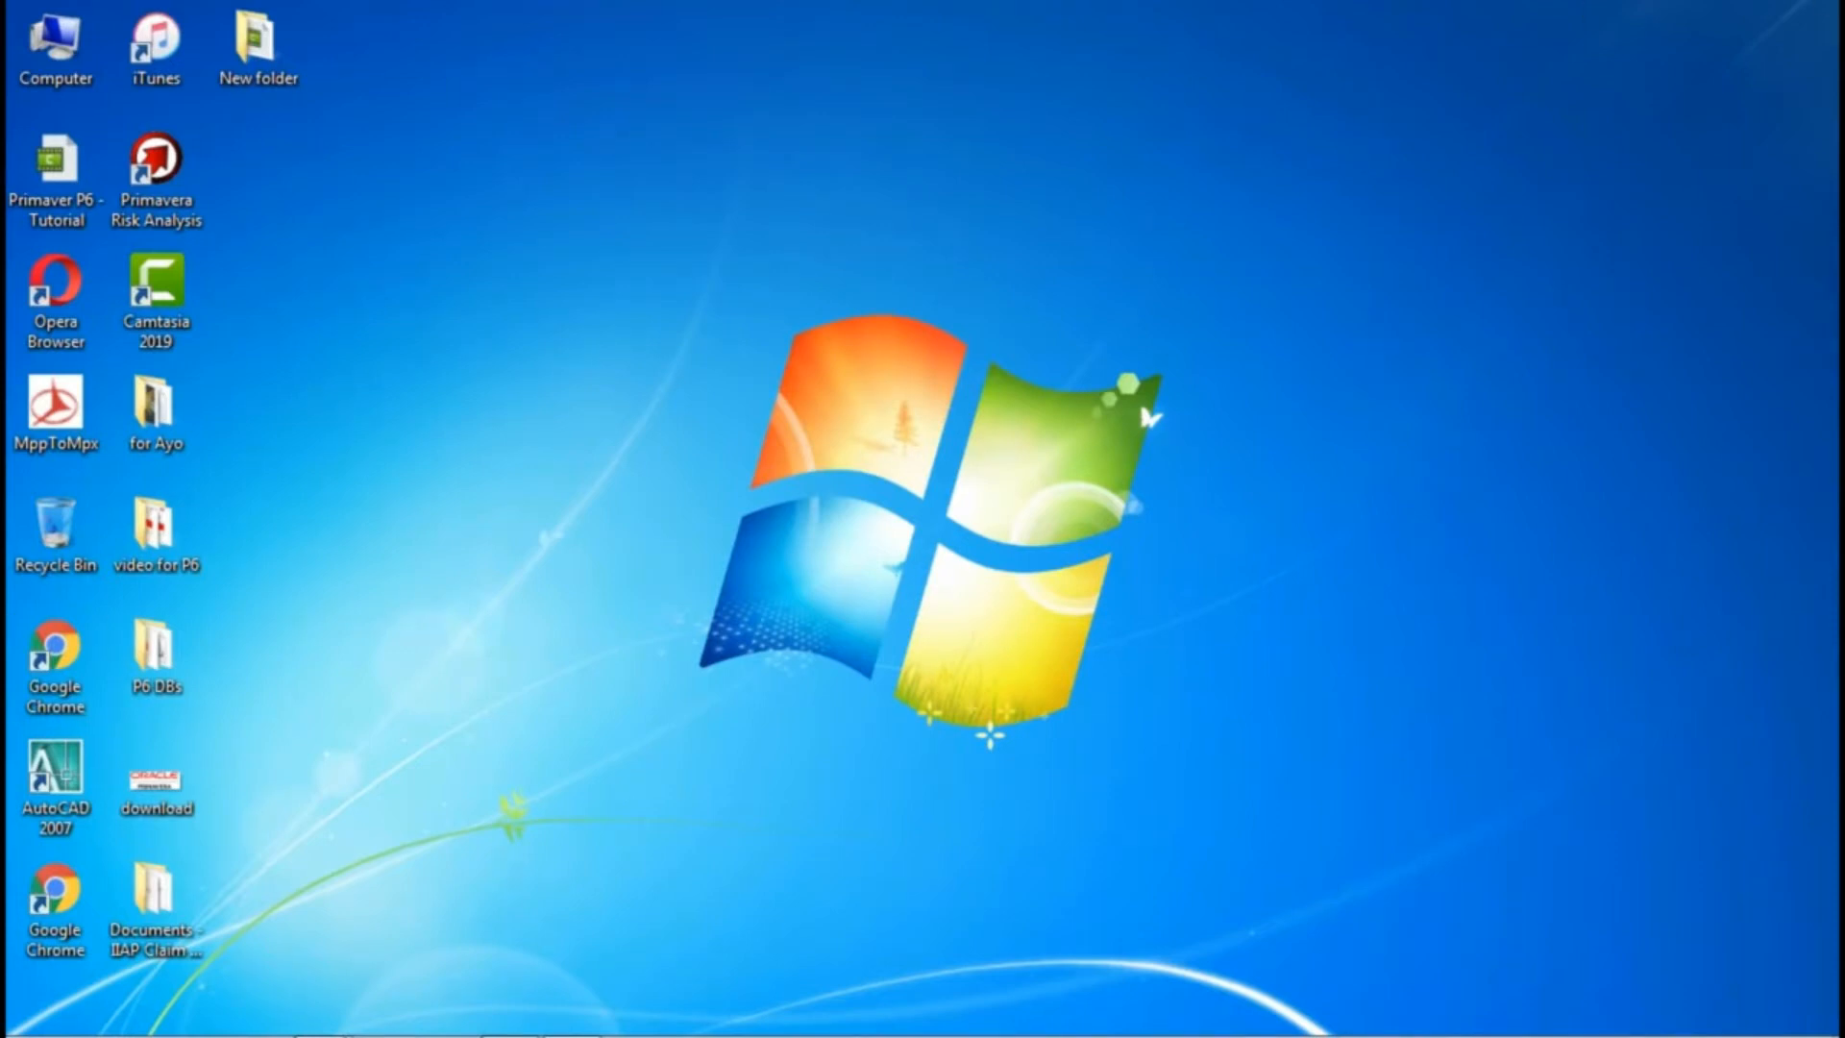
Step: Launch Primavera P6 Professional 17
mouse_move(71, 1026)
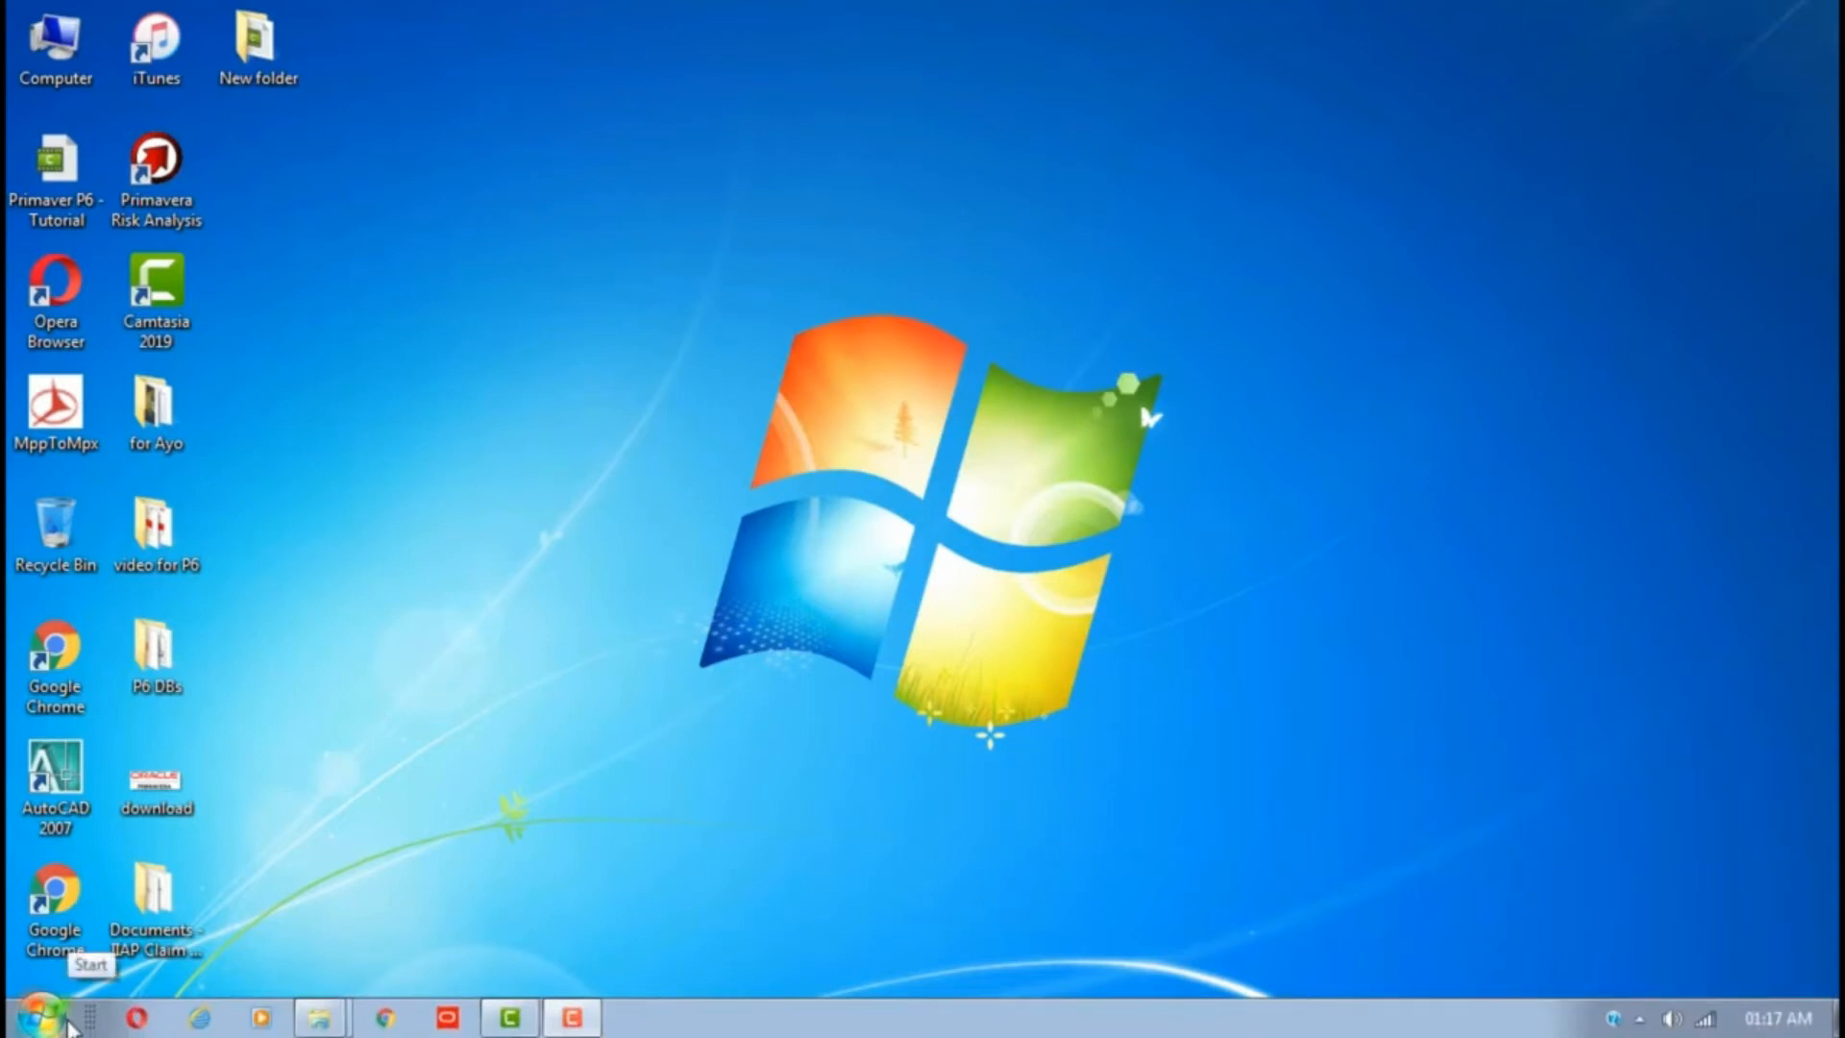
click(53, 1022)
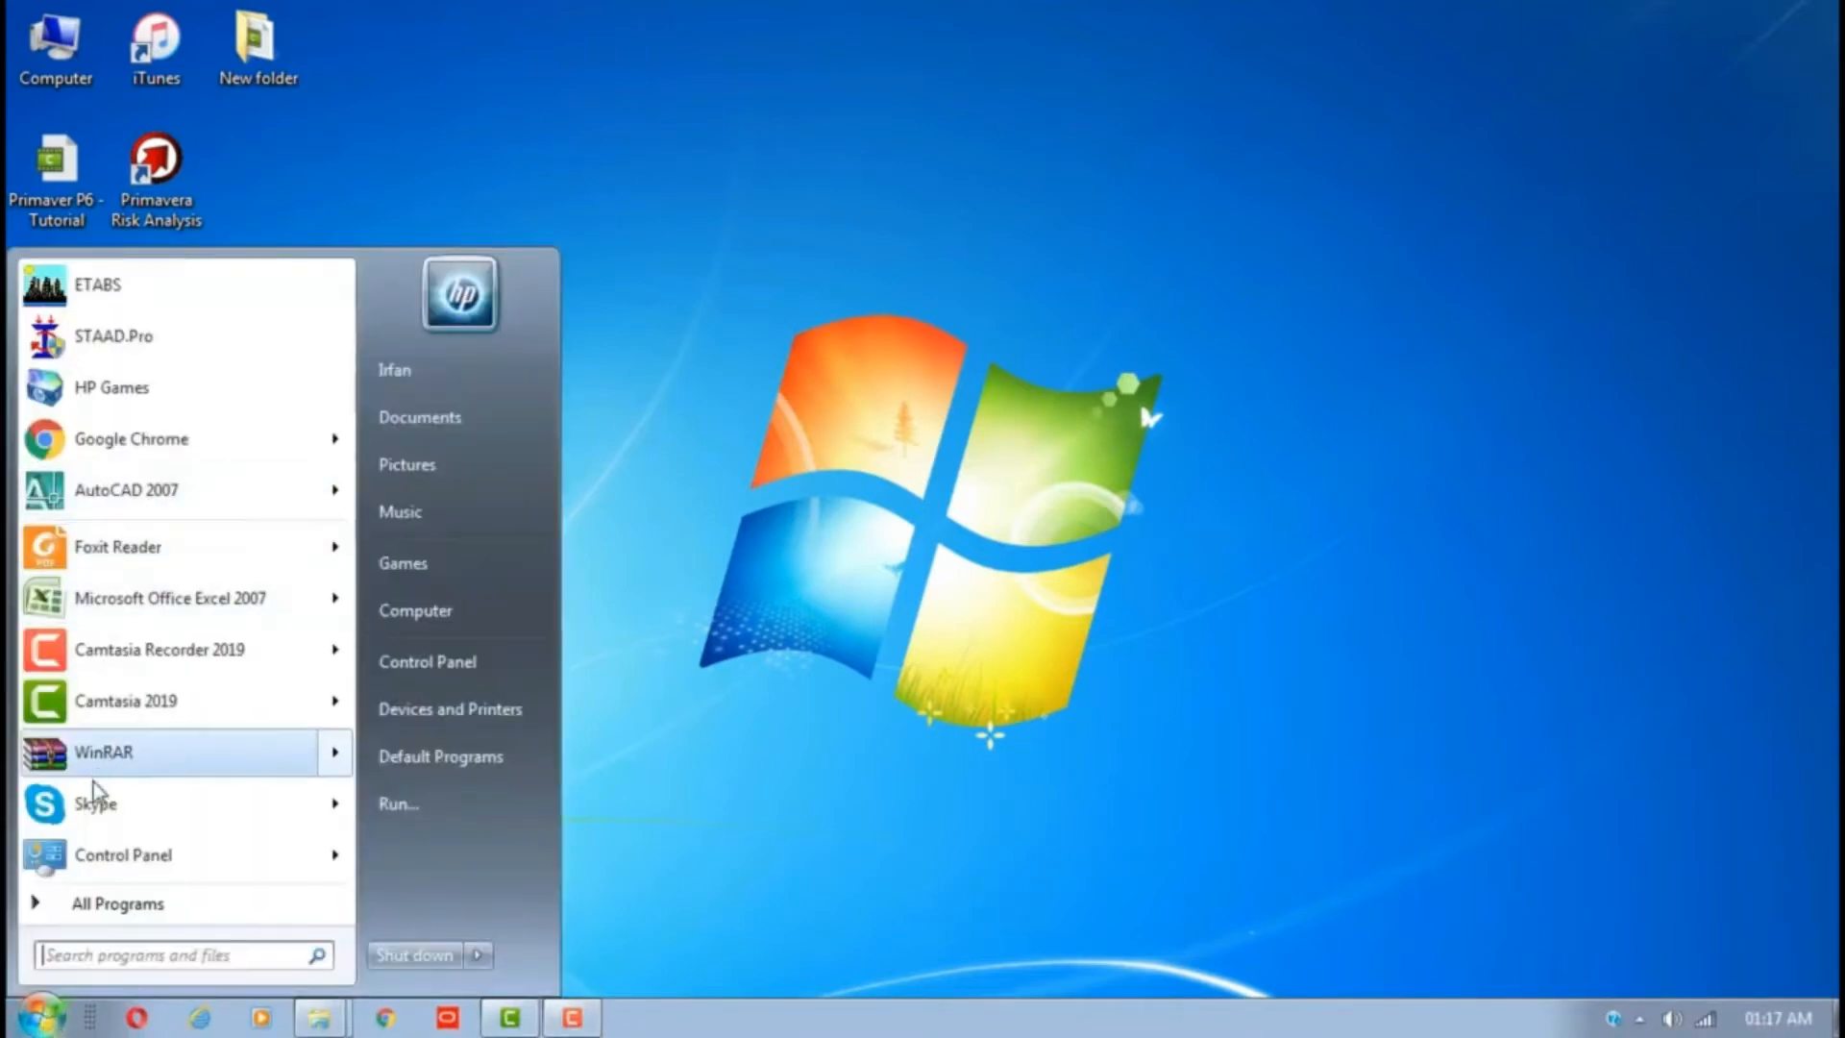
click(67, 902)
click(163, 637)
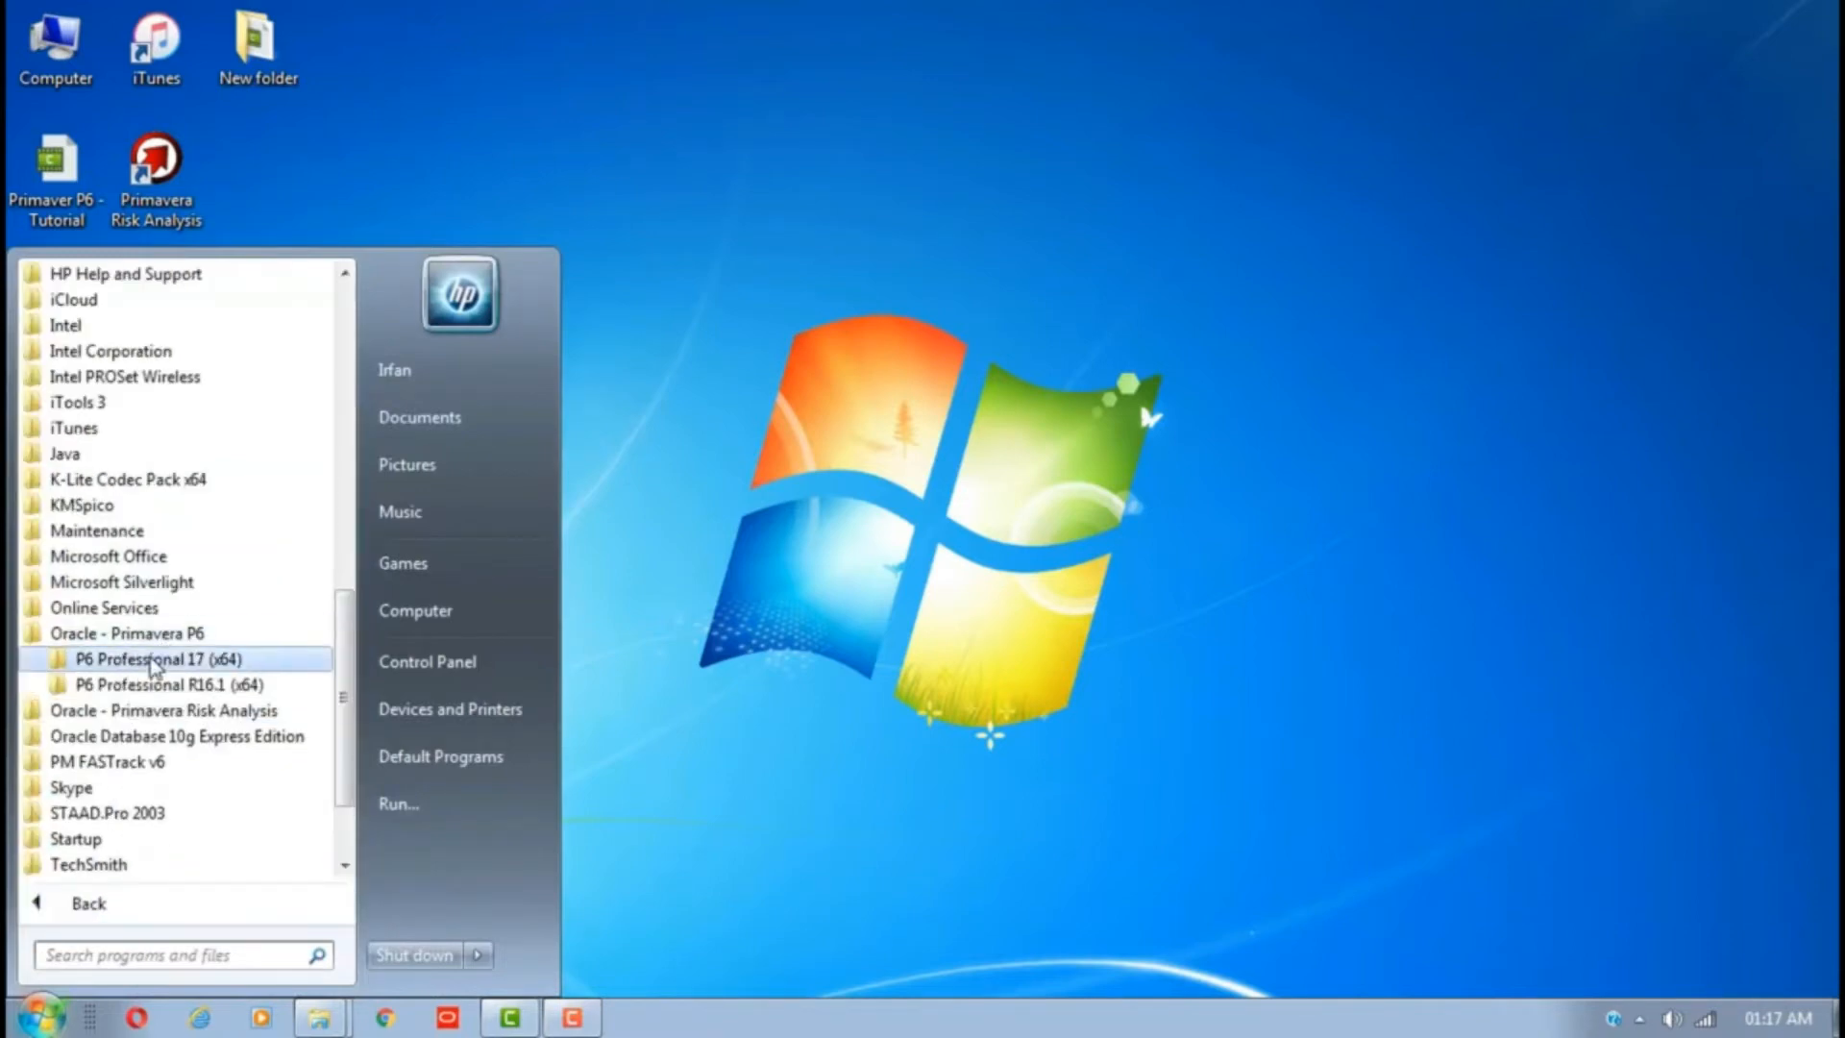
click(154, 659)
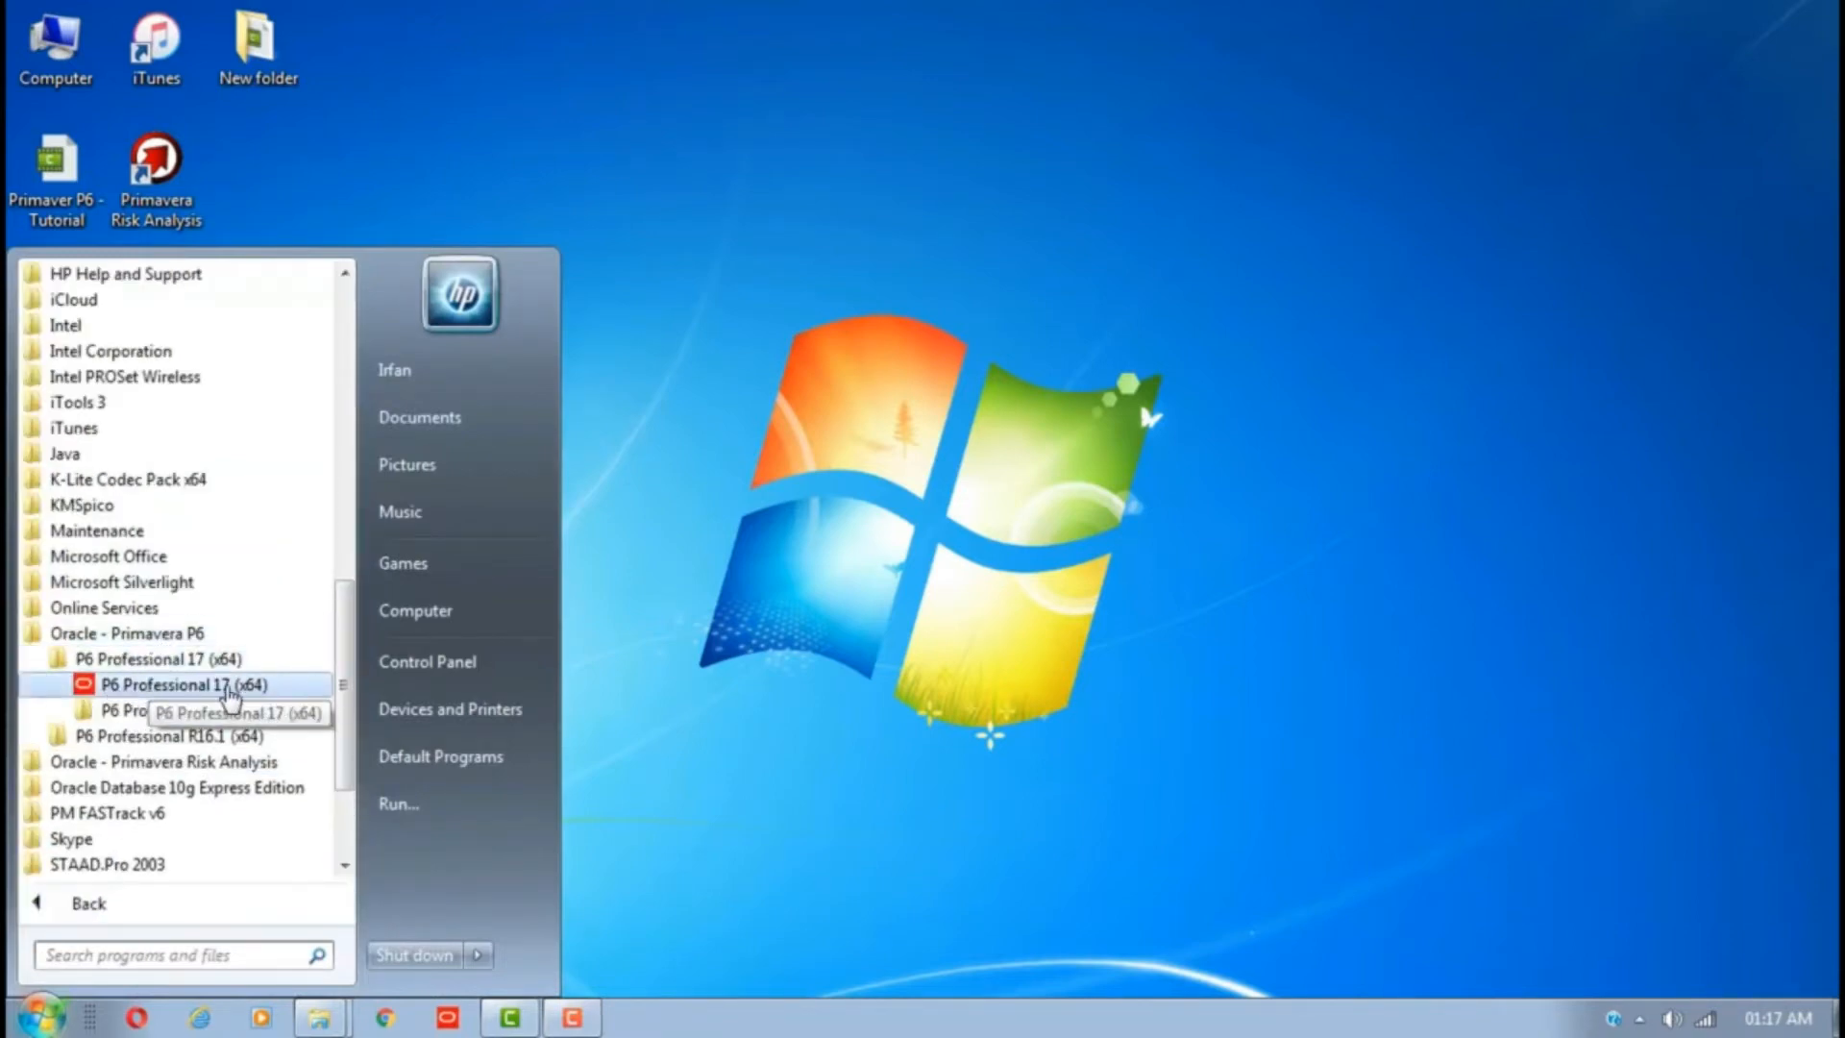
click(449, 1022)
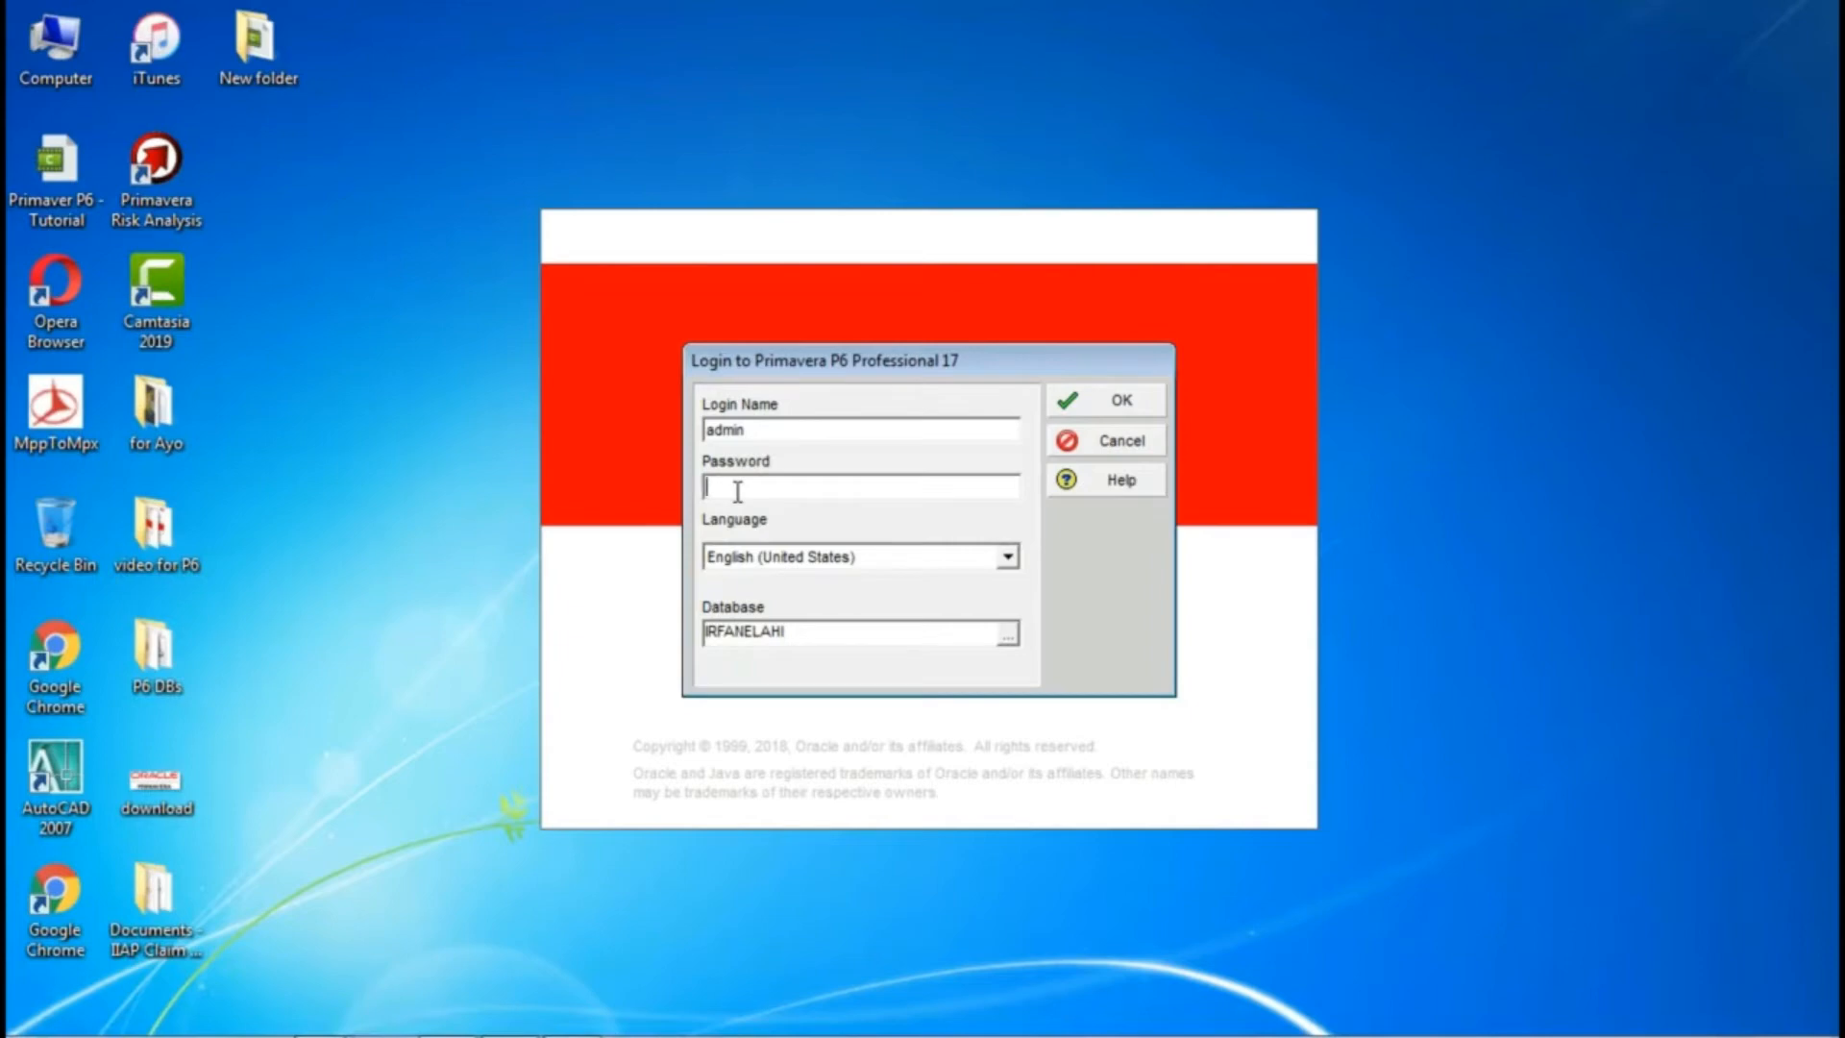
Step: Log in to the database with the account password and dismiss the industry notice
text(*****)
click(1094, 405)
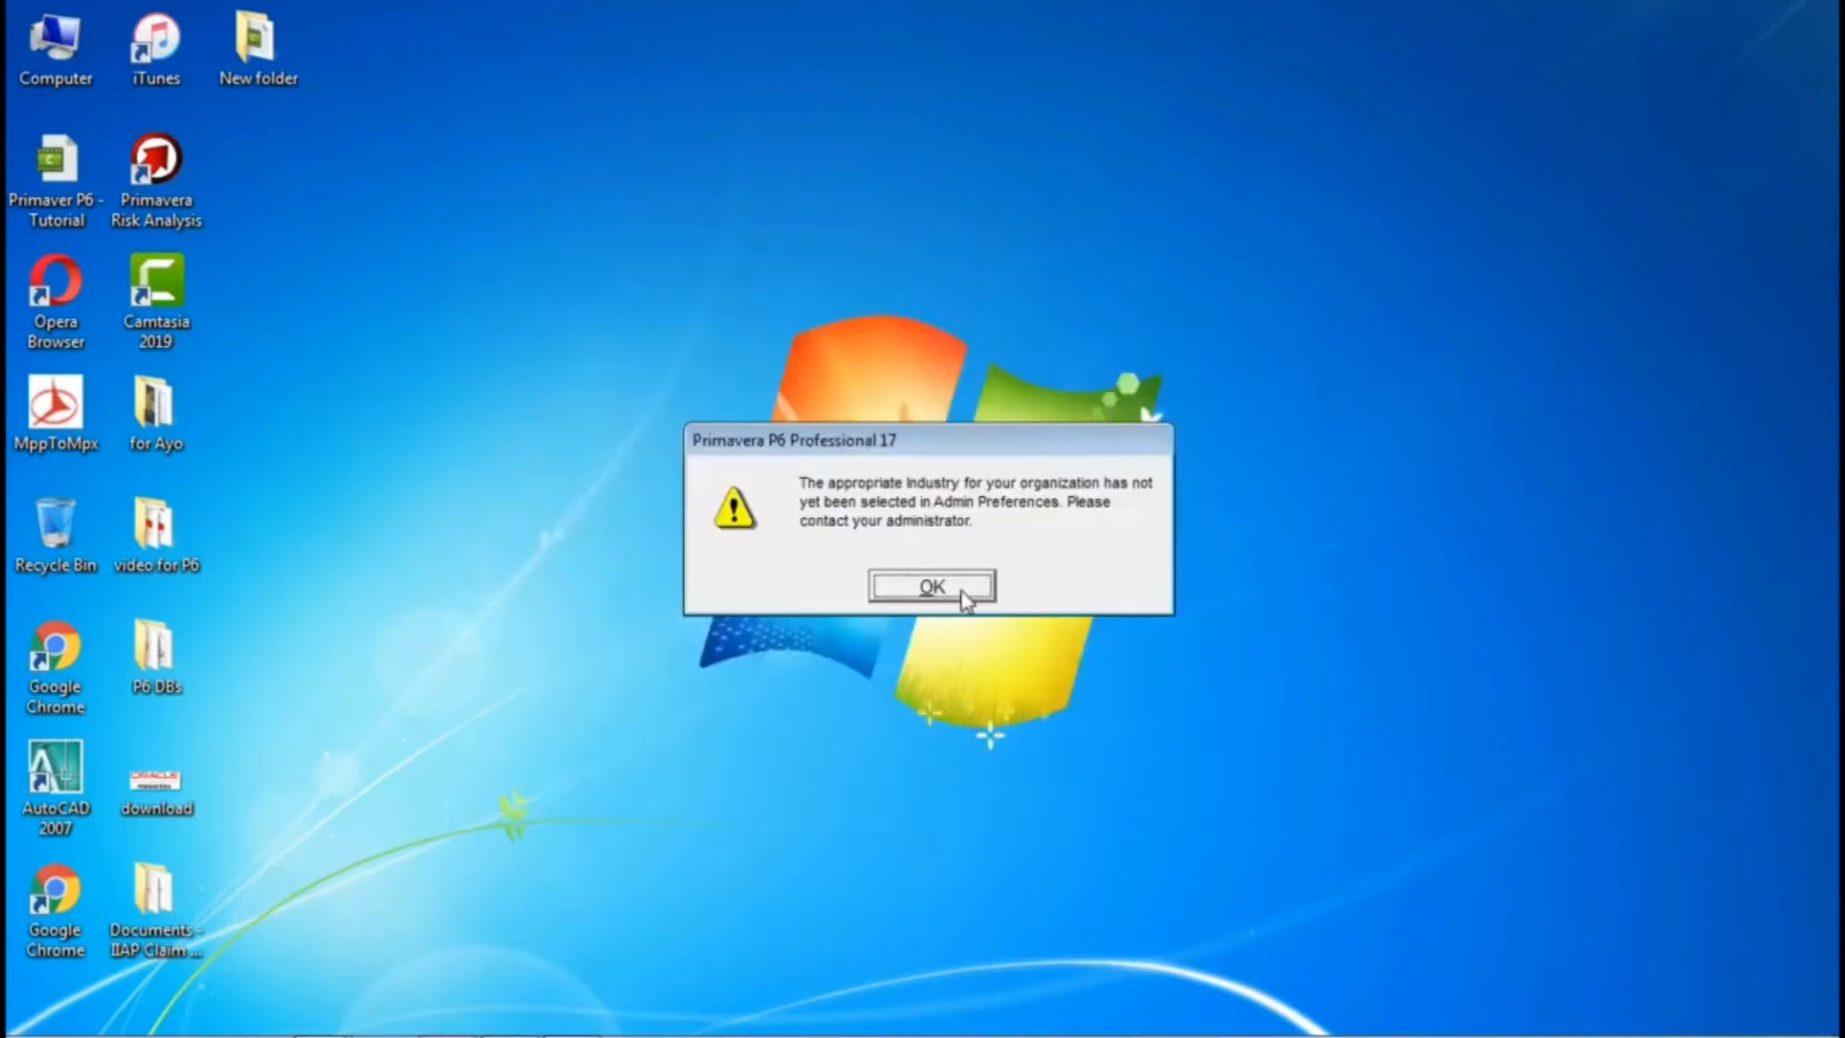
click(964, 596)
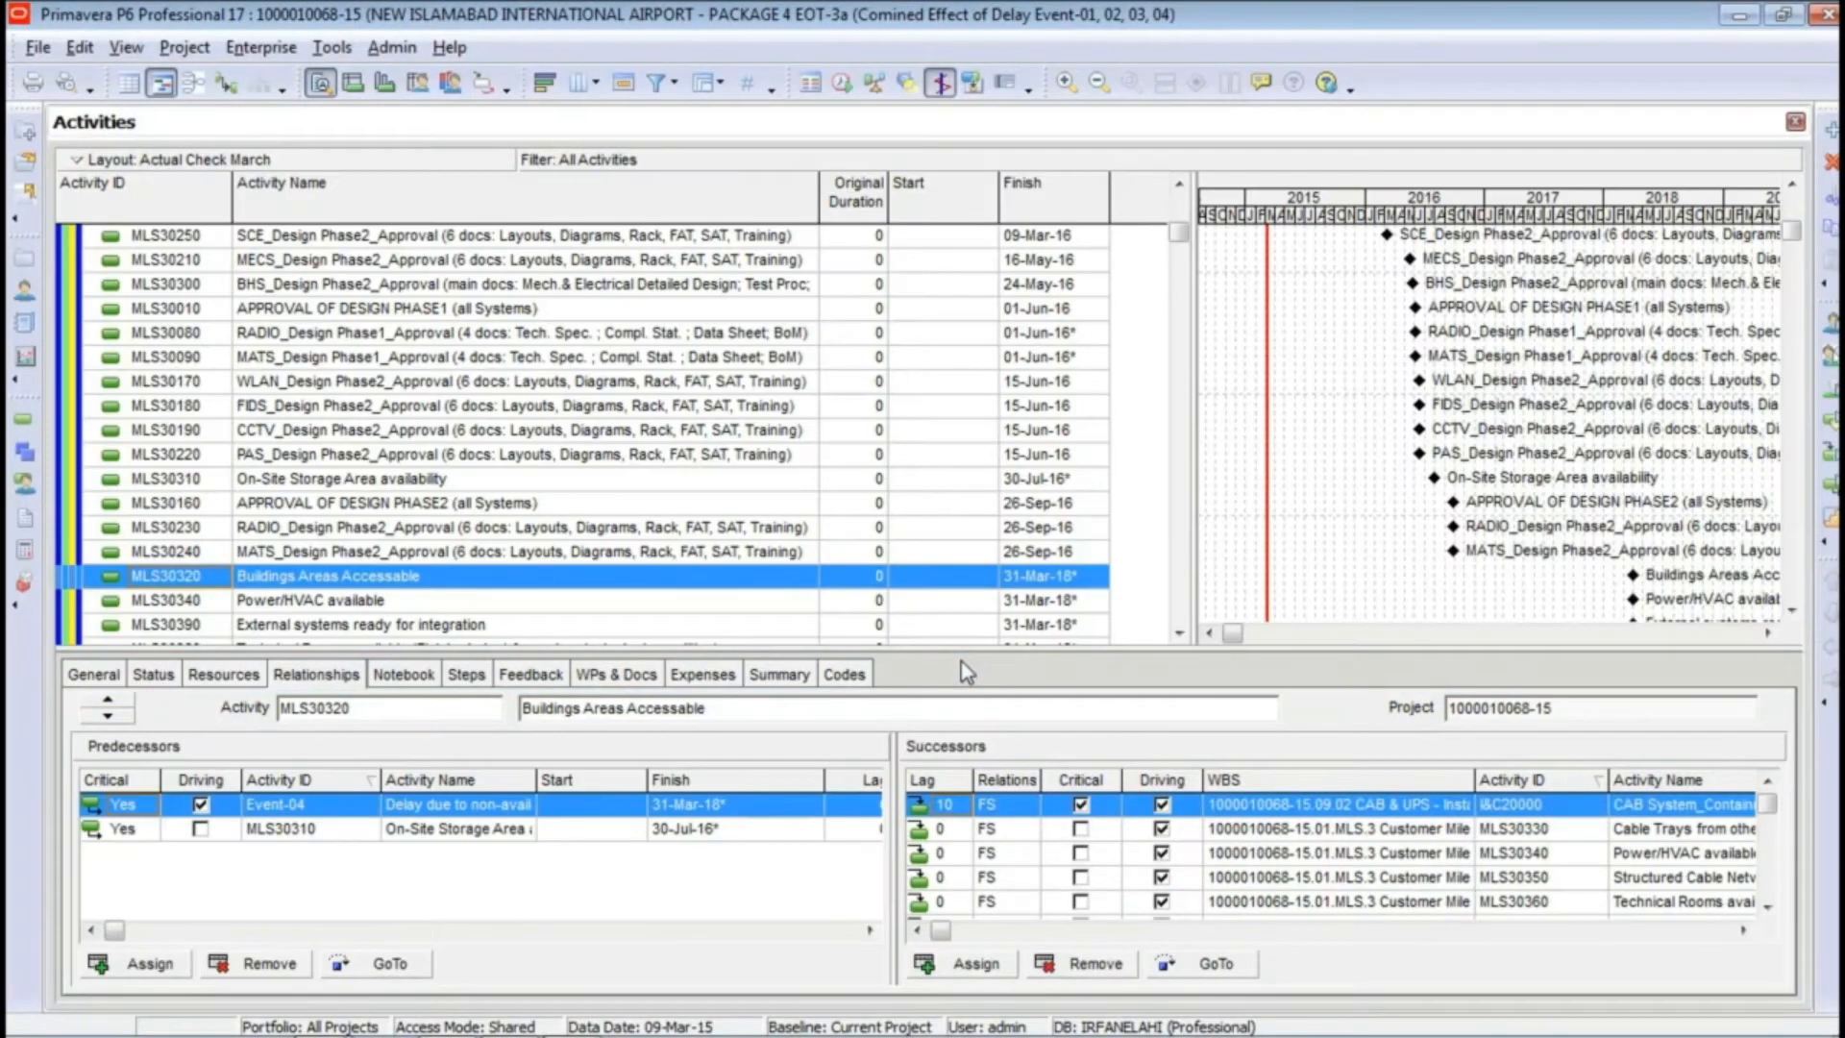
Step: Examine the open airport project's activities from the project summary down, along with the Gantt chart's timescale
drag(1180, 240, 1186, 202)
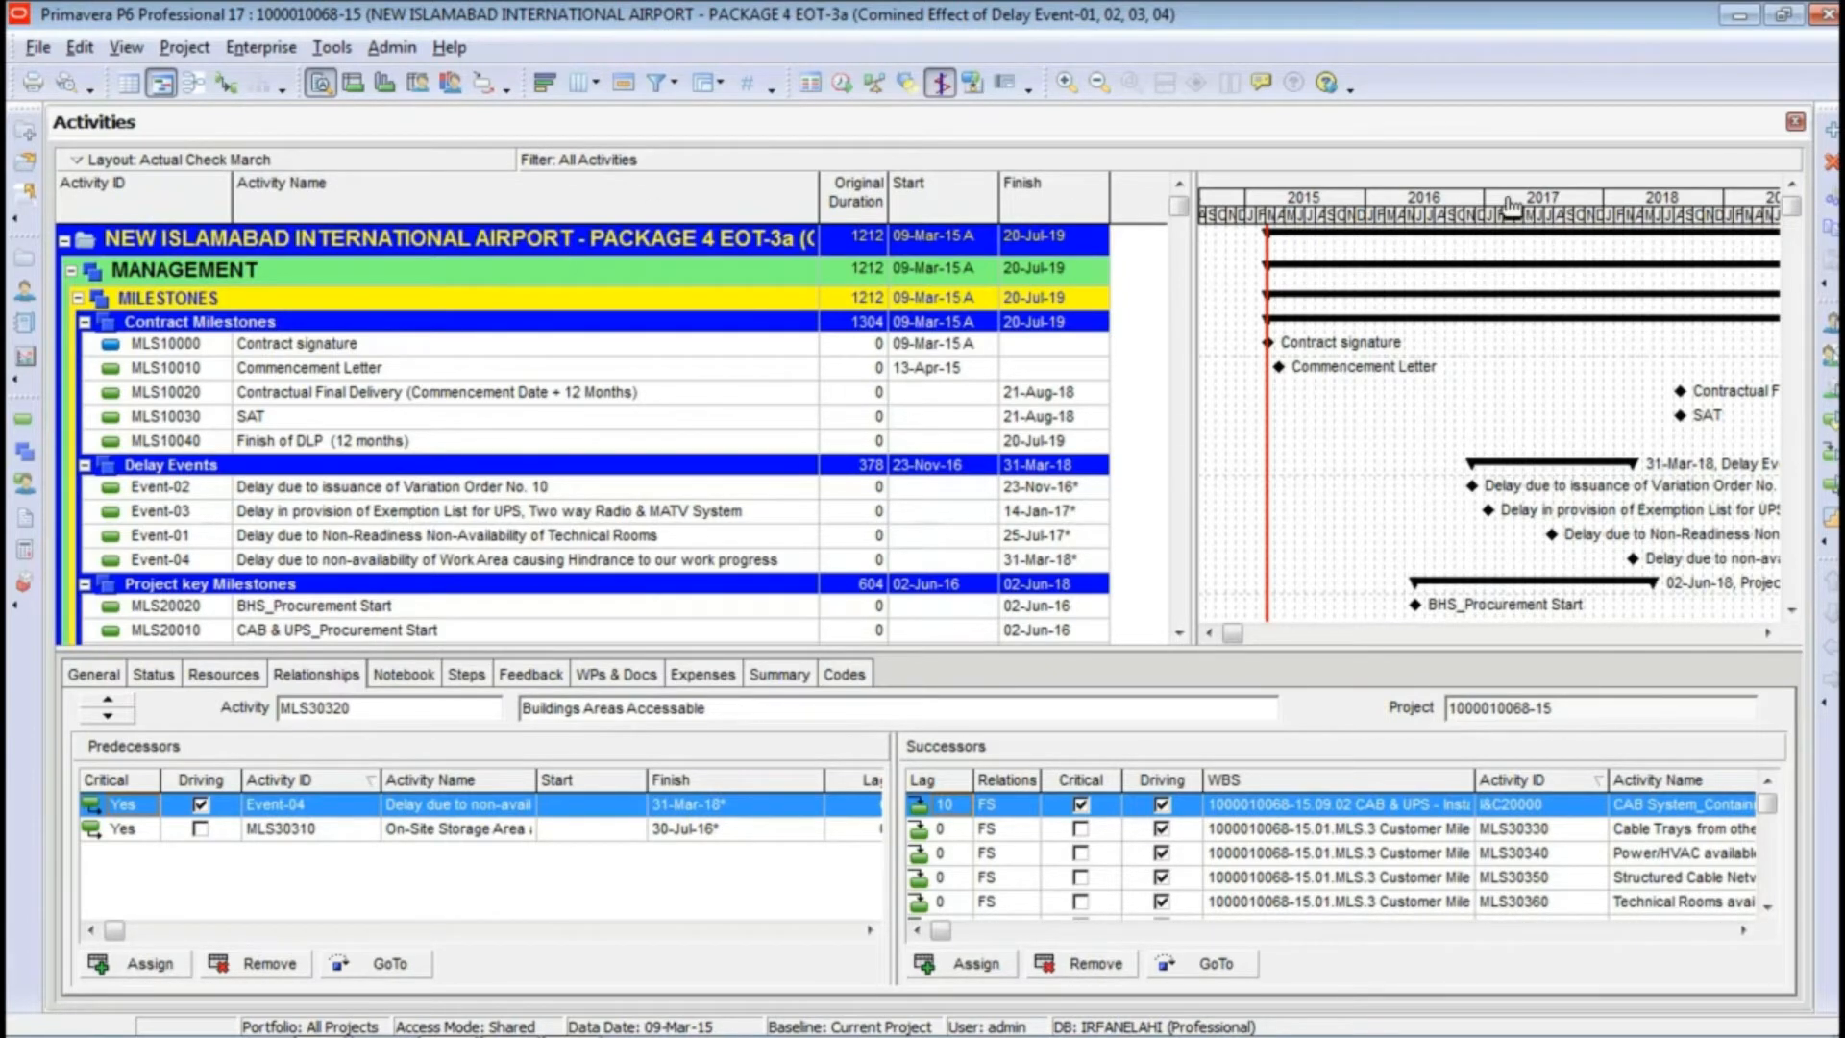
drag(1523, 211, 1365, 248)
scroll(1346, 255, down, 4)
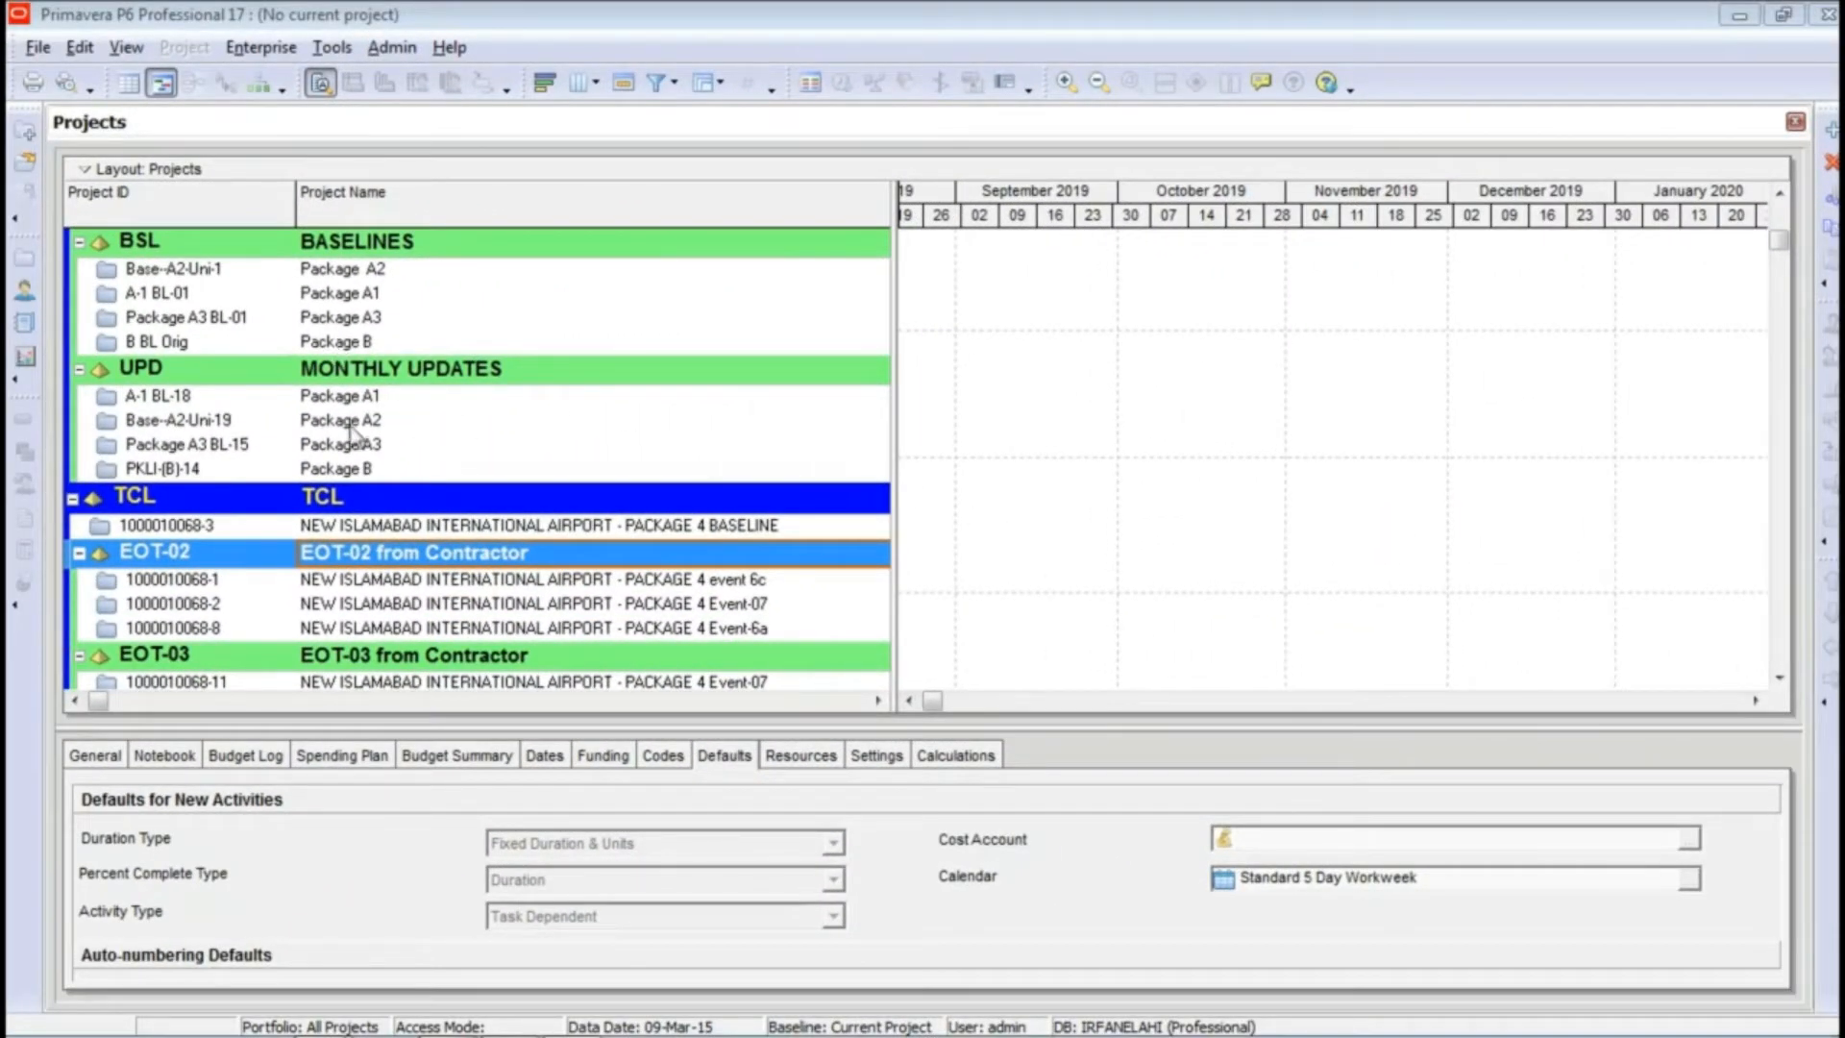
click(402, 580)
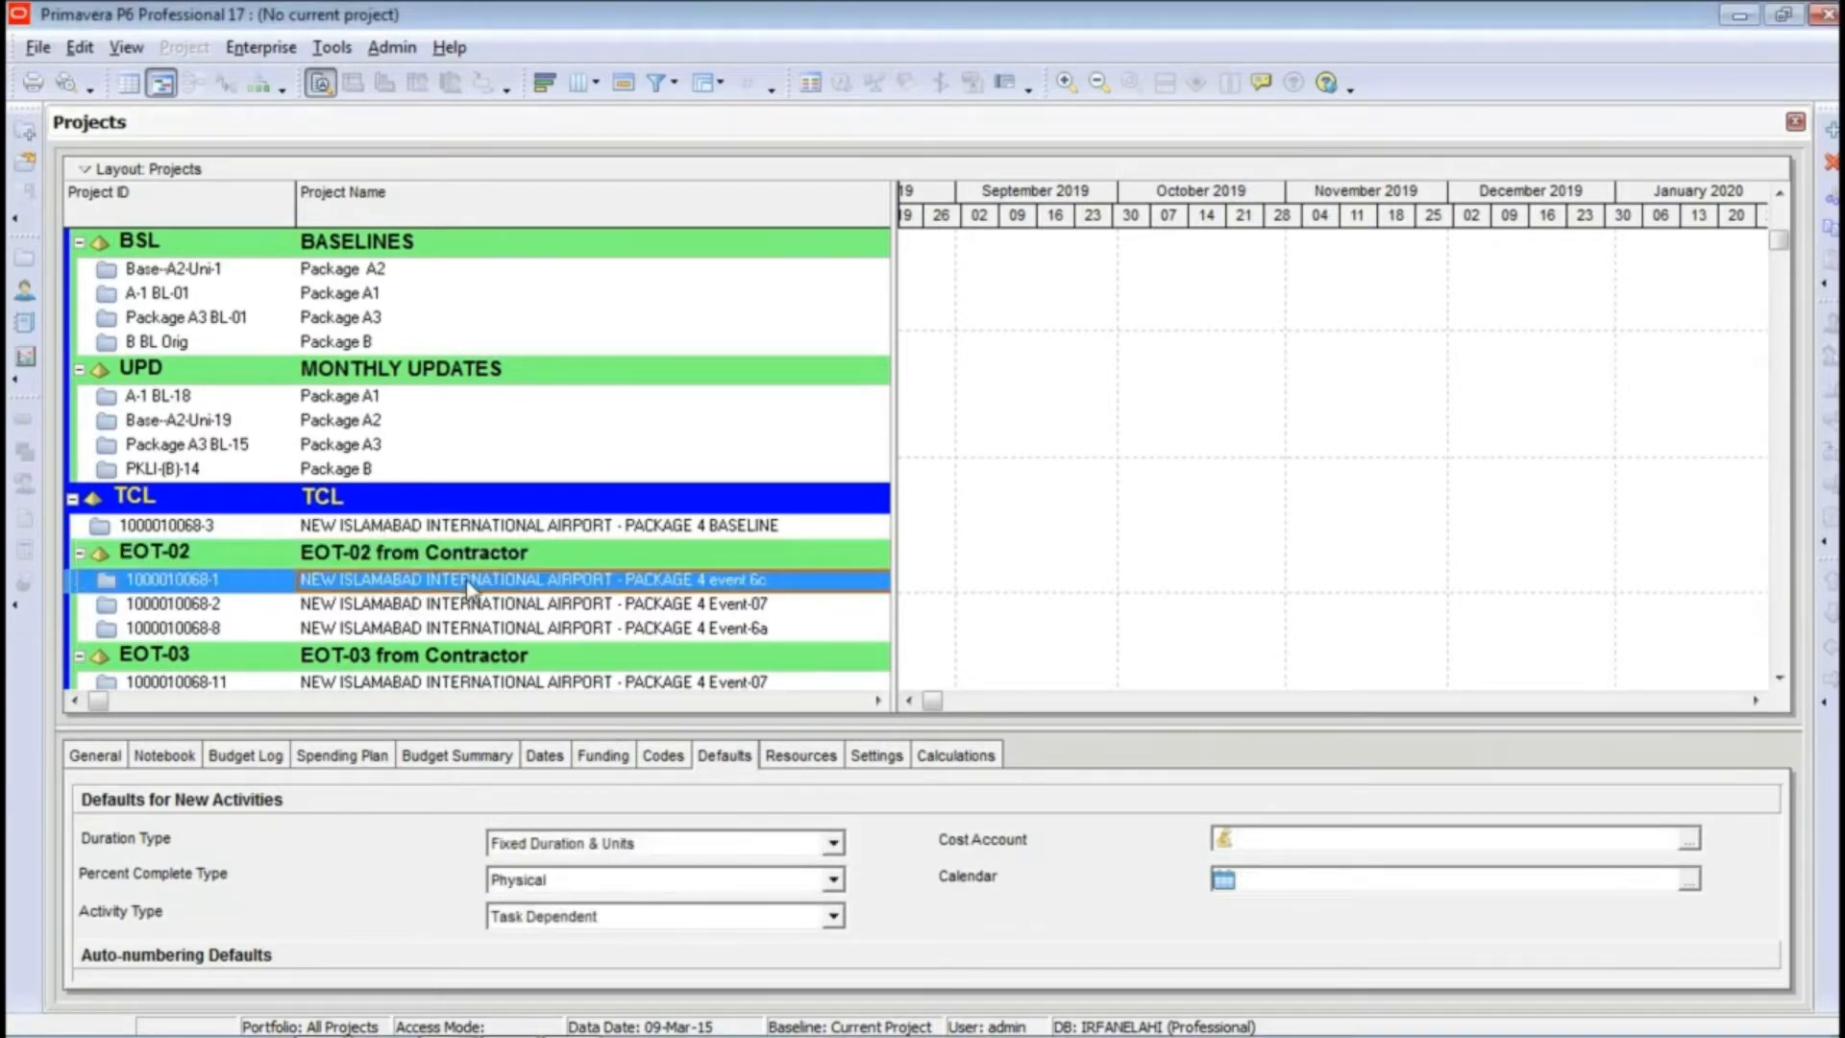
right_click(469, 587)
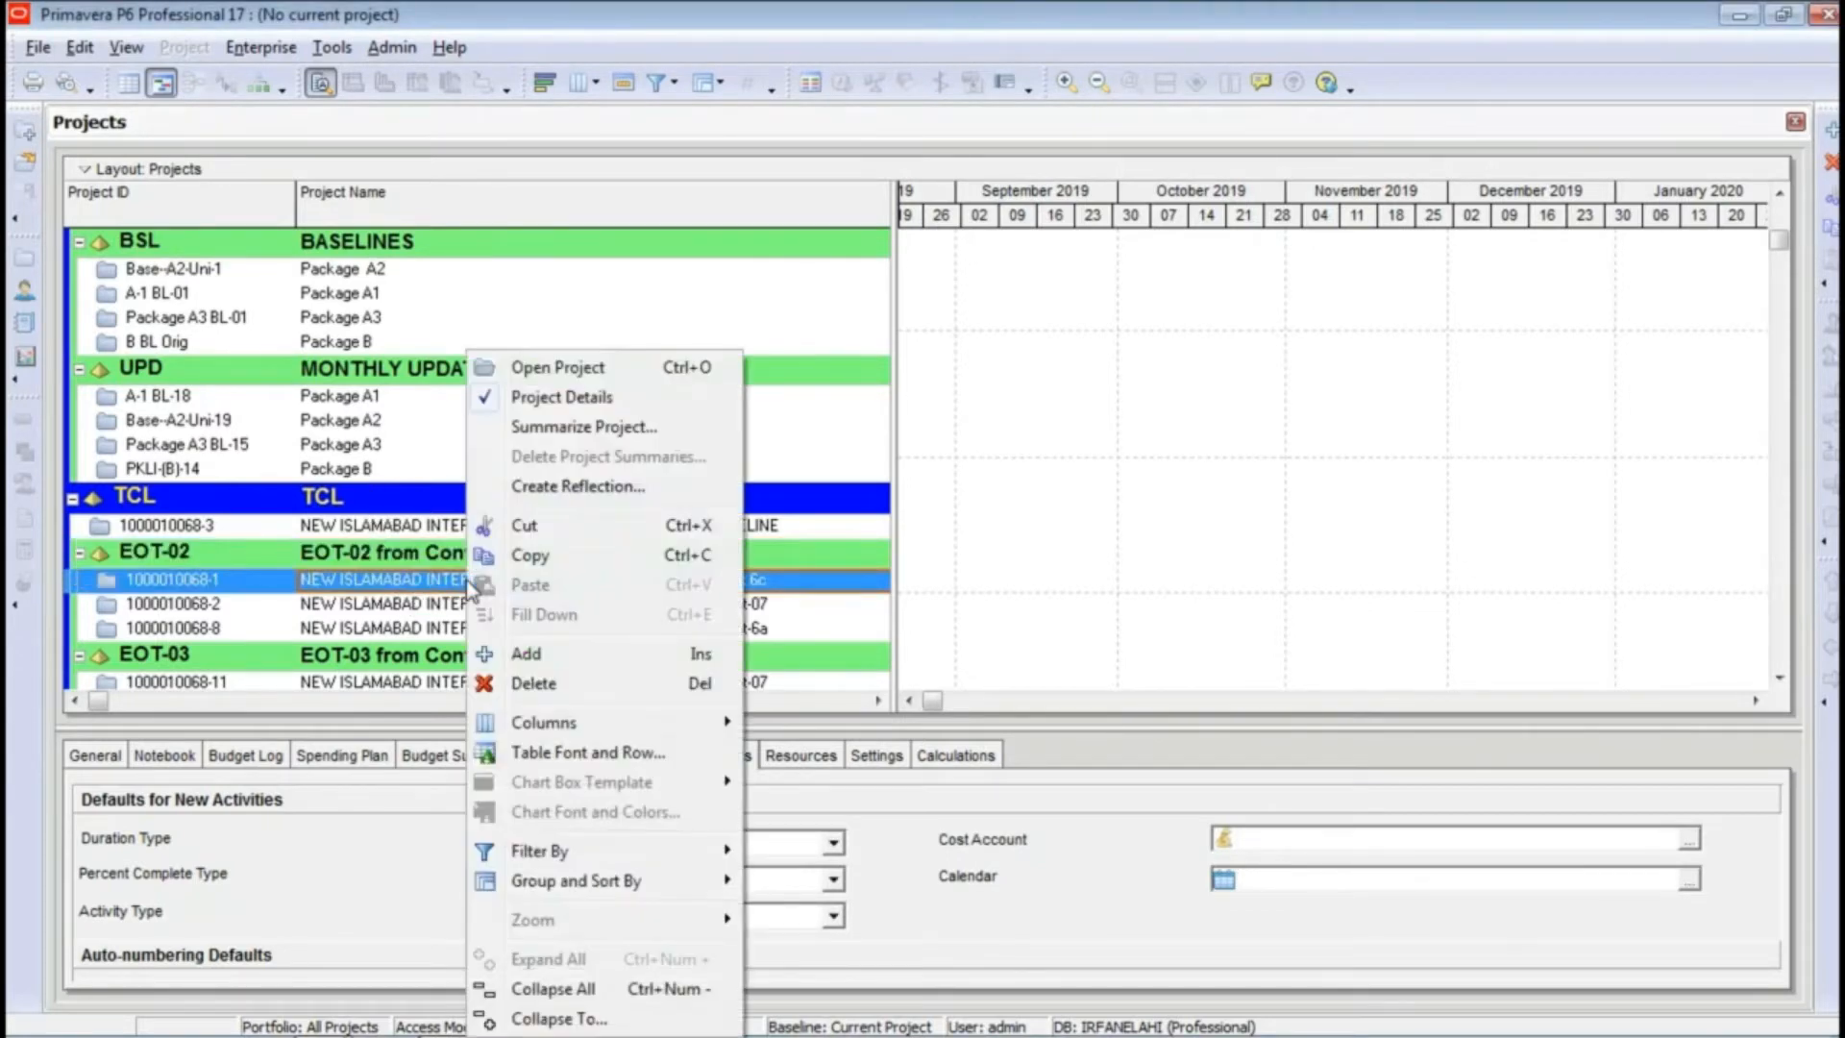
click(556, 369)
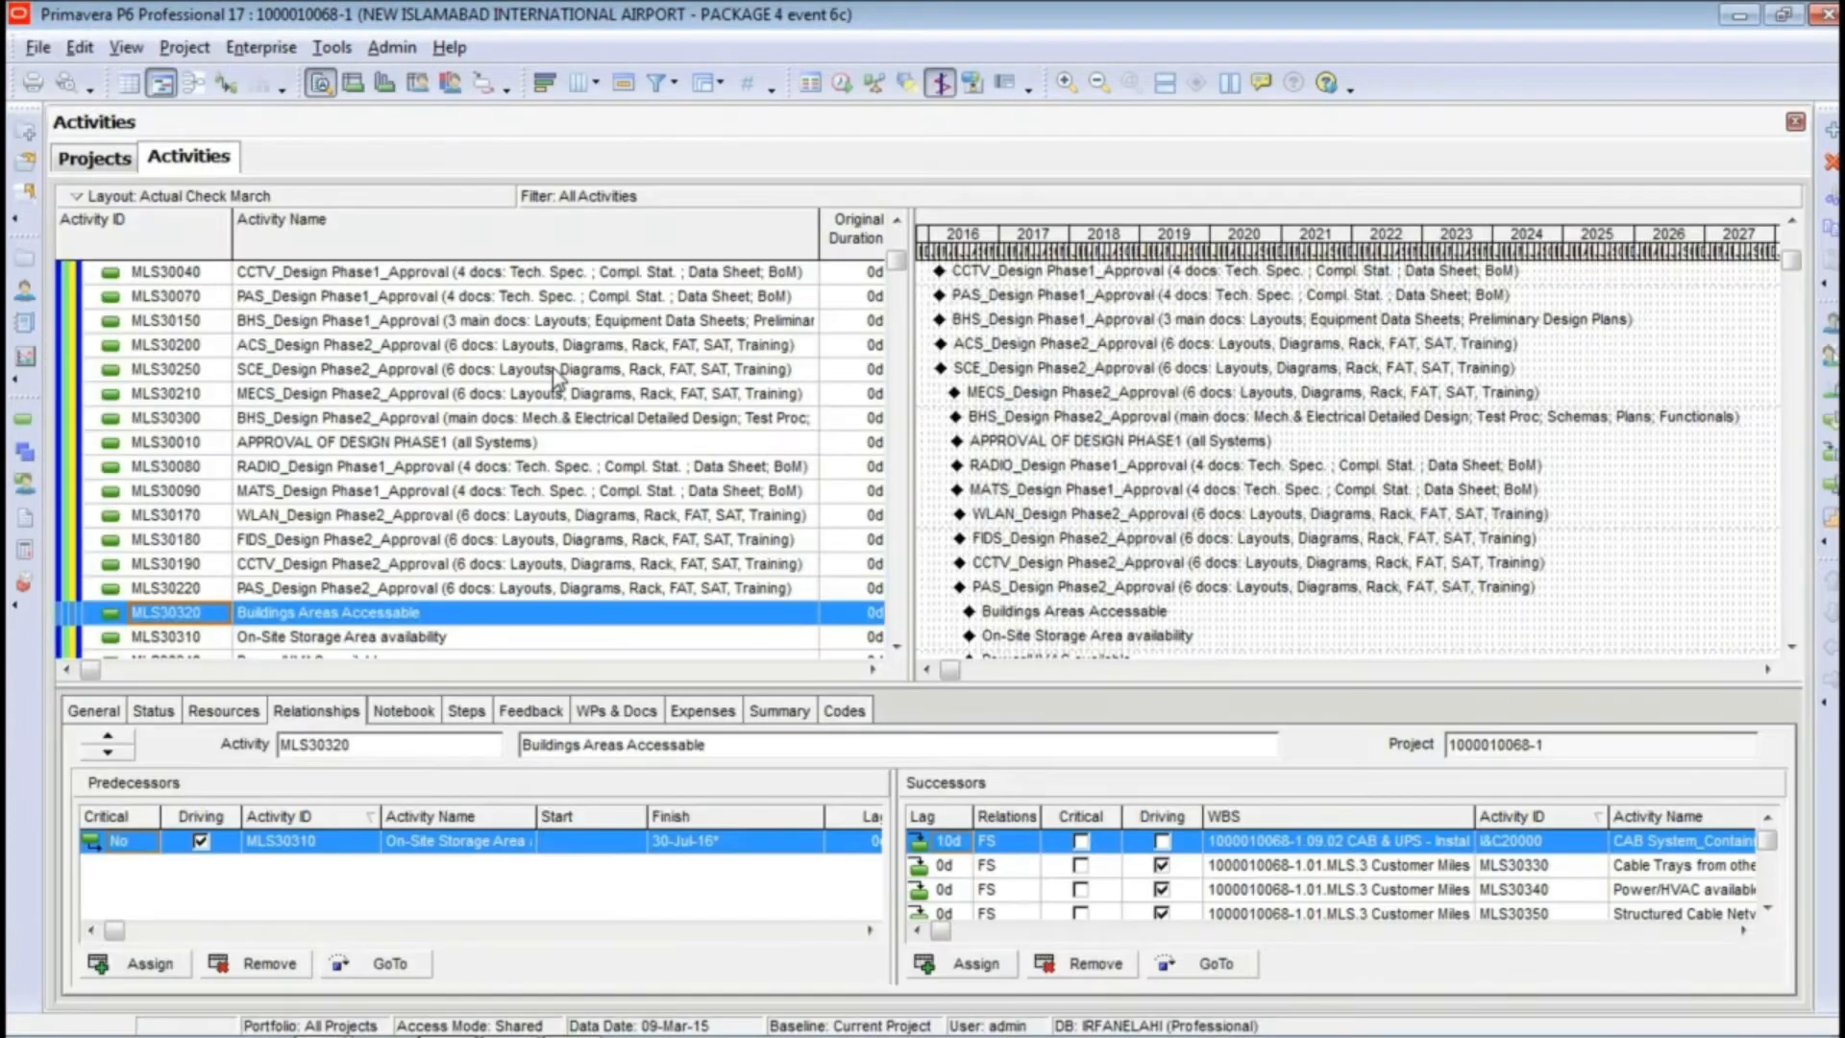
drag(898, 262, 898, 228)
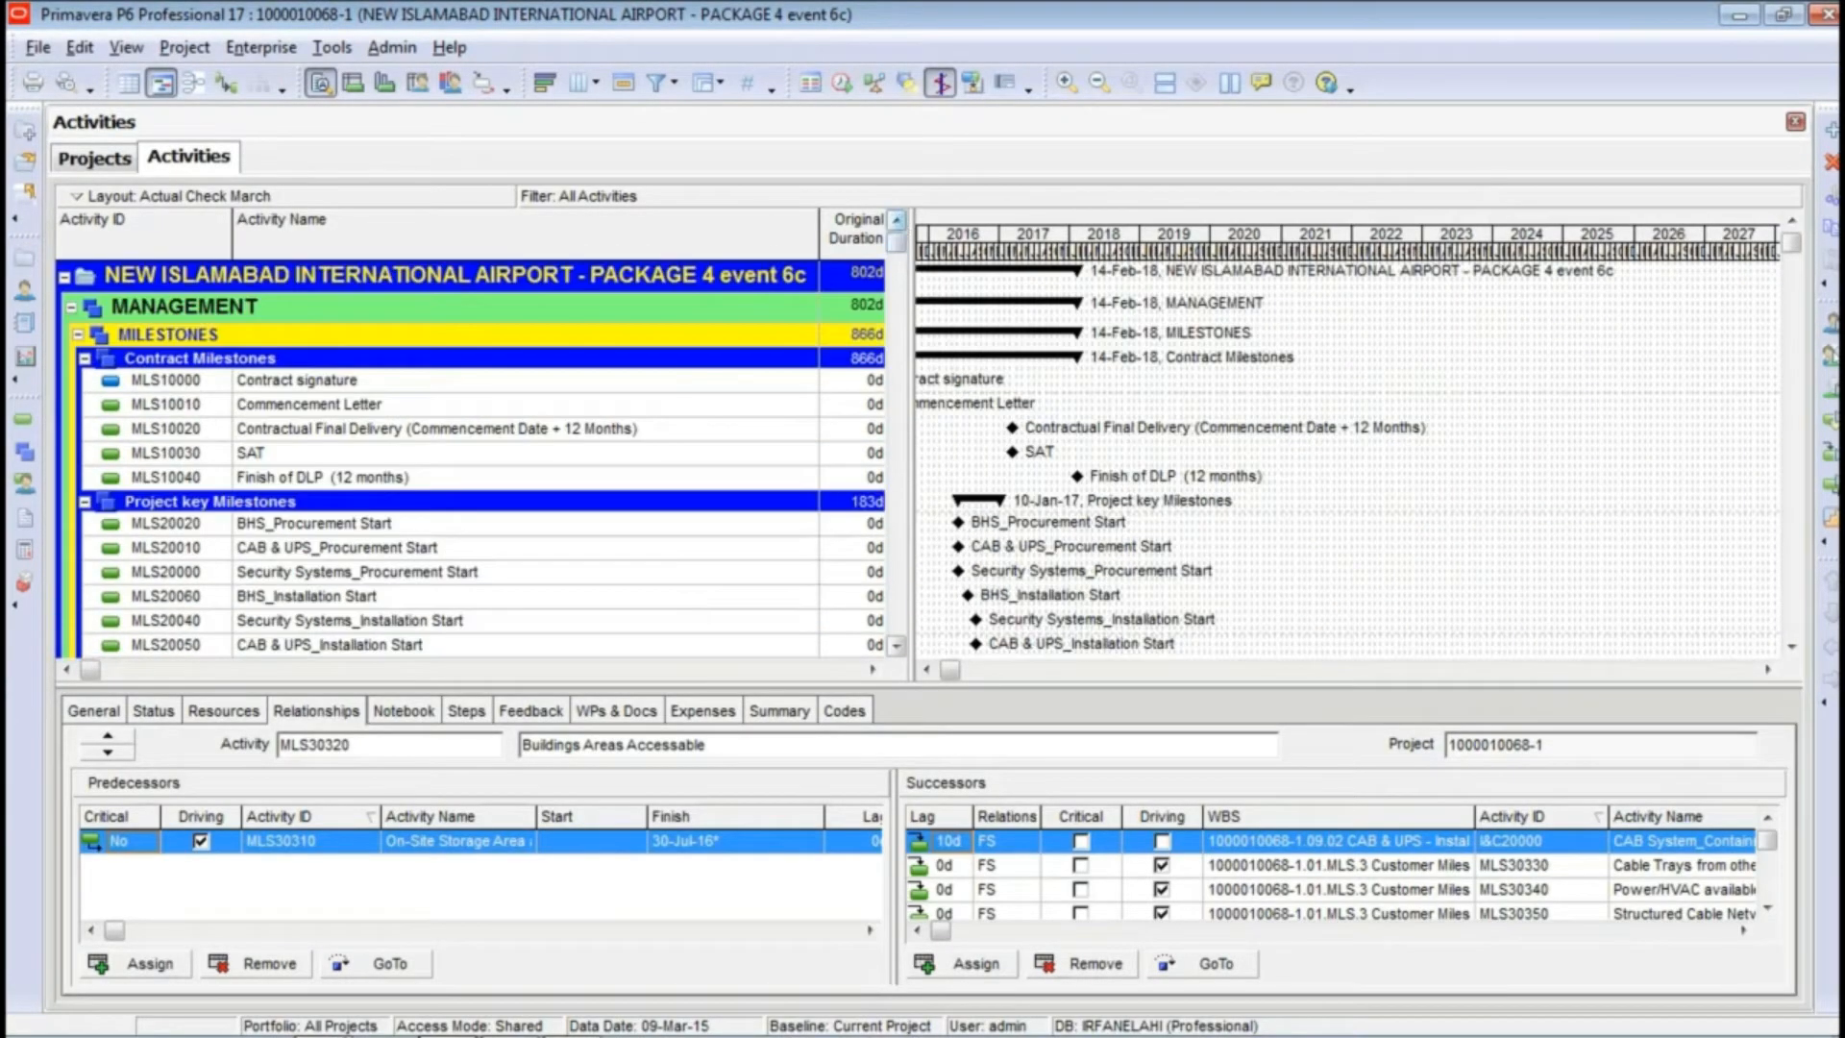
Step: Open the Package A2 project Base--A2-Uni-1 from BASELINES and widen the activity table to show the Start and Finish columns
click(35, 48)
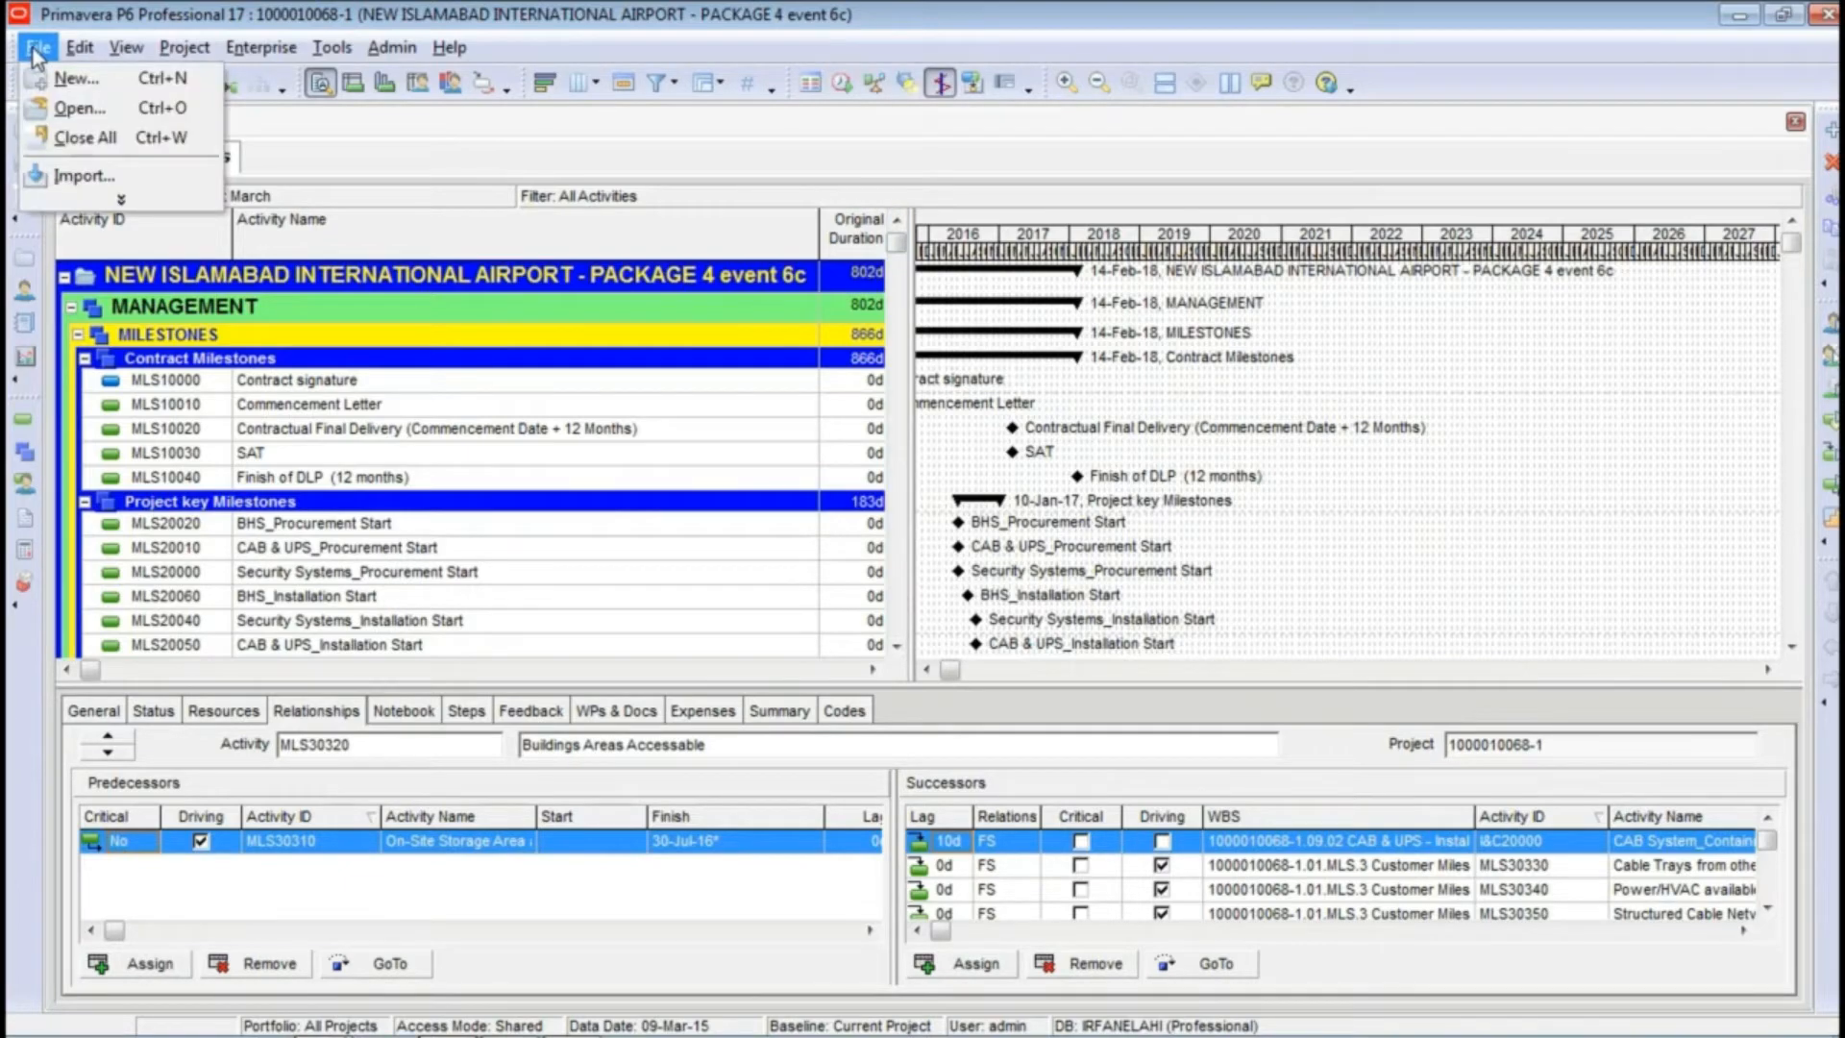
click(72, 107)
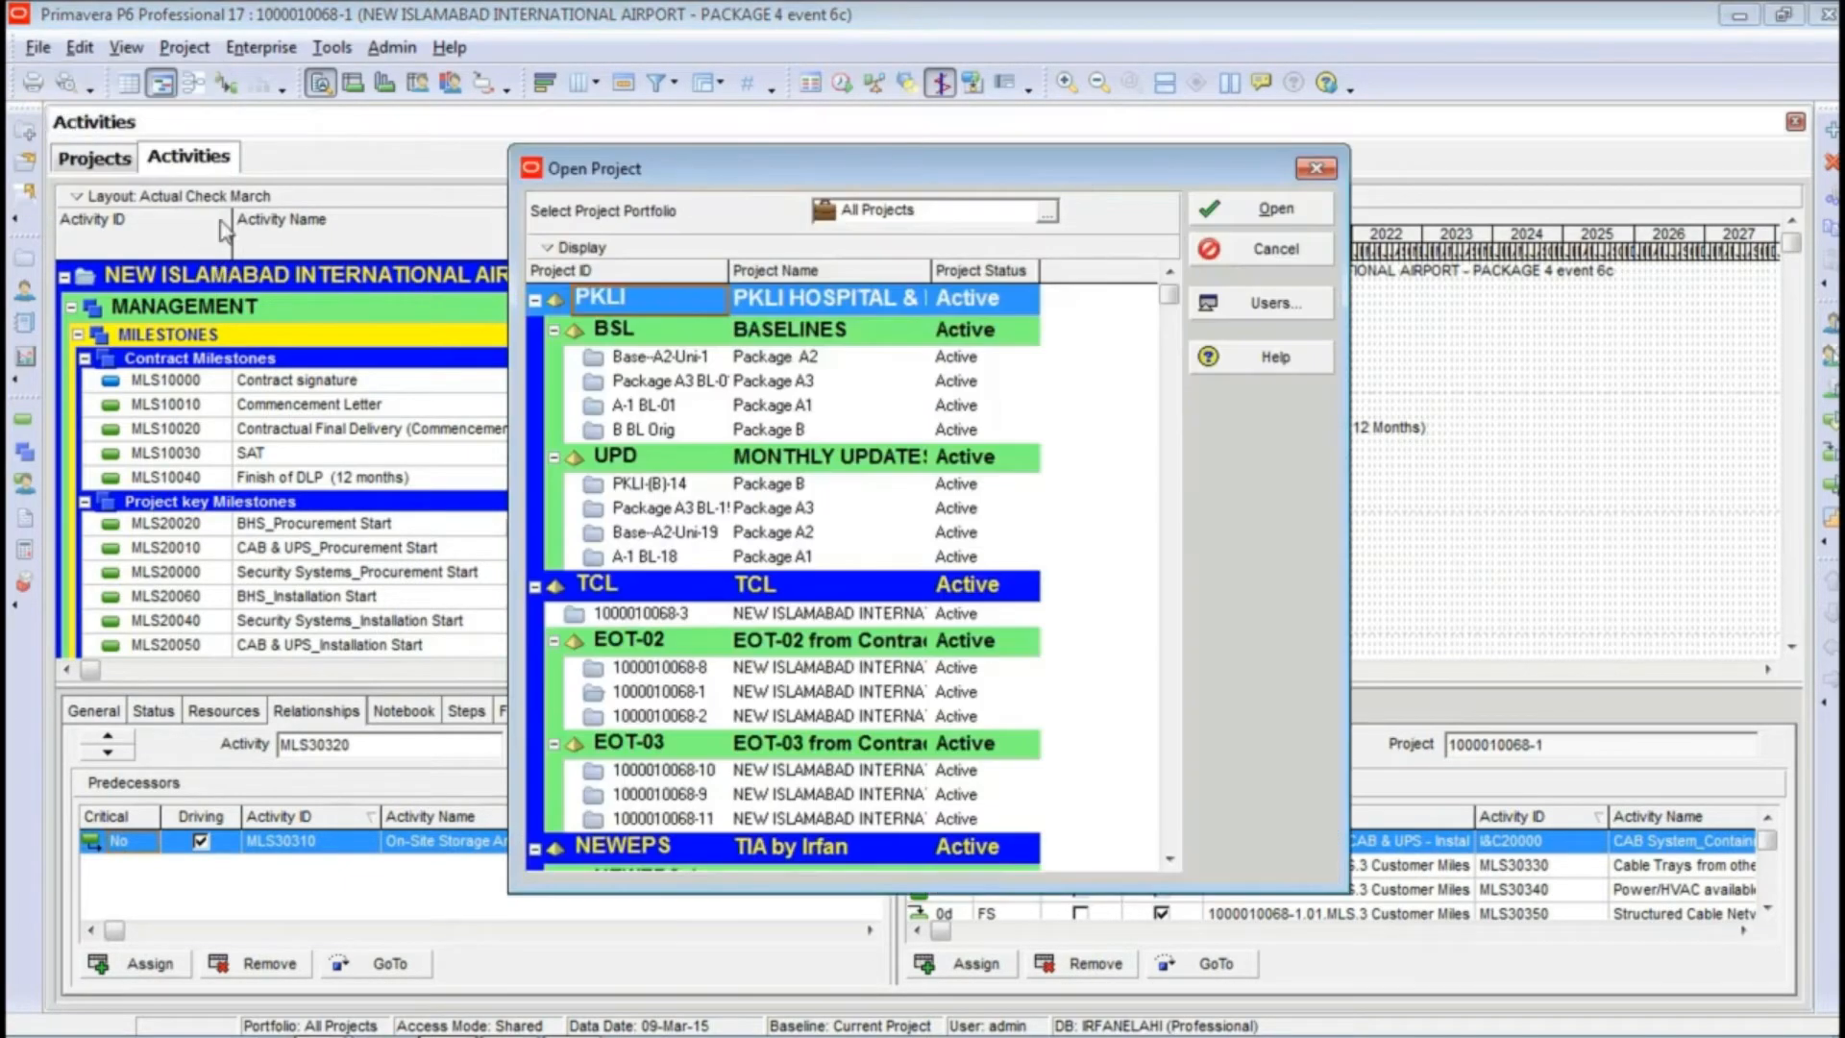
click(781, 366)
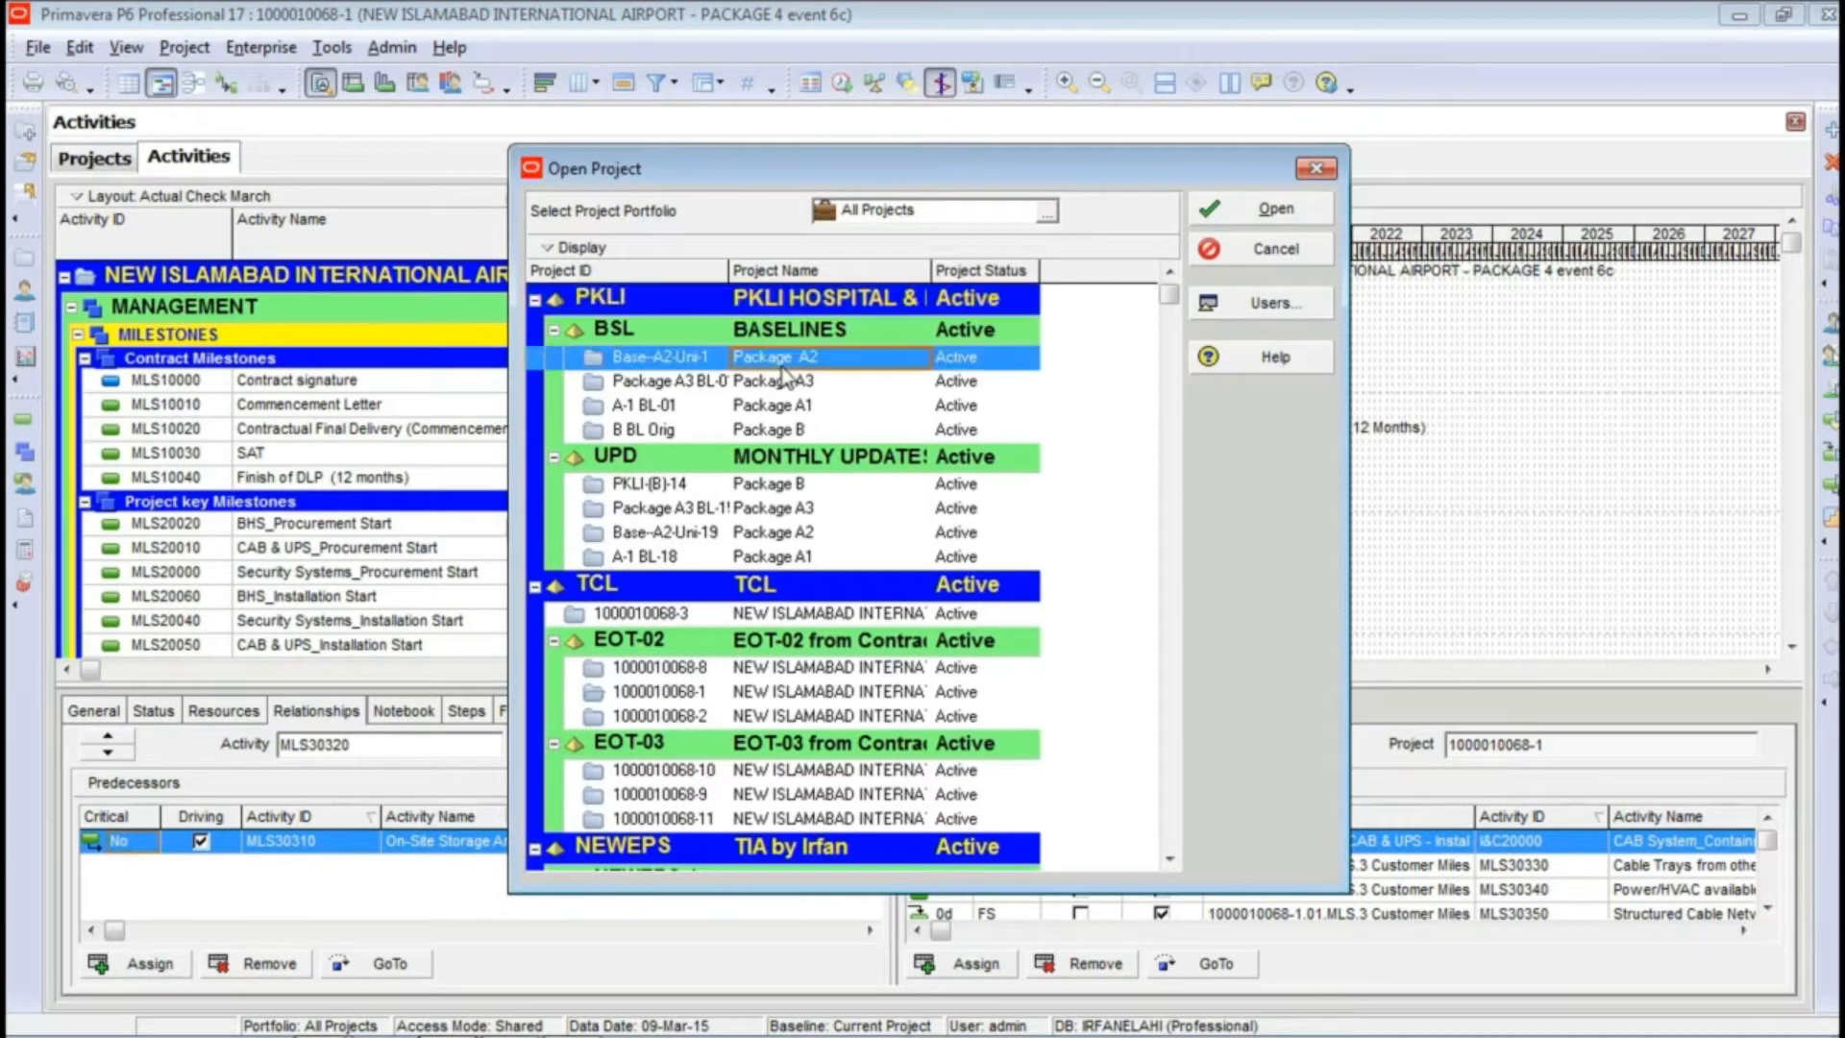
click(1227, 221)
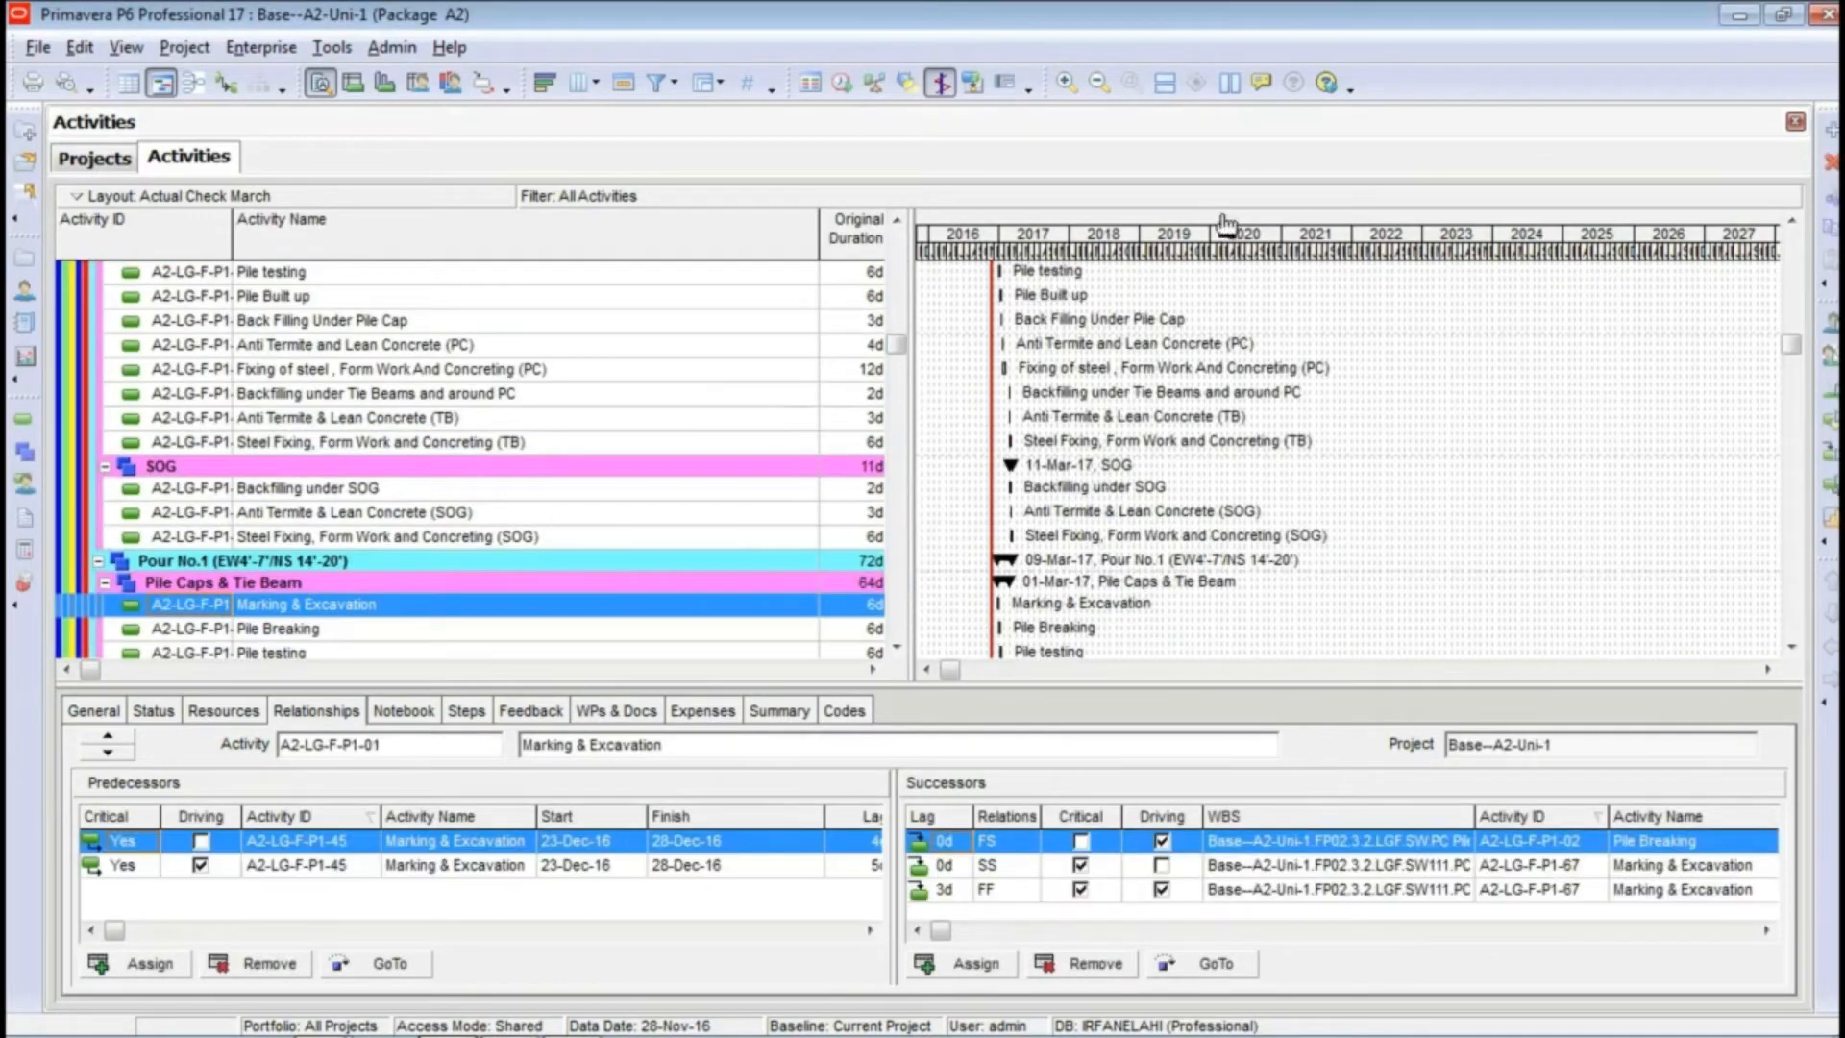
drag(909, 412, 1222, 412)
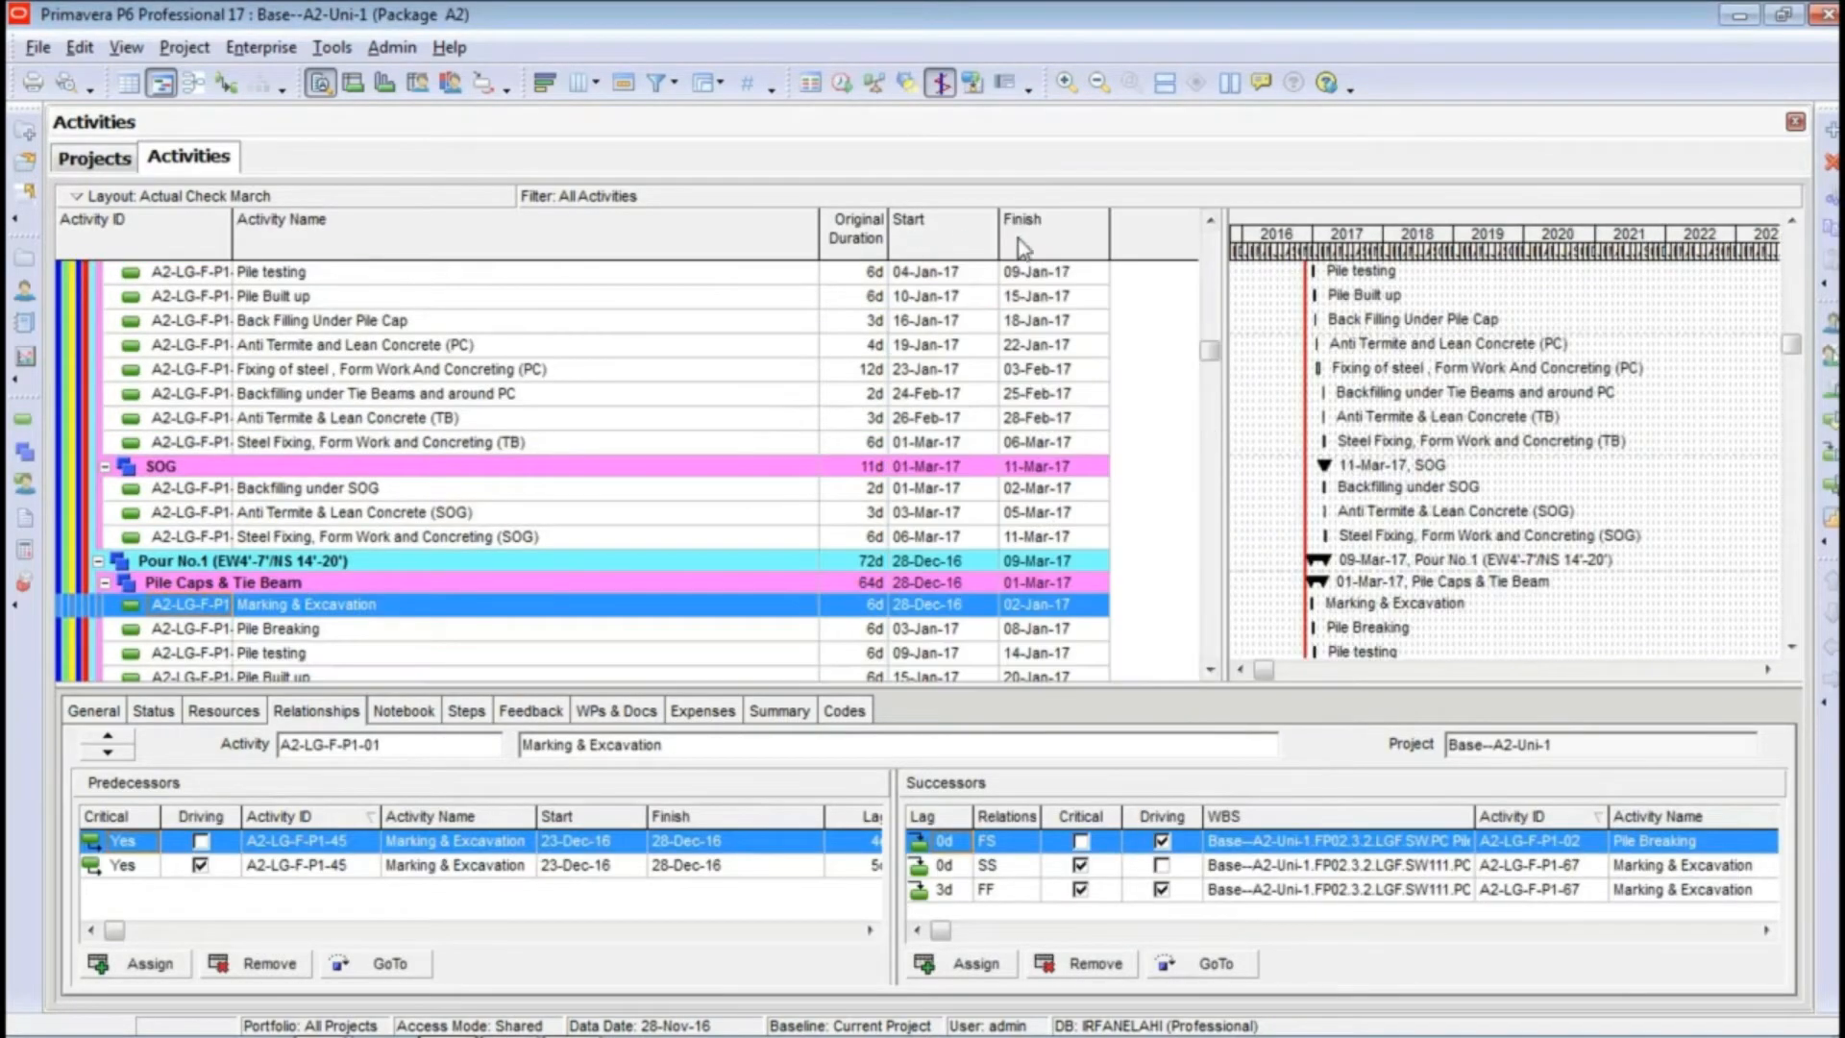
click(1209, 283)
click(1209, 286)
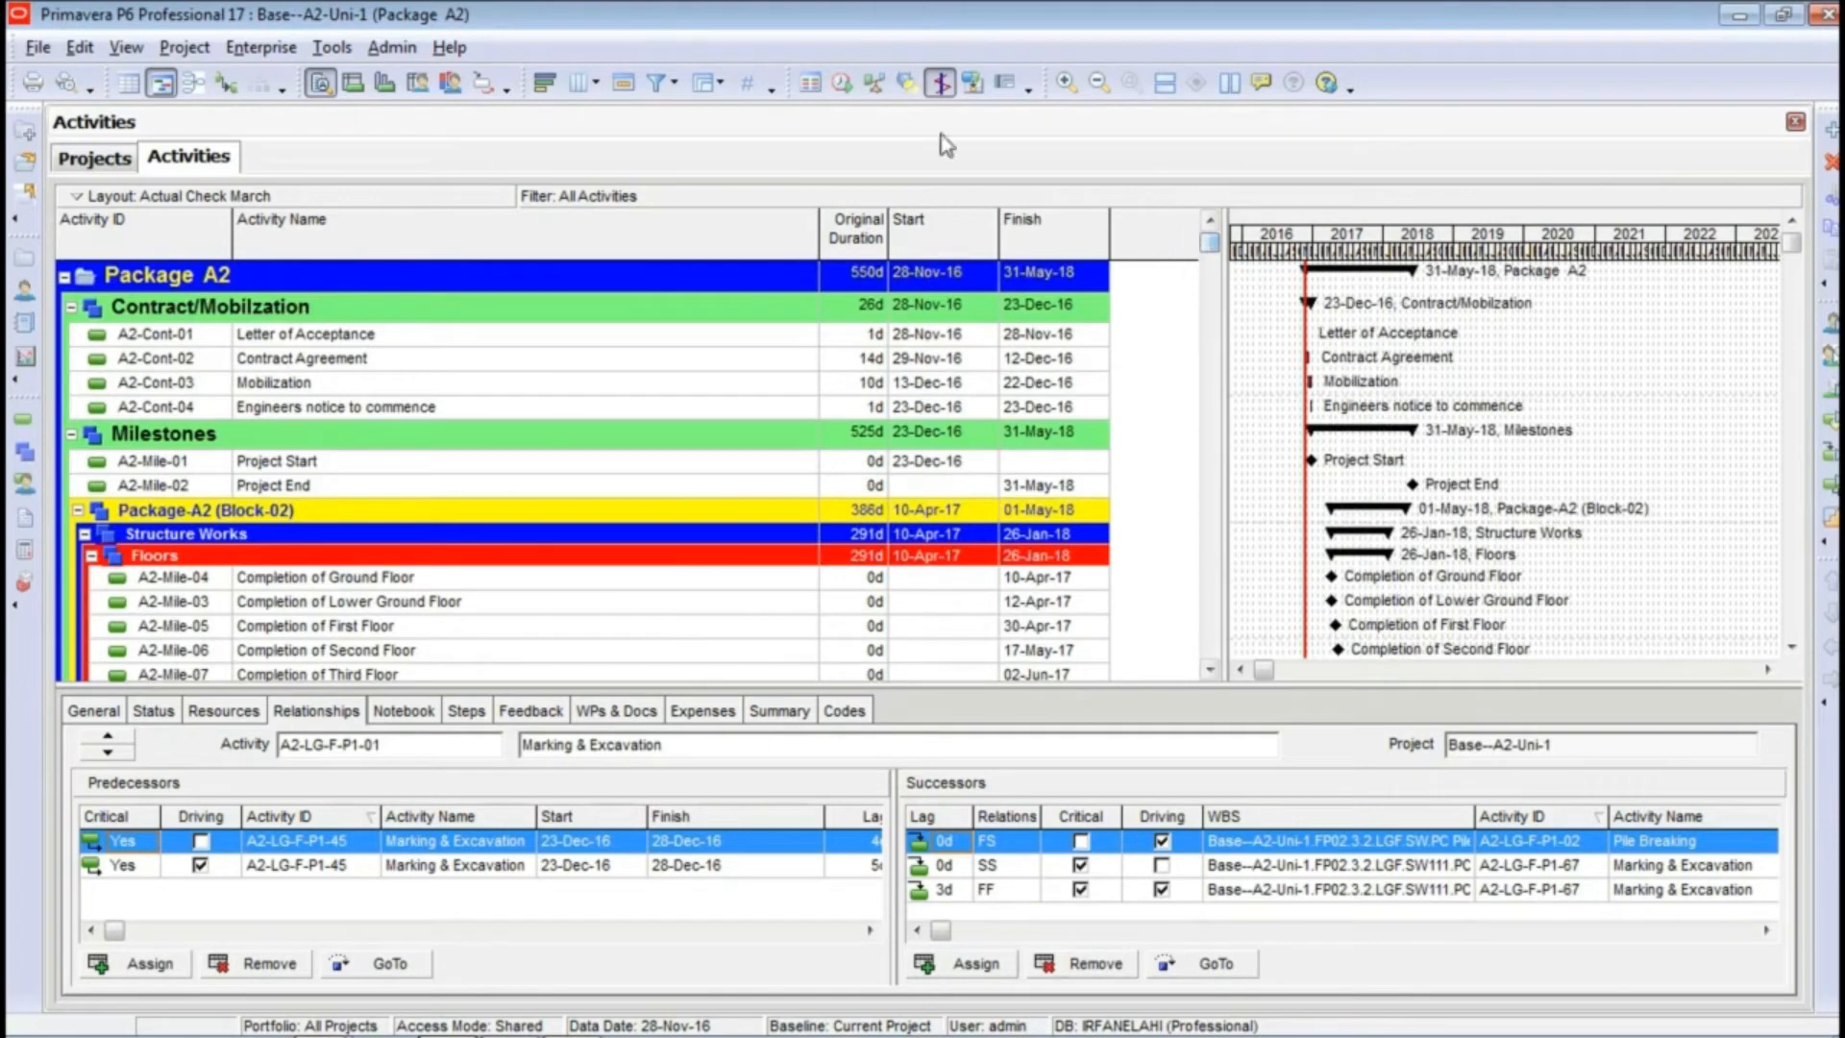
Step: Close all open projects and confirm the closing
click(40, 50)
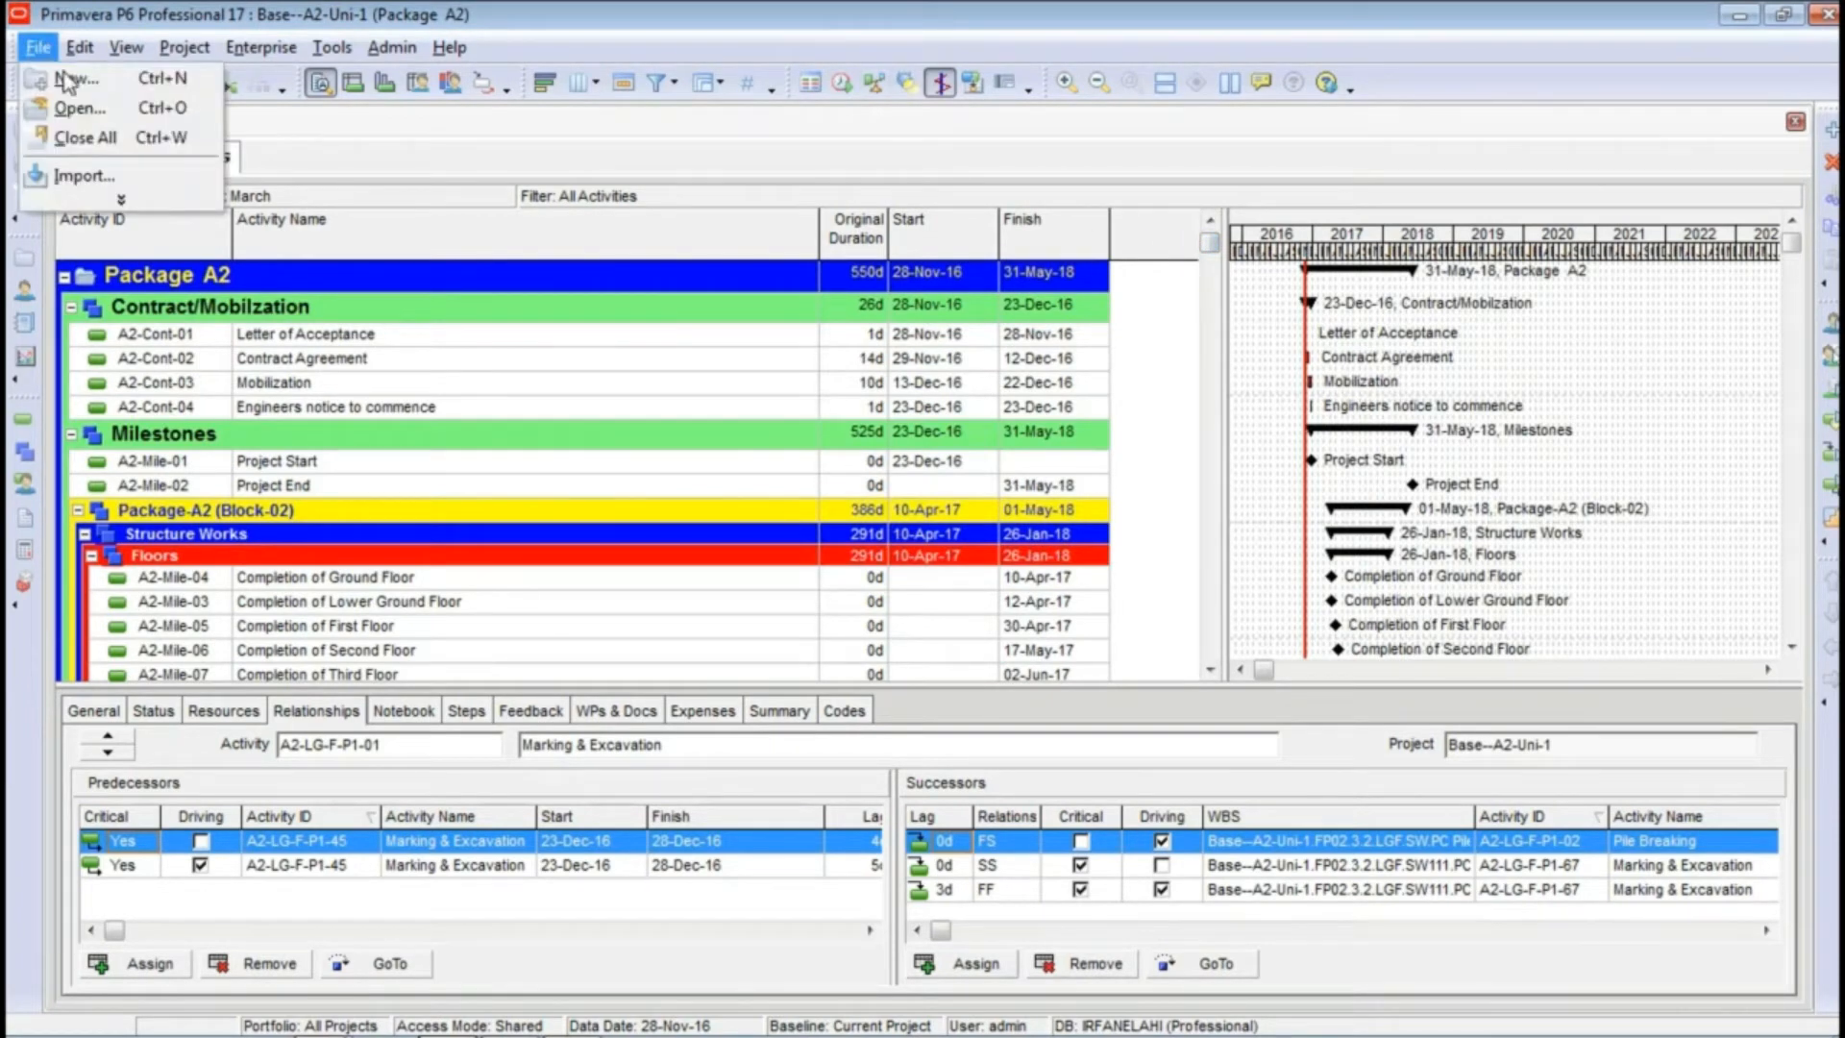
click(91, 137)
click(863, 579)
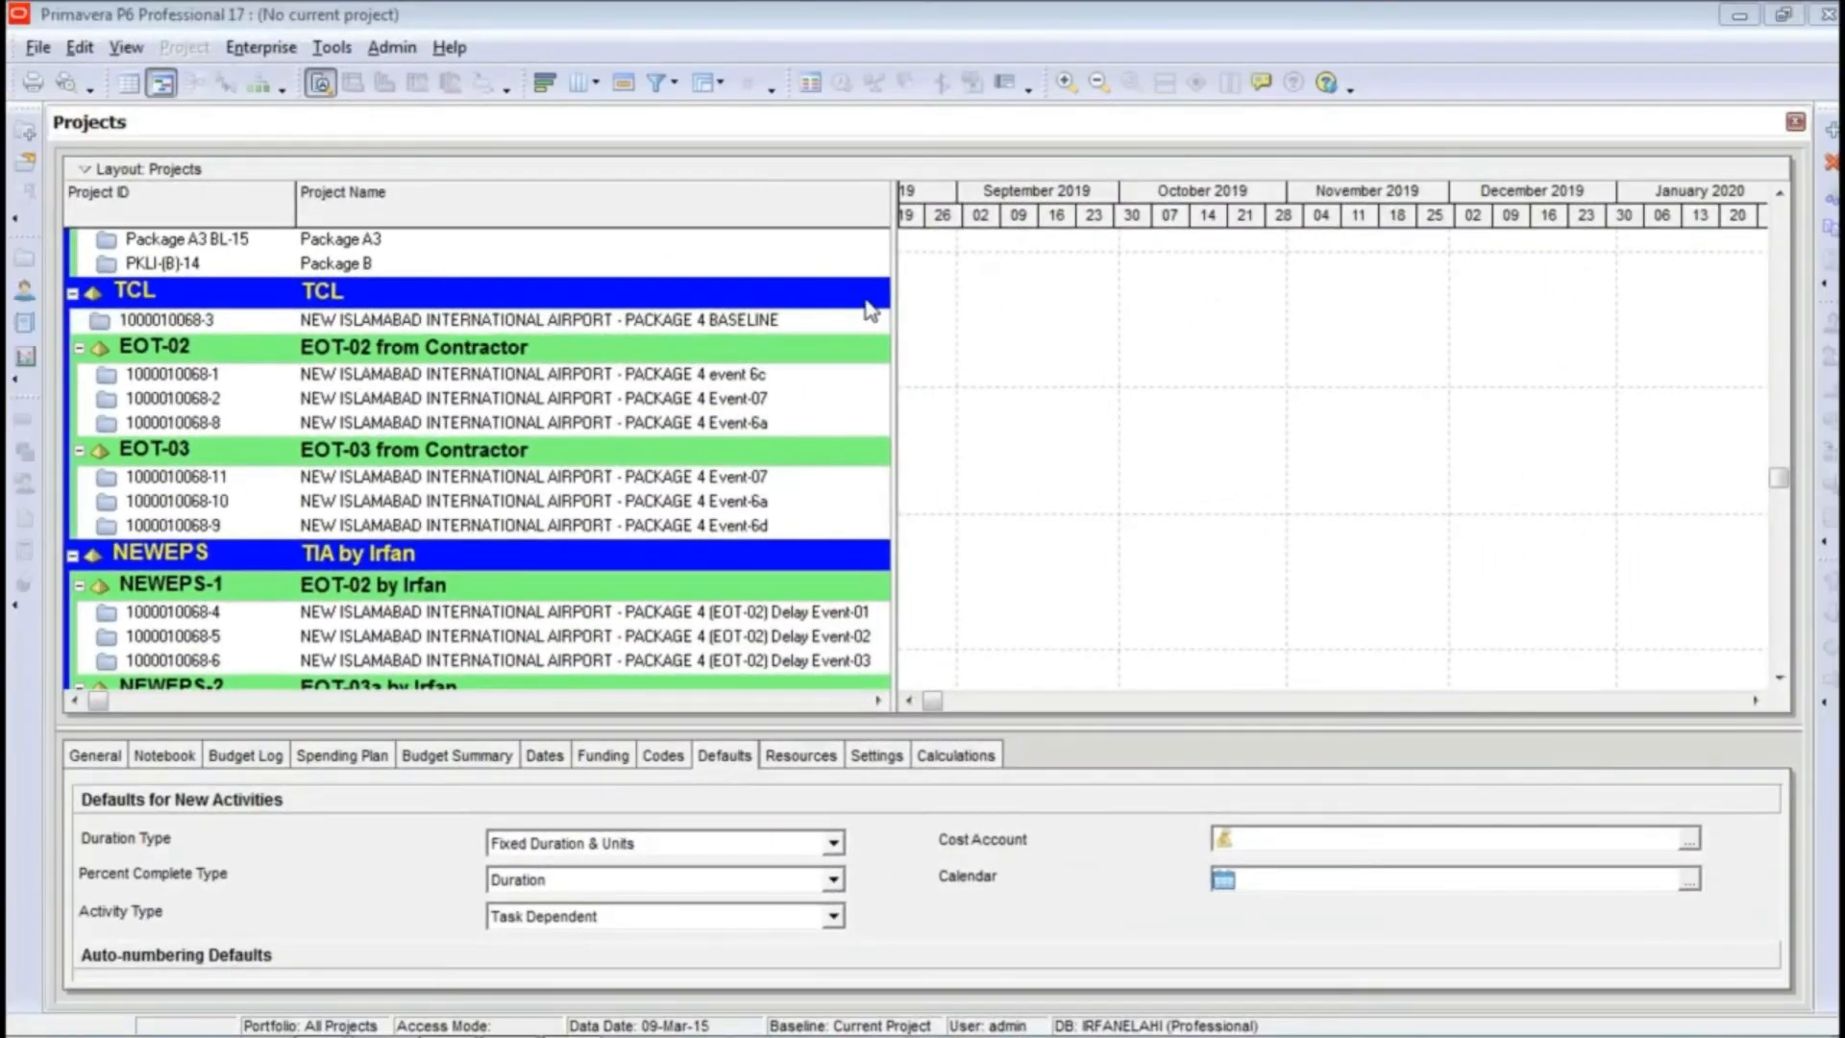
Step: Examine the work hours per day, week, month and year and the assigned-calendar option in the admin preferences' time periods
click(404, 53)
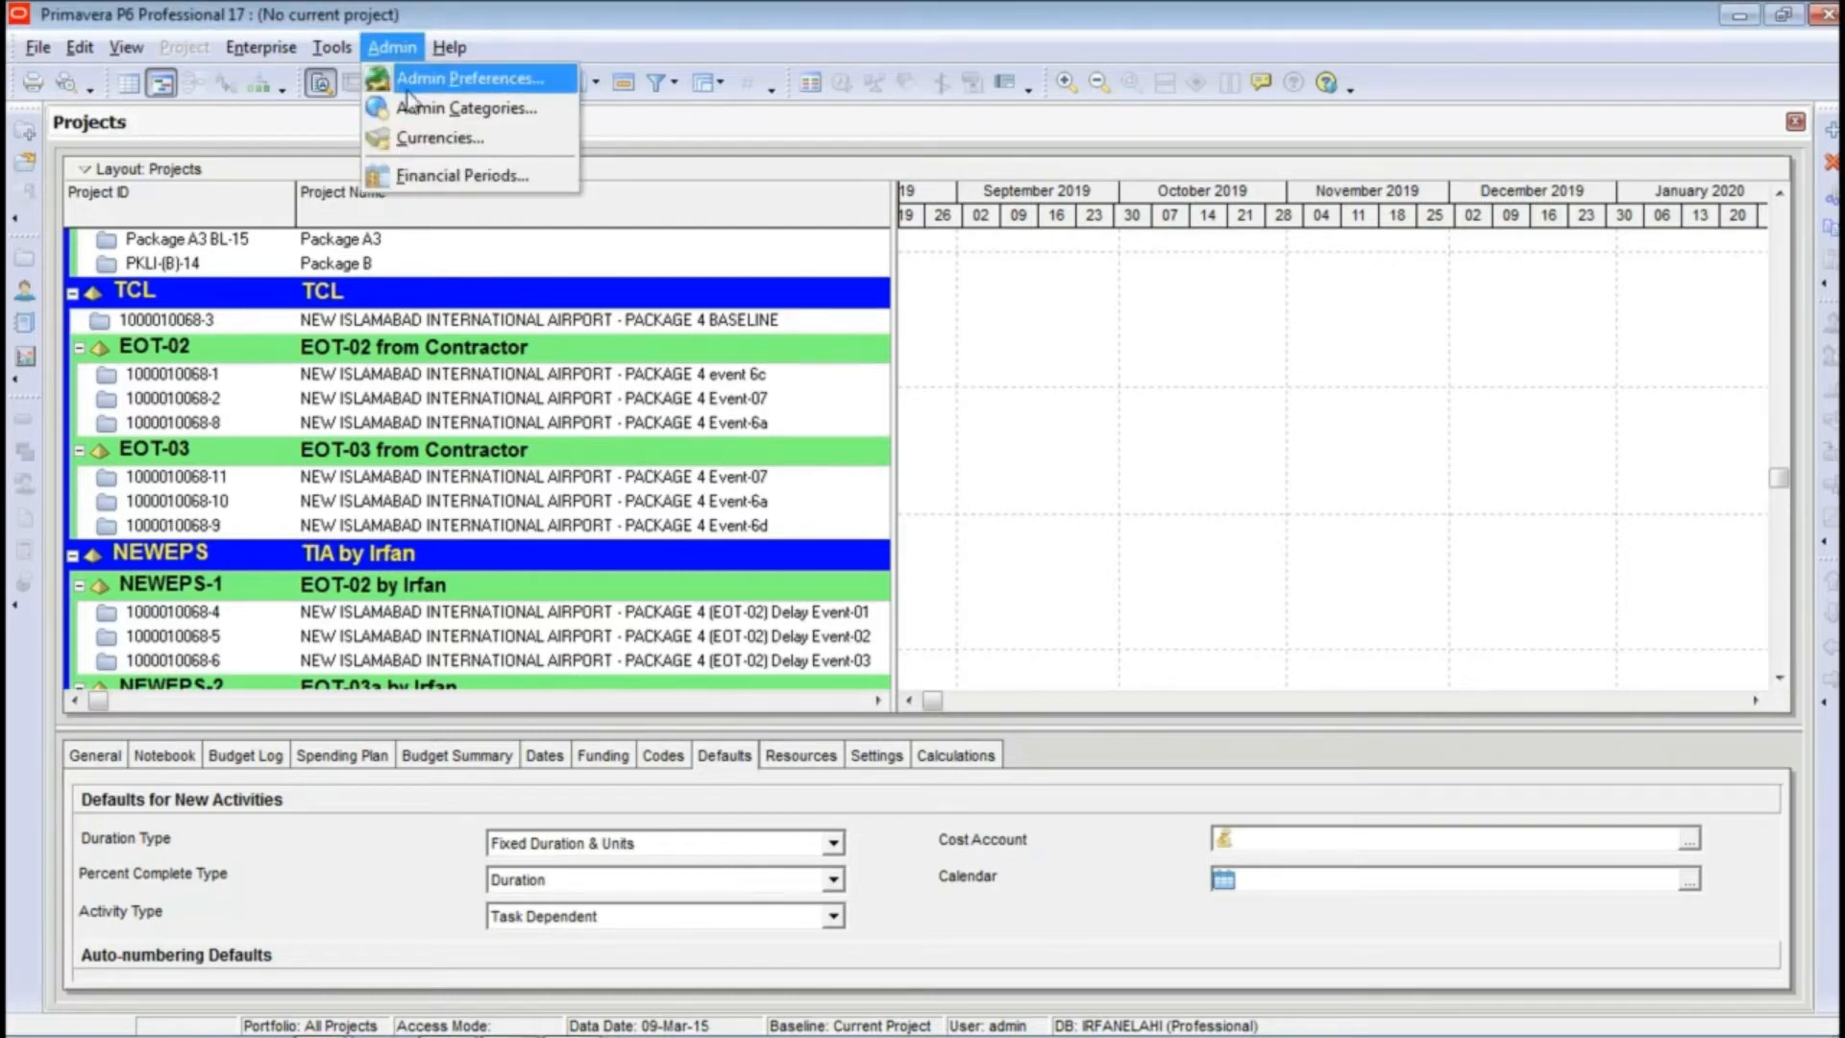
click(419, 82)
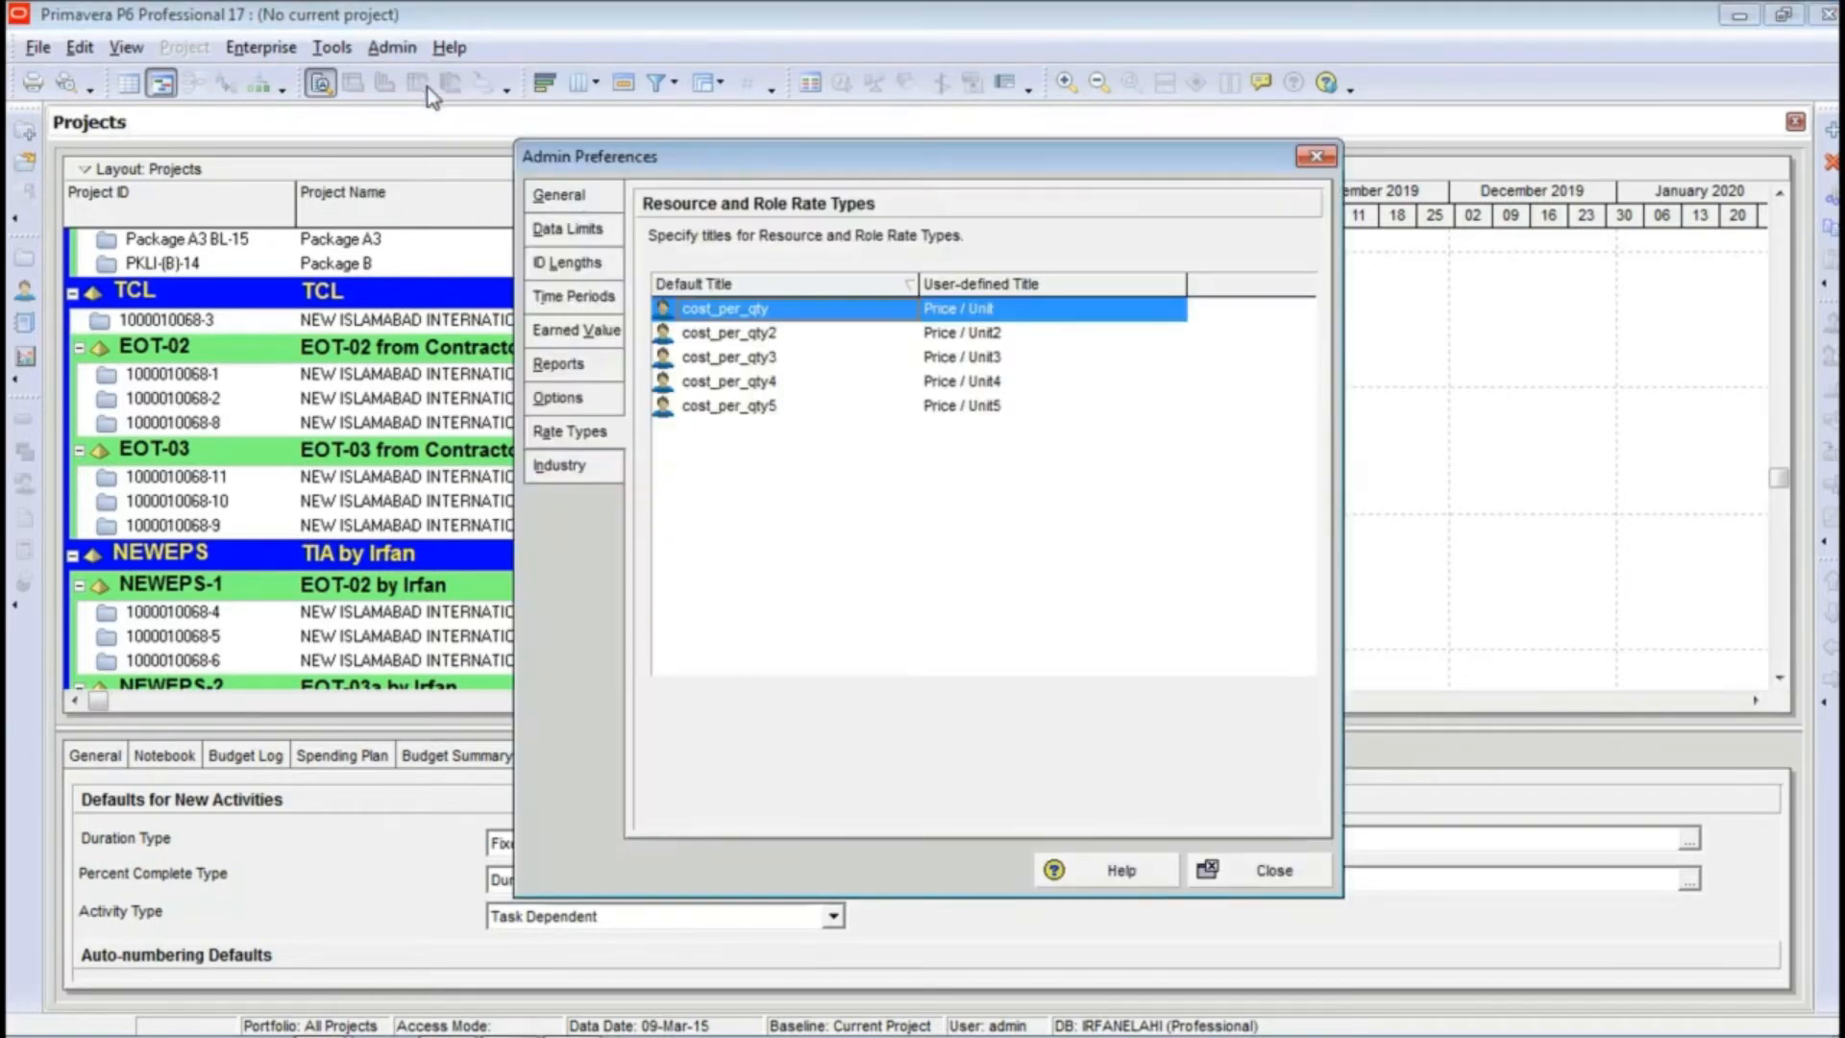
click(580, 299)
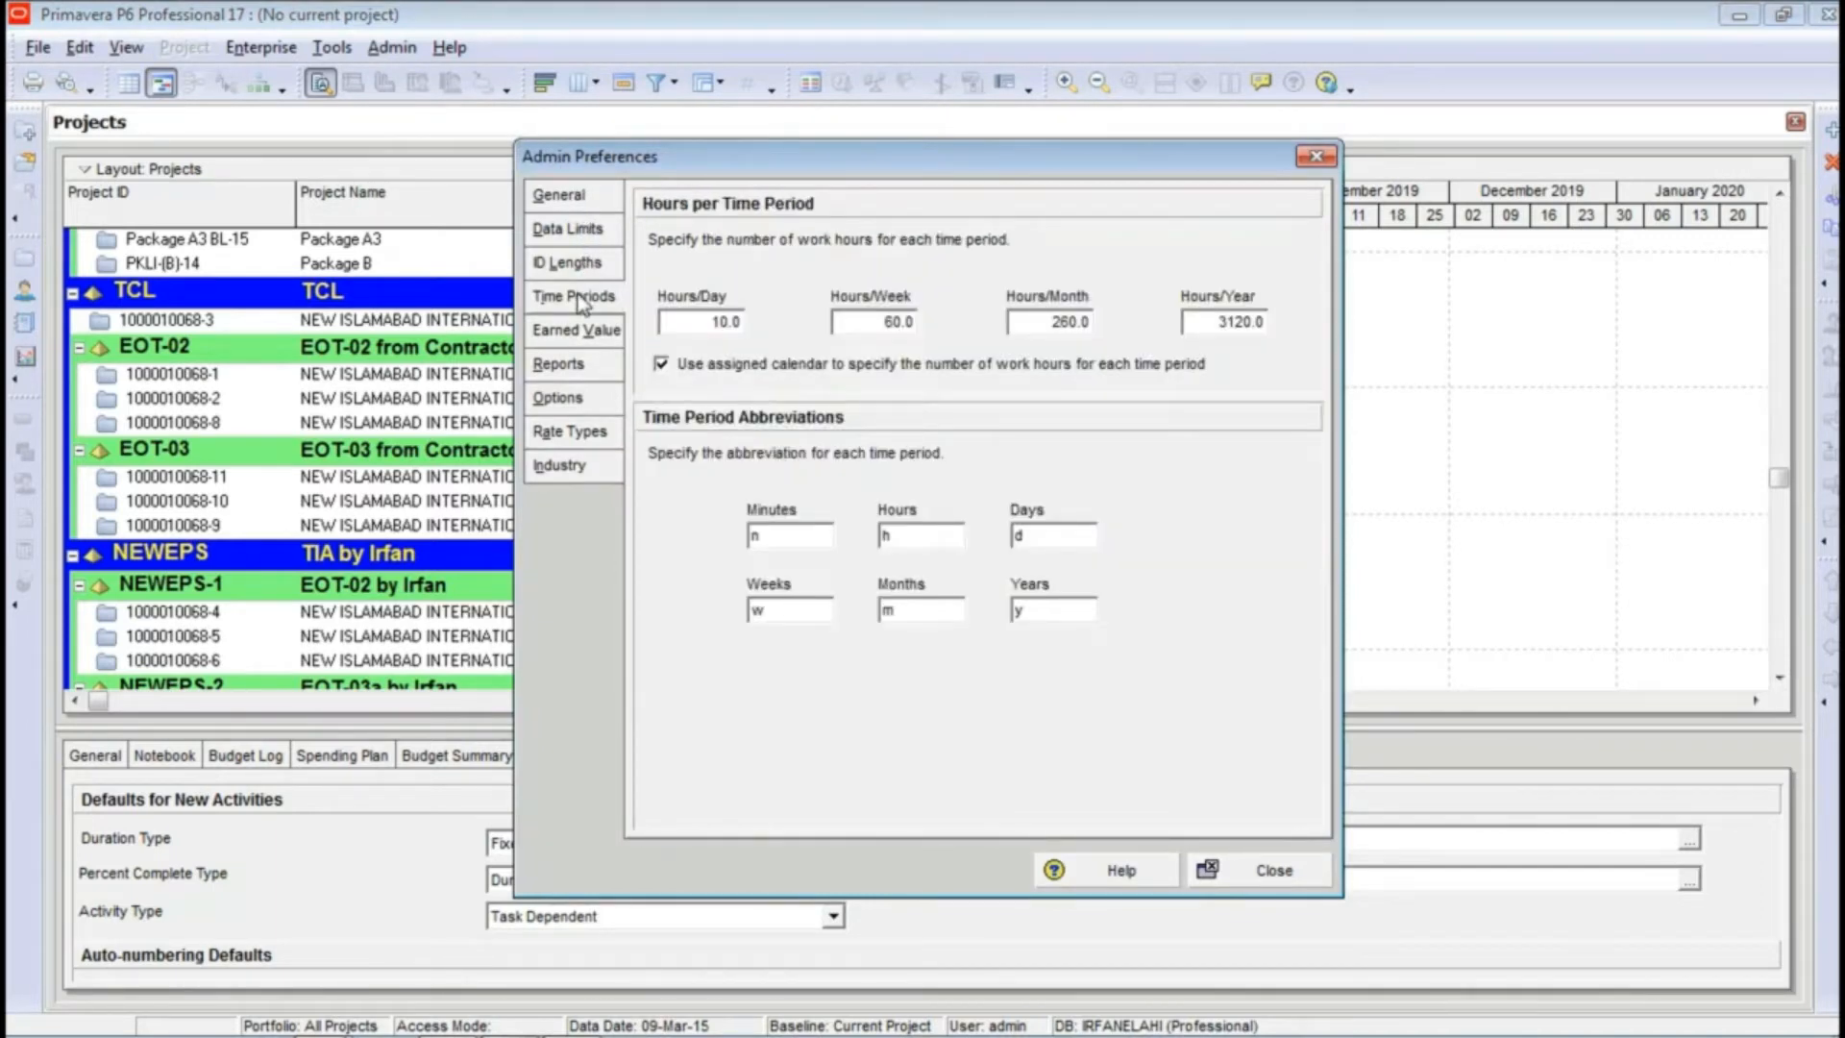
click(697, 322)
drag(708, 323, 665, 329)
drag(903, 325, 797, 332)
drag(1060, 323, 997, 326)
drag(1253, 323, 1179, 329)
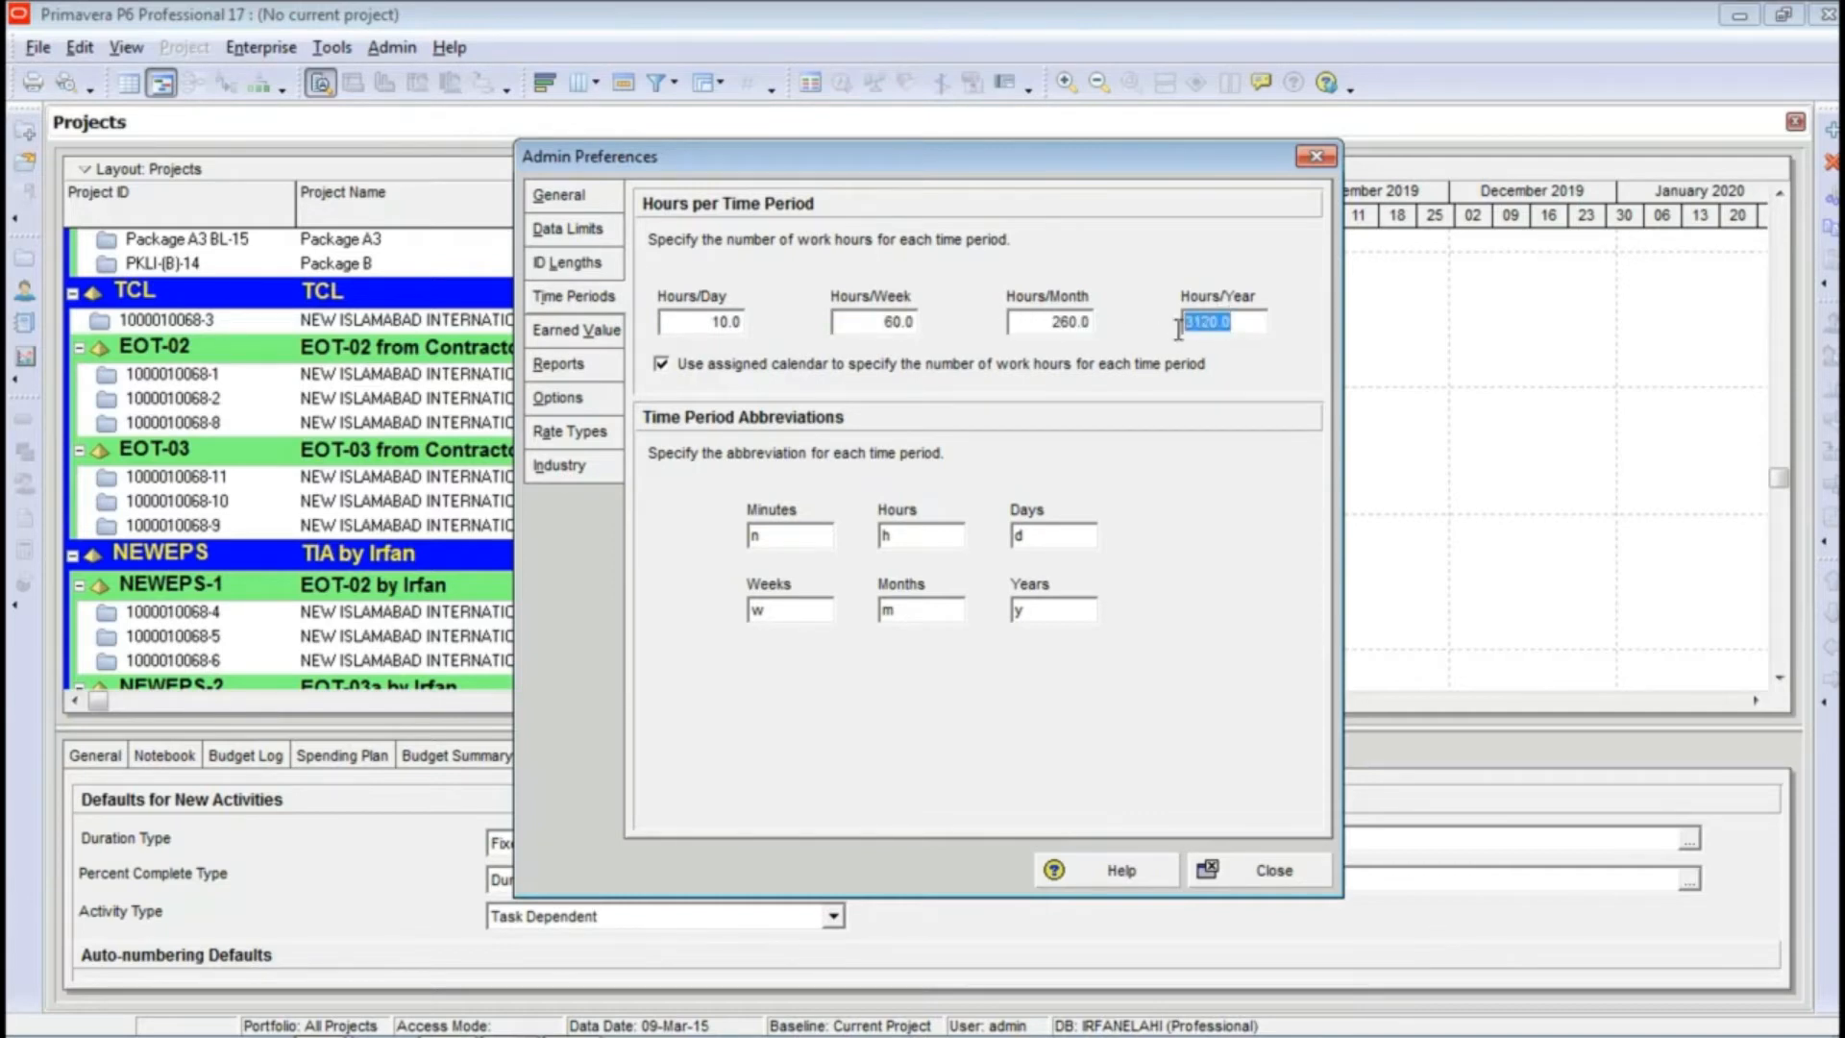
click(661, 367)
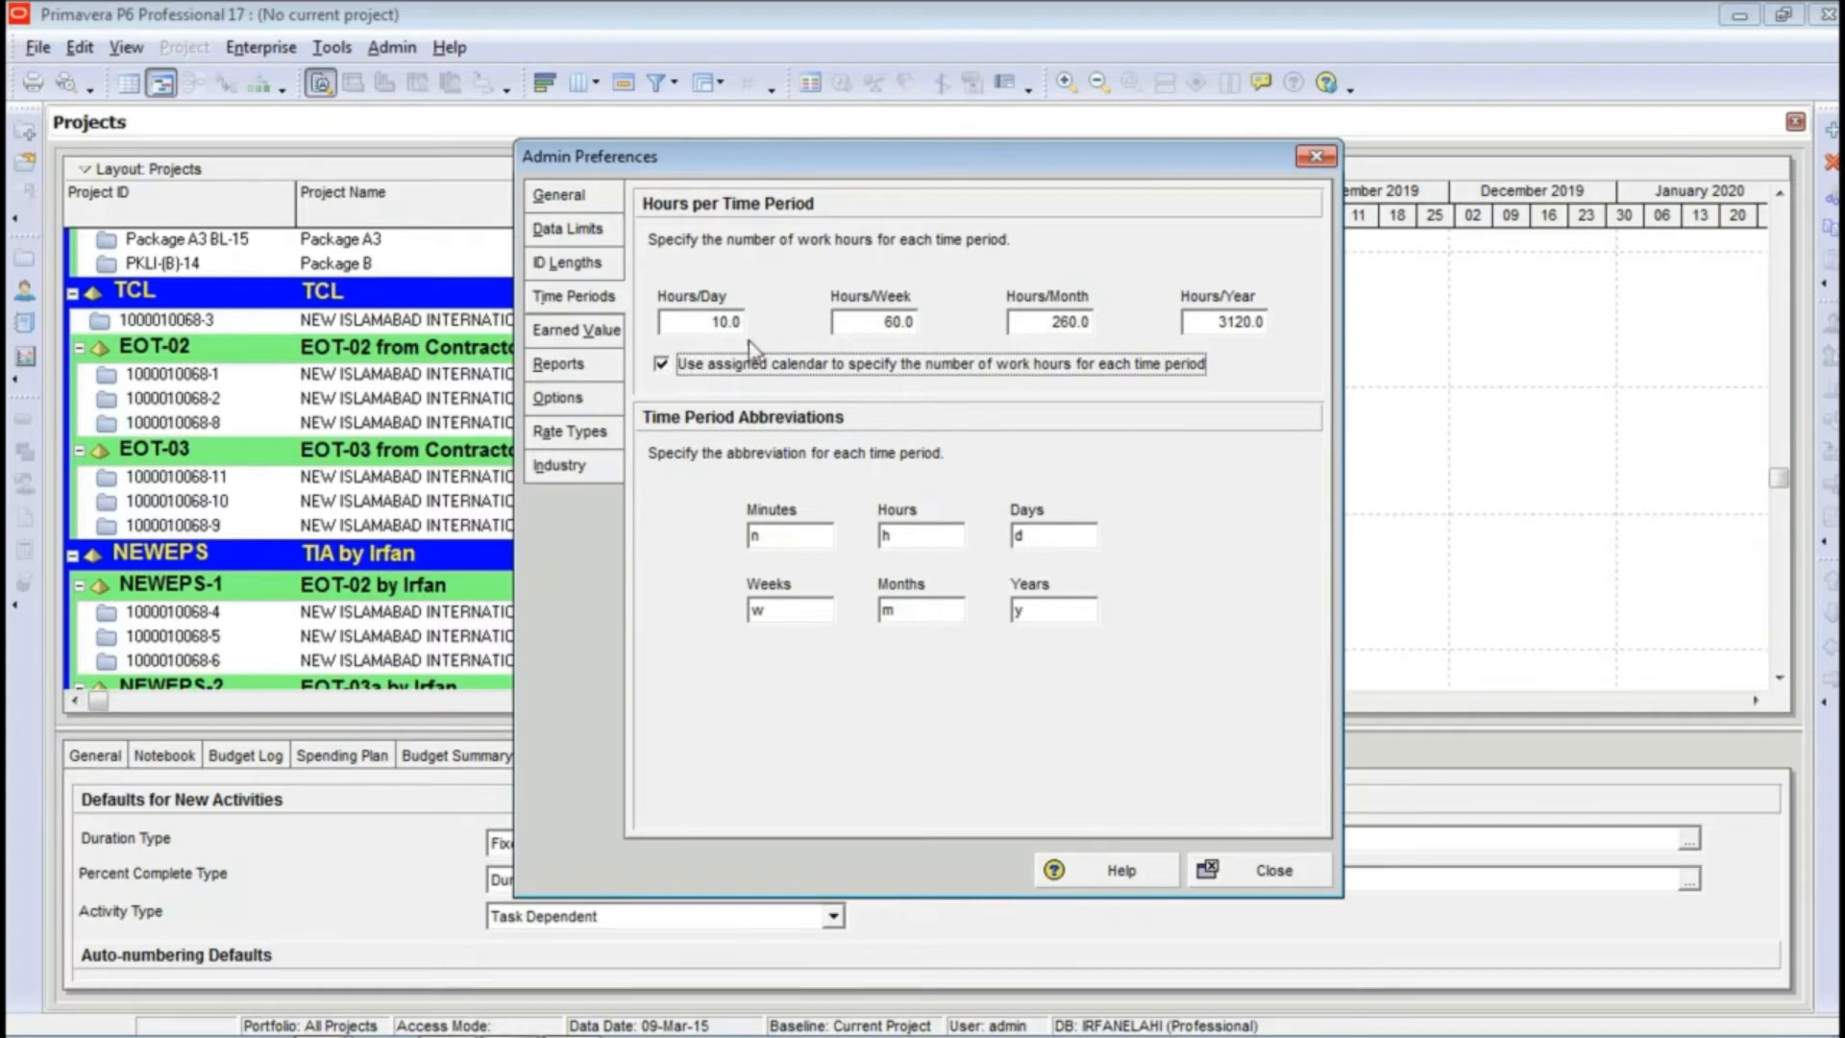
click(719, 323)
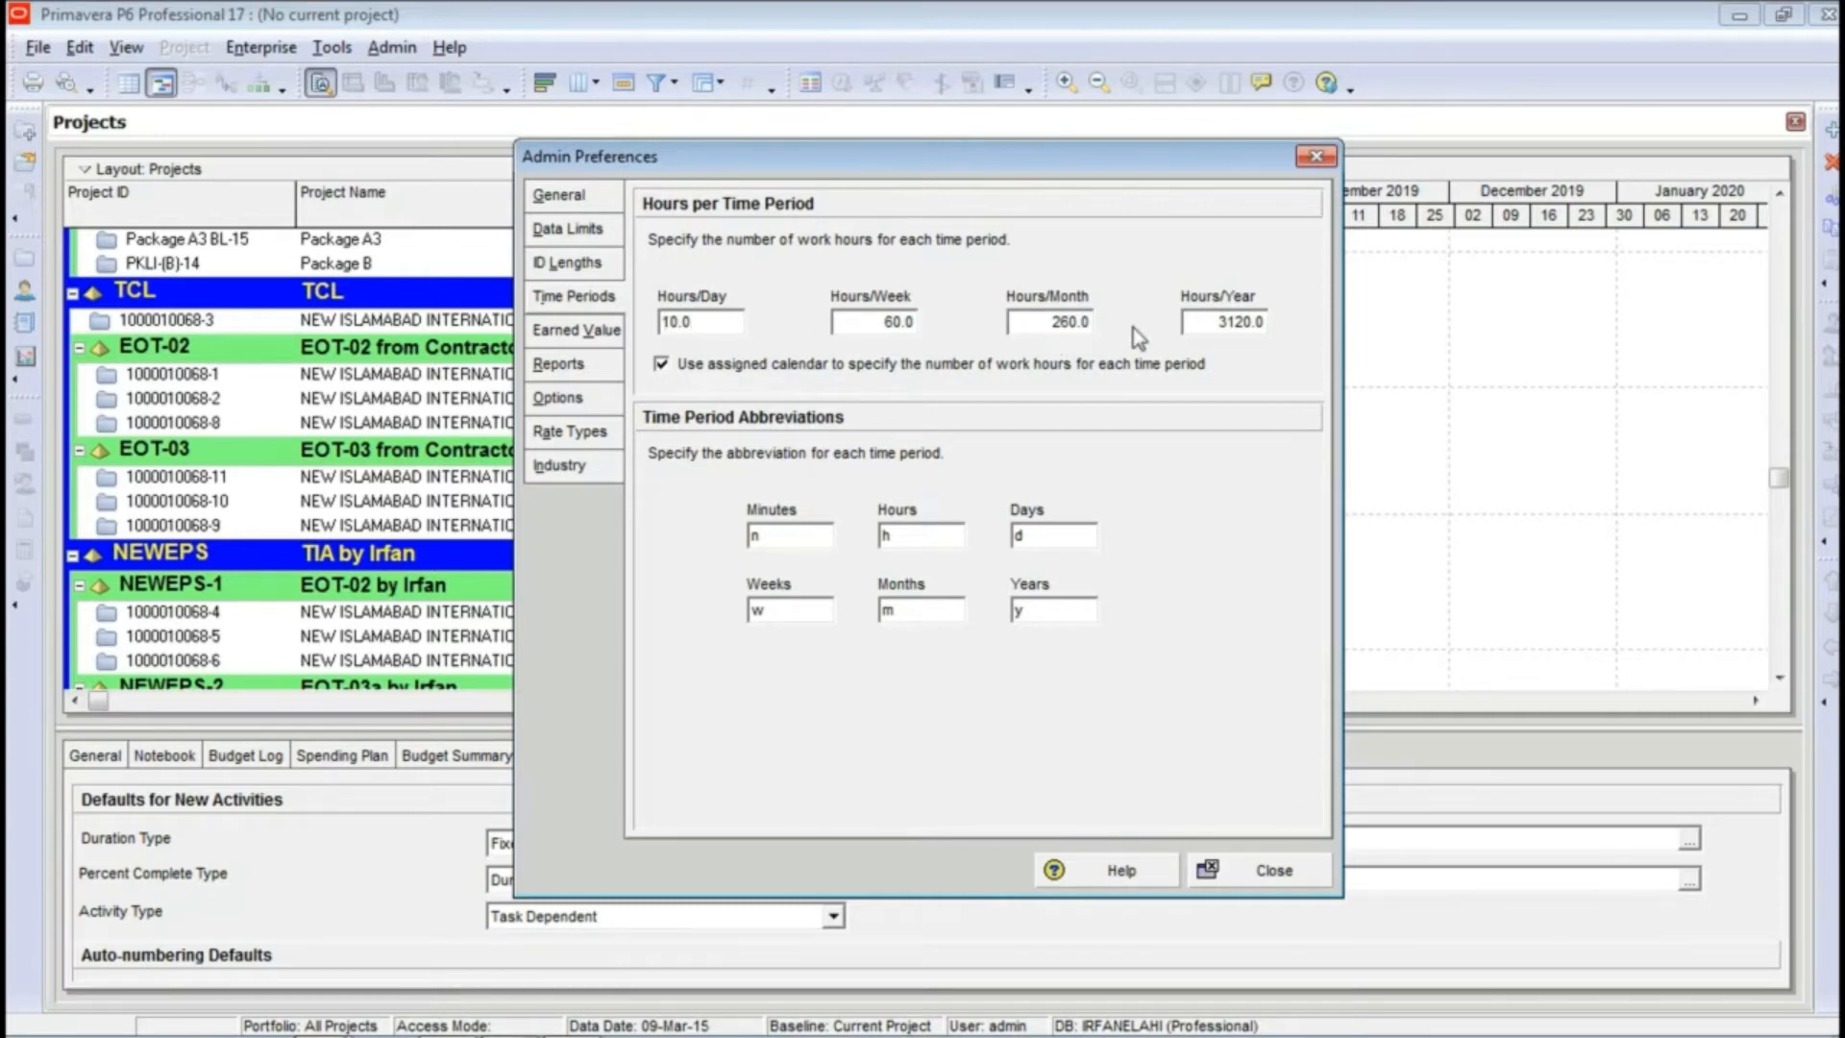
Step: Examine the general admin preferences, including the choices for the first day of the week
click(577, 198)
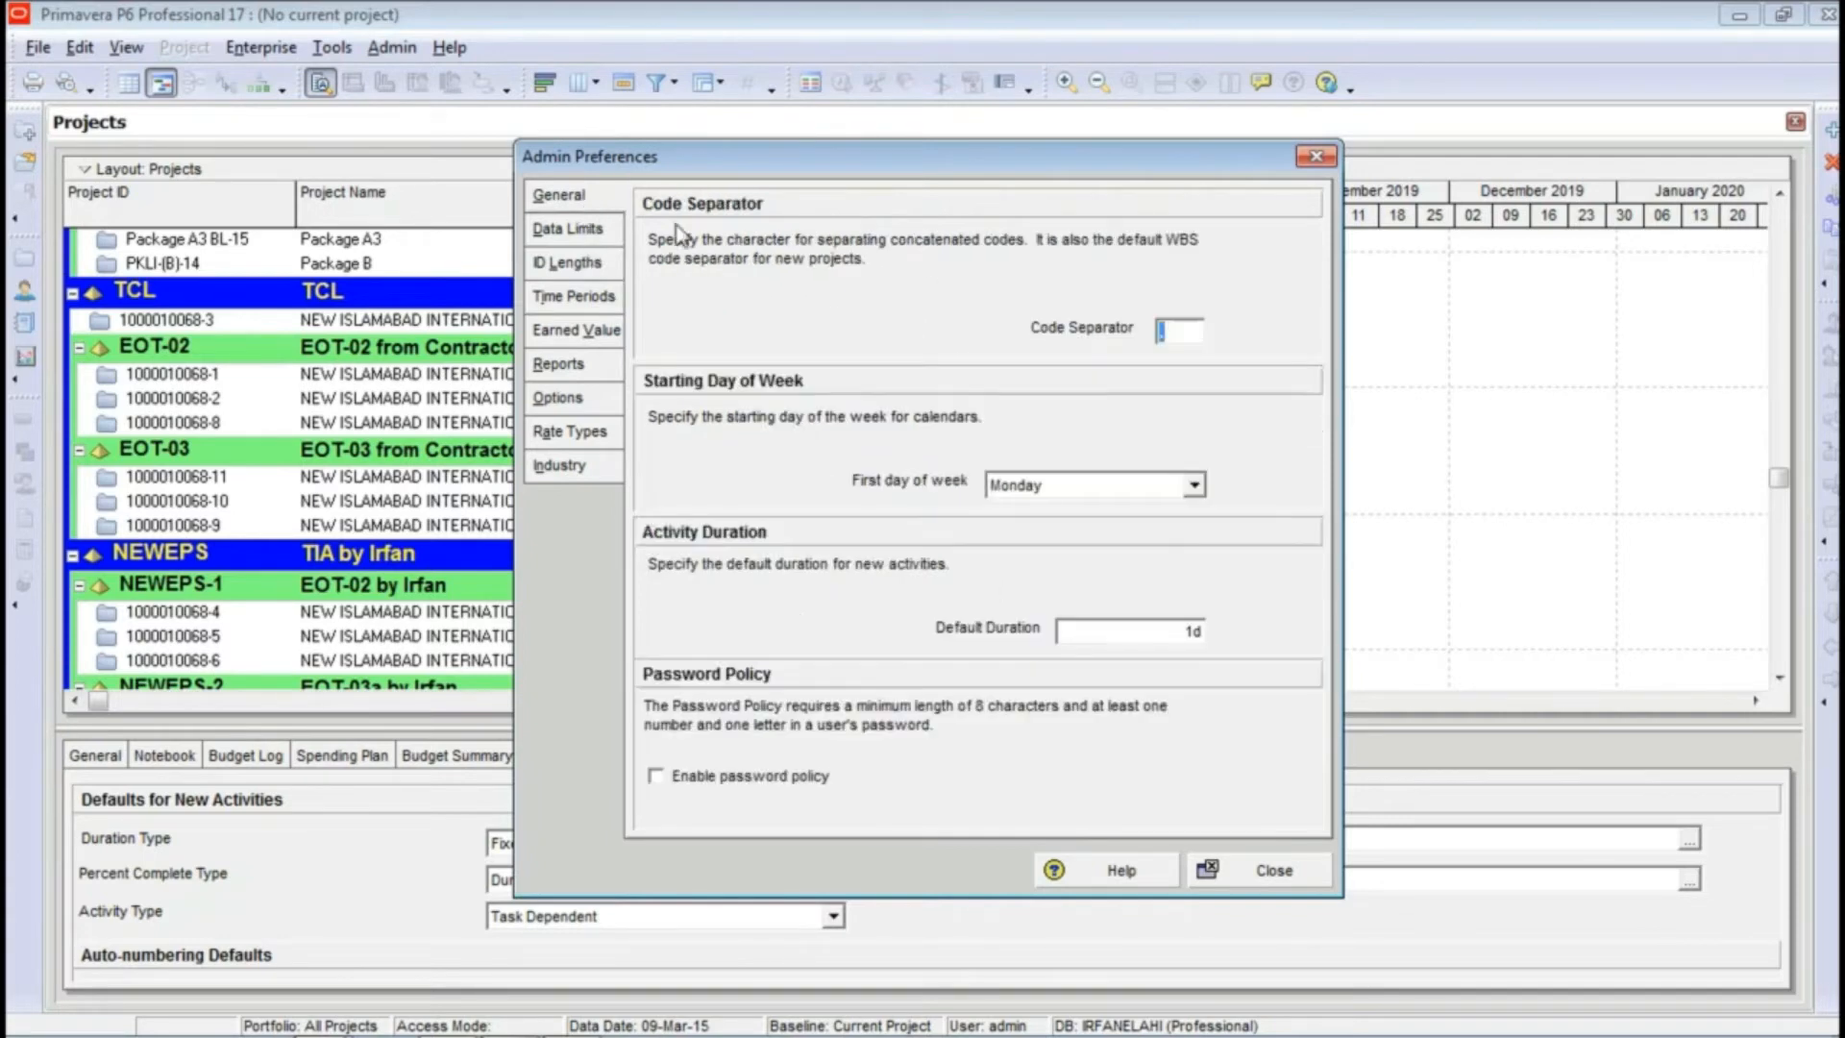
click(1076, 492)
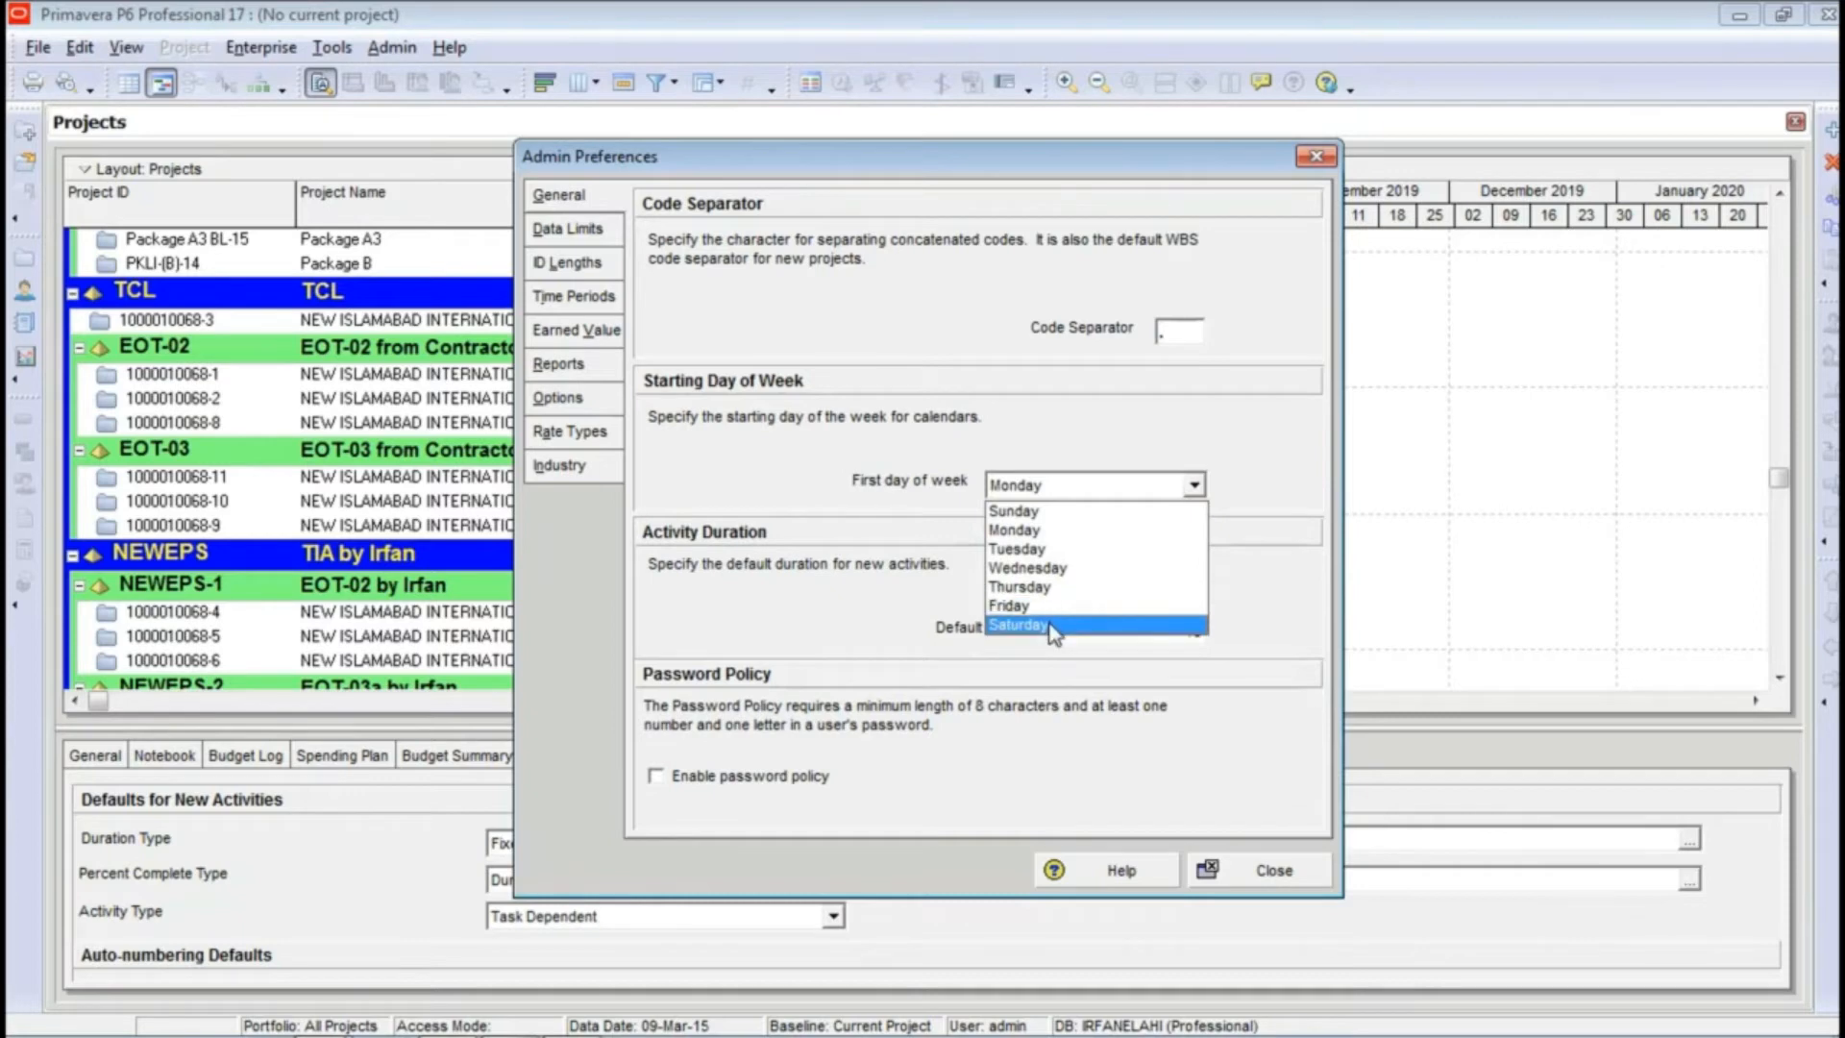
click(1091, 432)
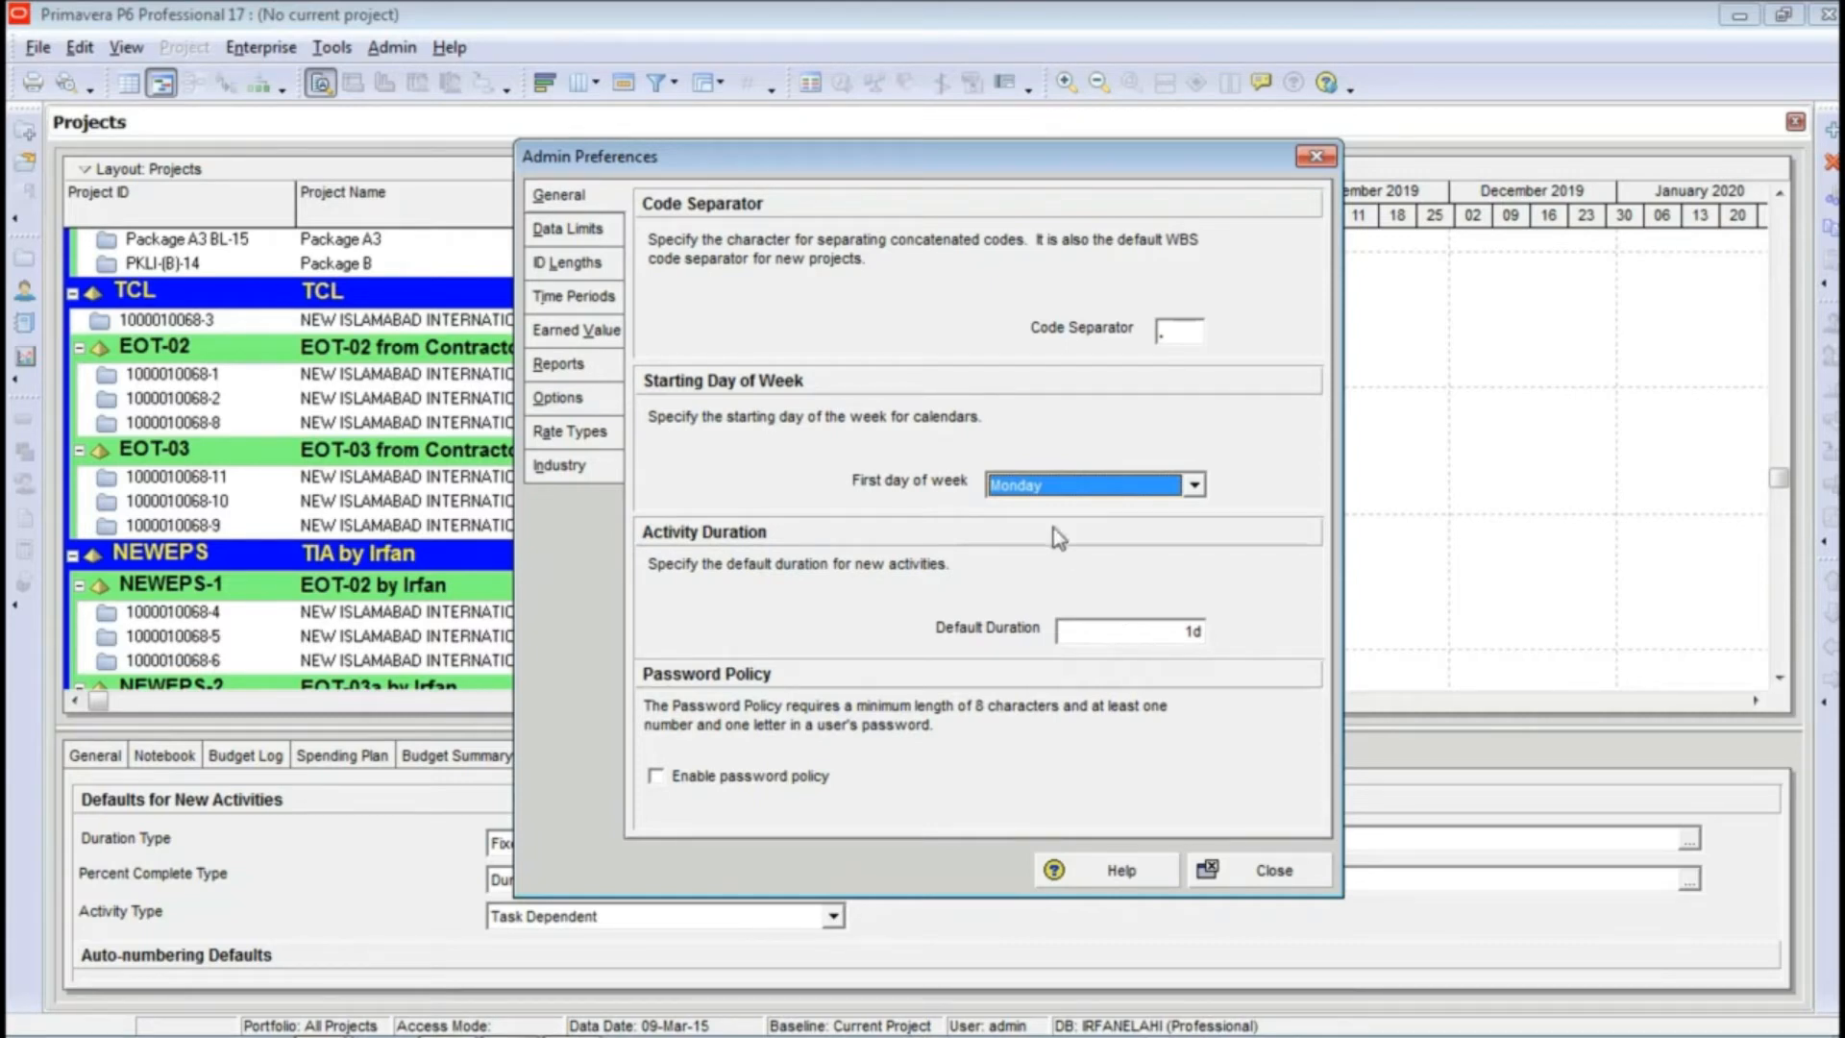
Step: Try raising and lowering the EPS/WBS tree maximum levels in the admin data limits
click(573, 235)
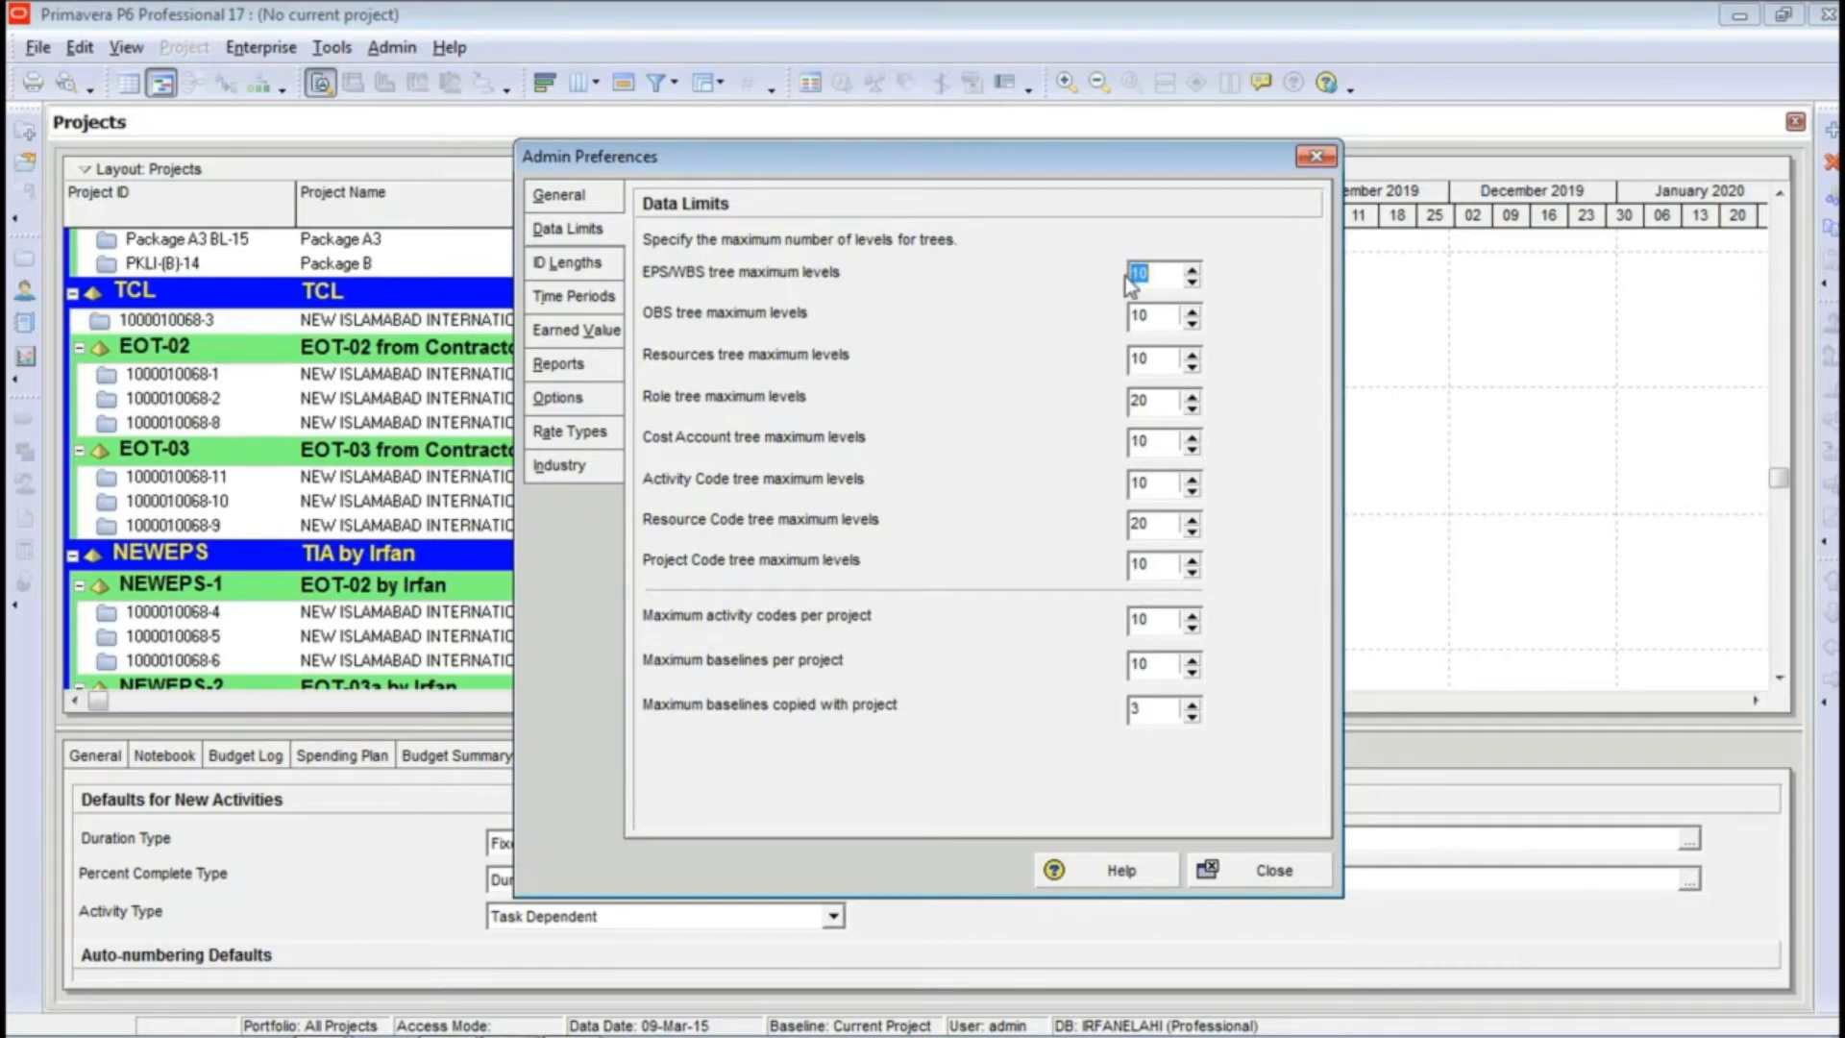
click(1192, 273)
click(1191, 272)
click(1191, 273)
click(1195, 287)
click(1196, 286)
click(1195, 287)
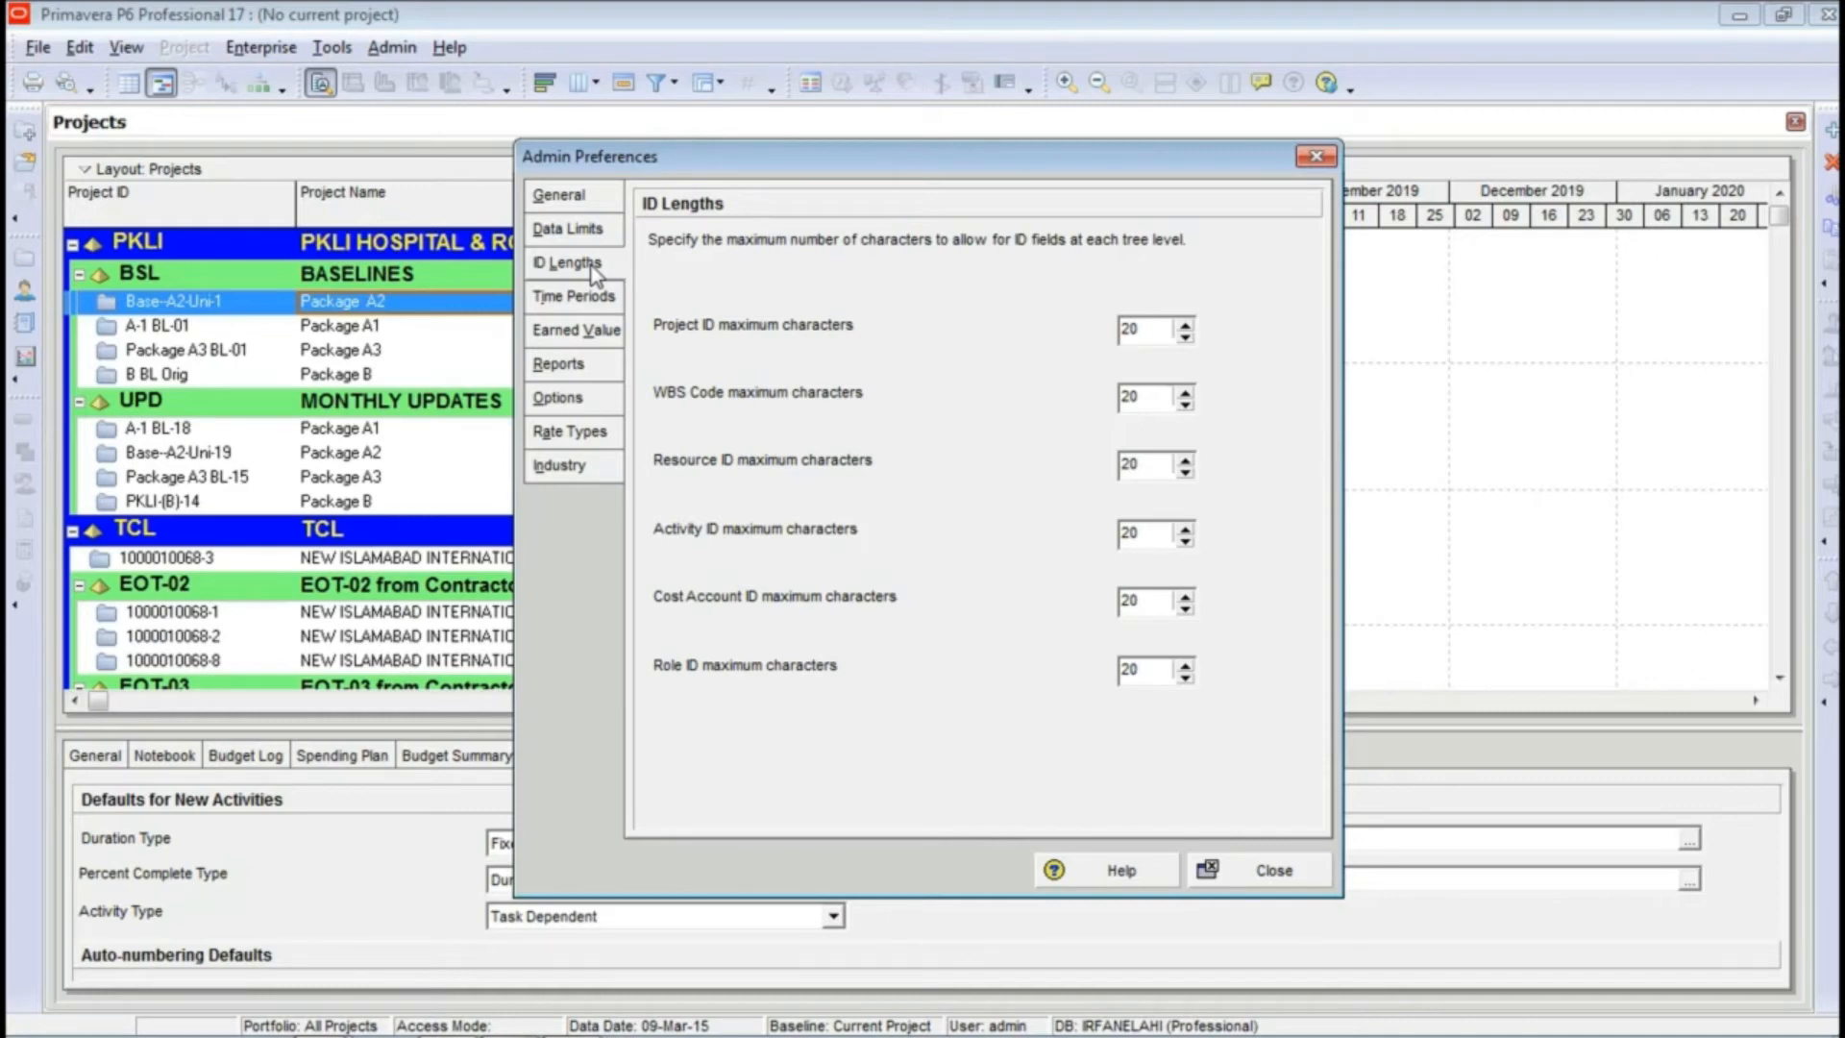
Step: Try adjusting the project ID maximum characters up and down, and close the admin preferences
click(1186, 323)
click(1186, 336)
click(1254, 870)
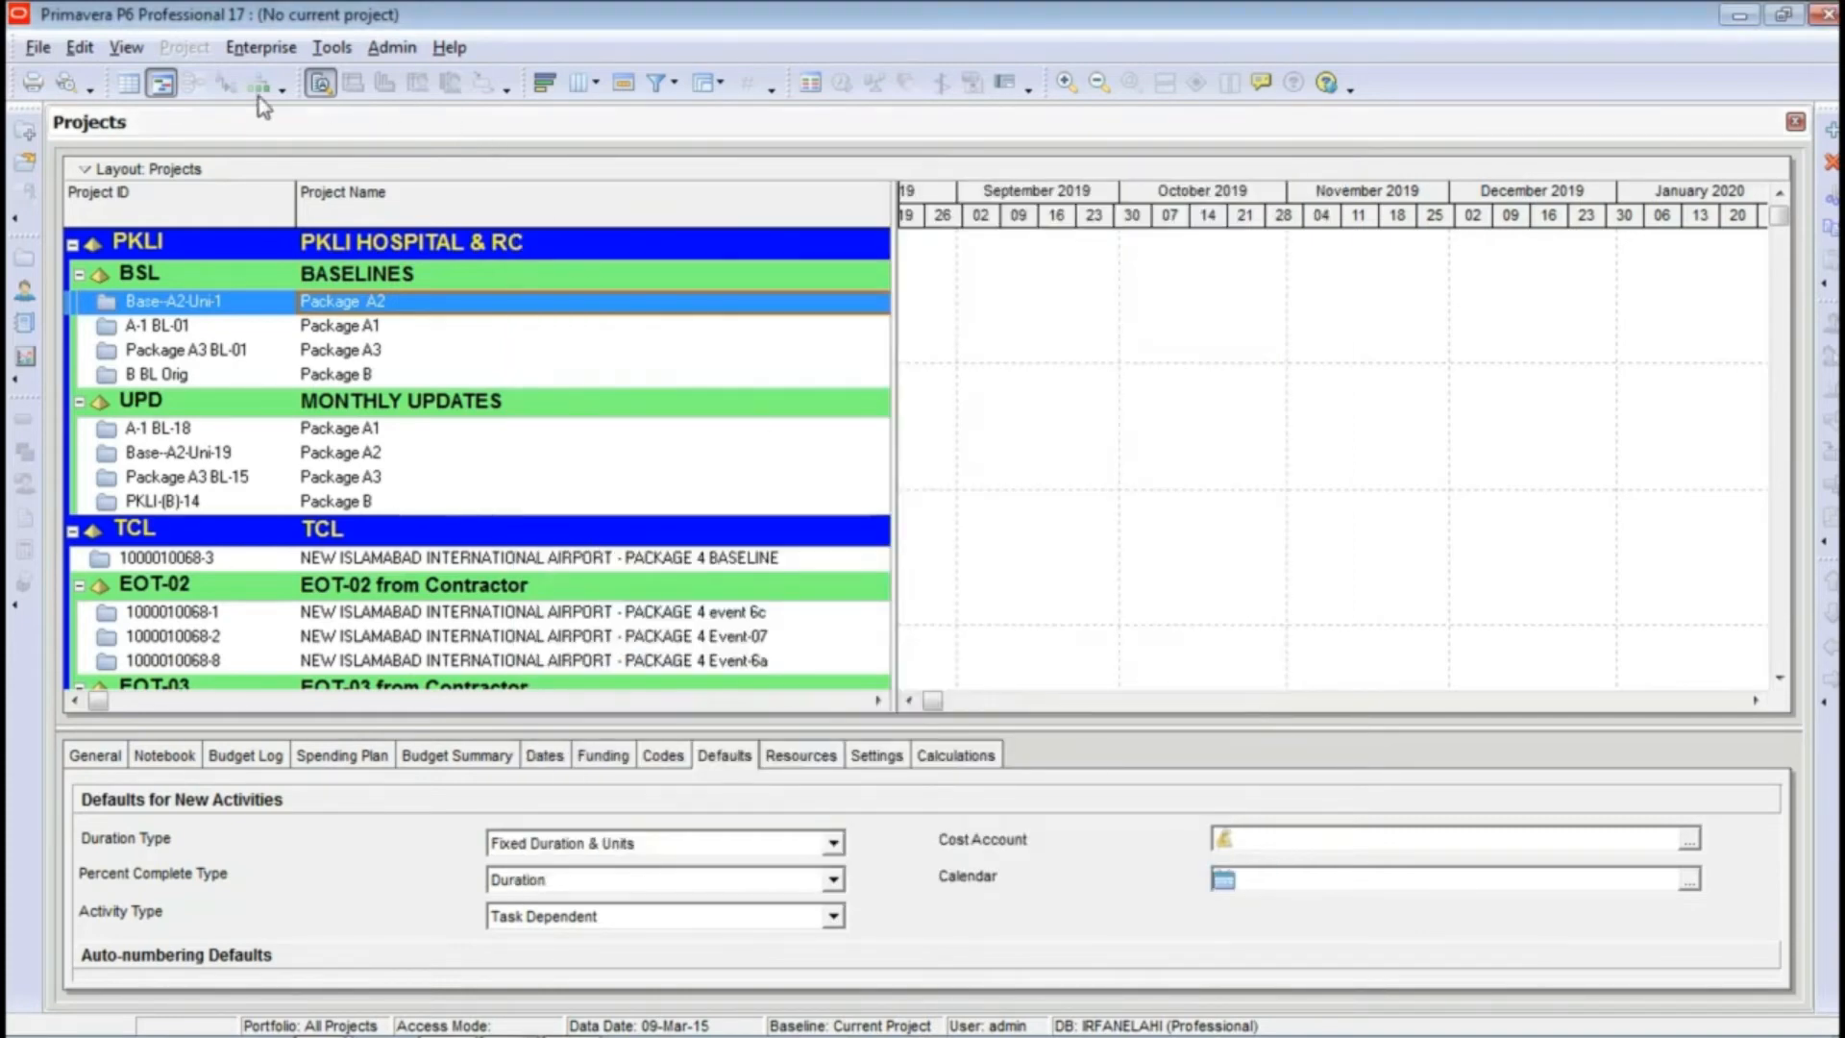
Step: In the user preferences' time units, set the units format to Hour with 2 decimals and show the unit label
click(92, 50)
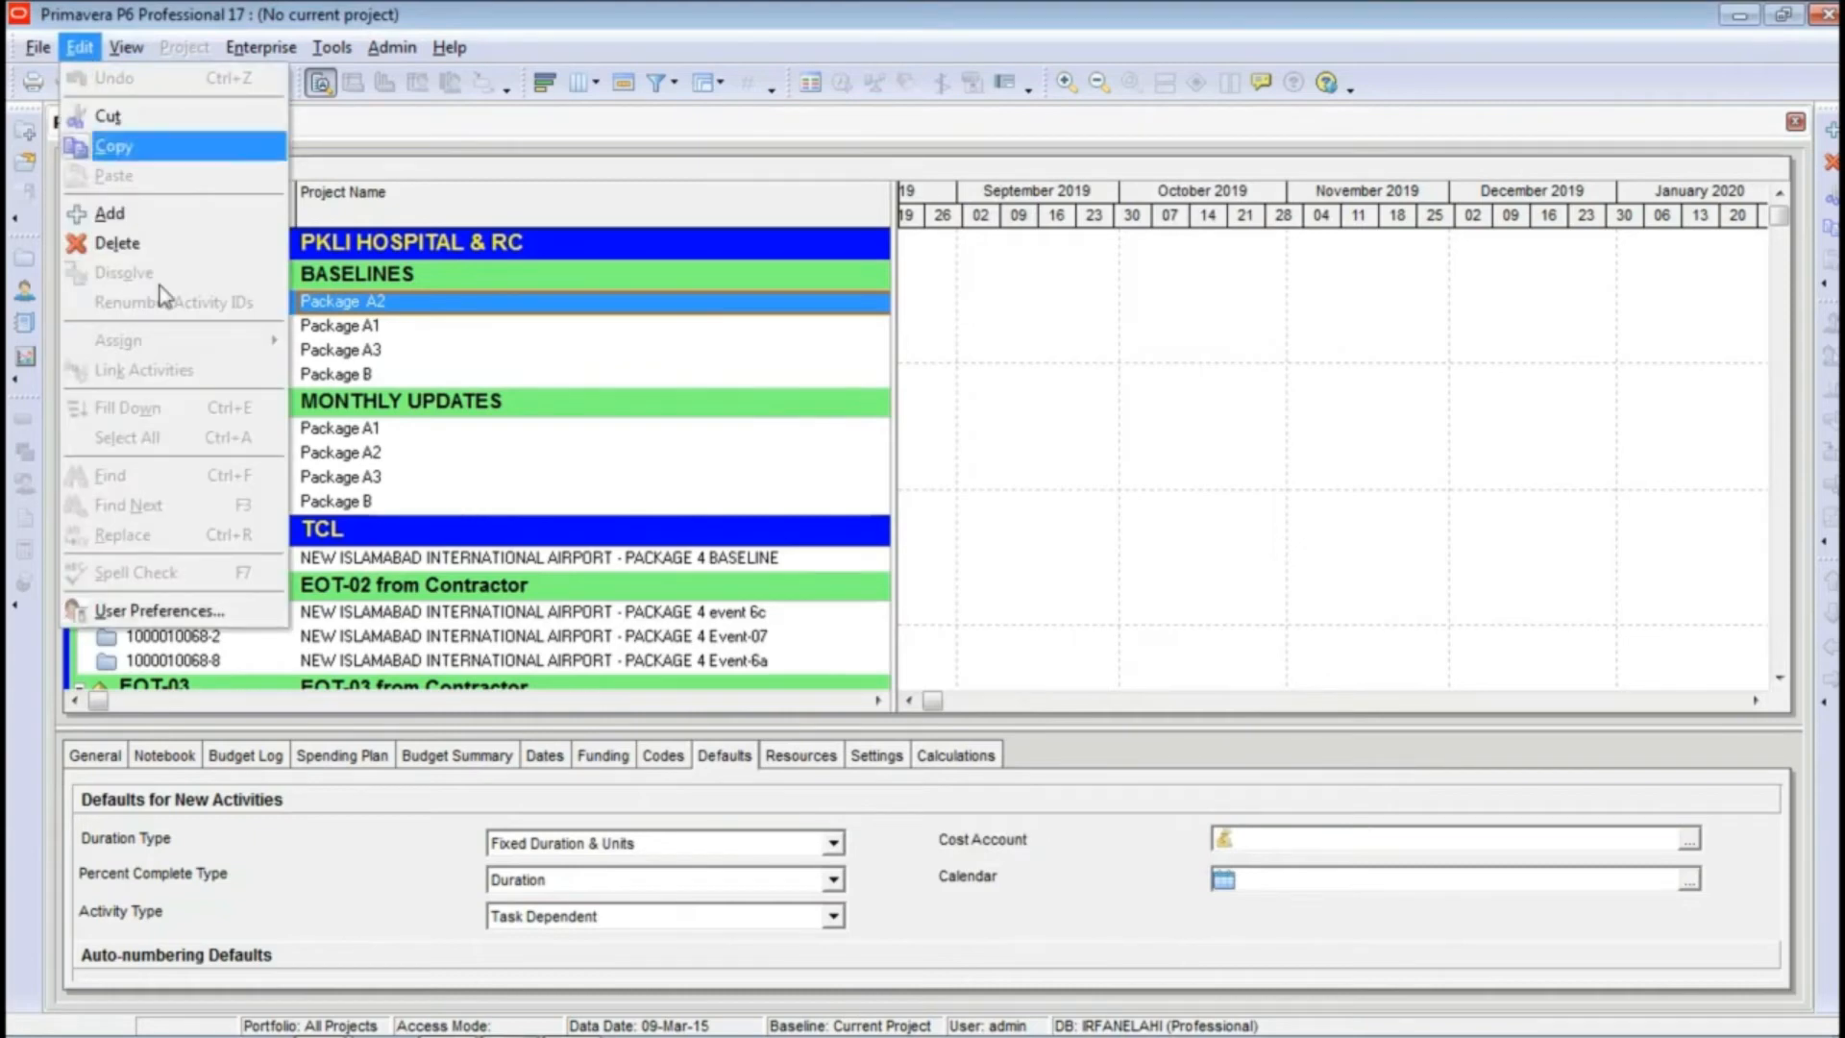
click(166, 605)
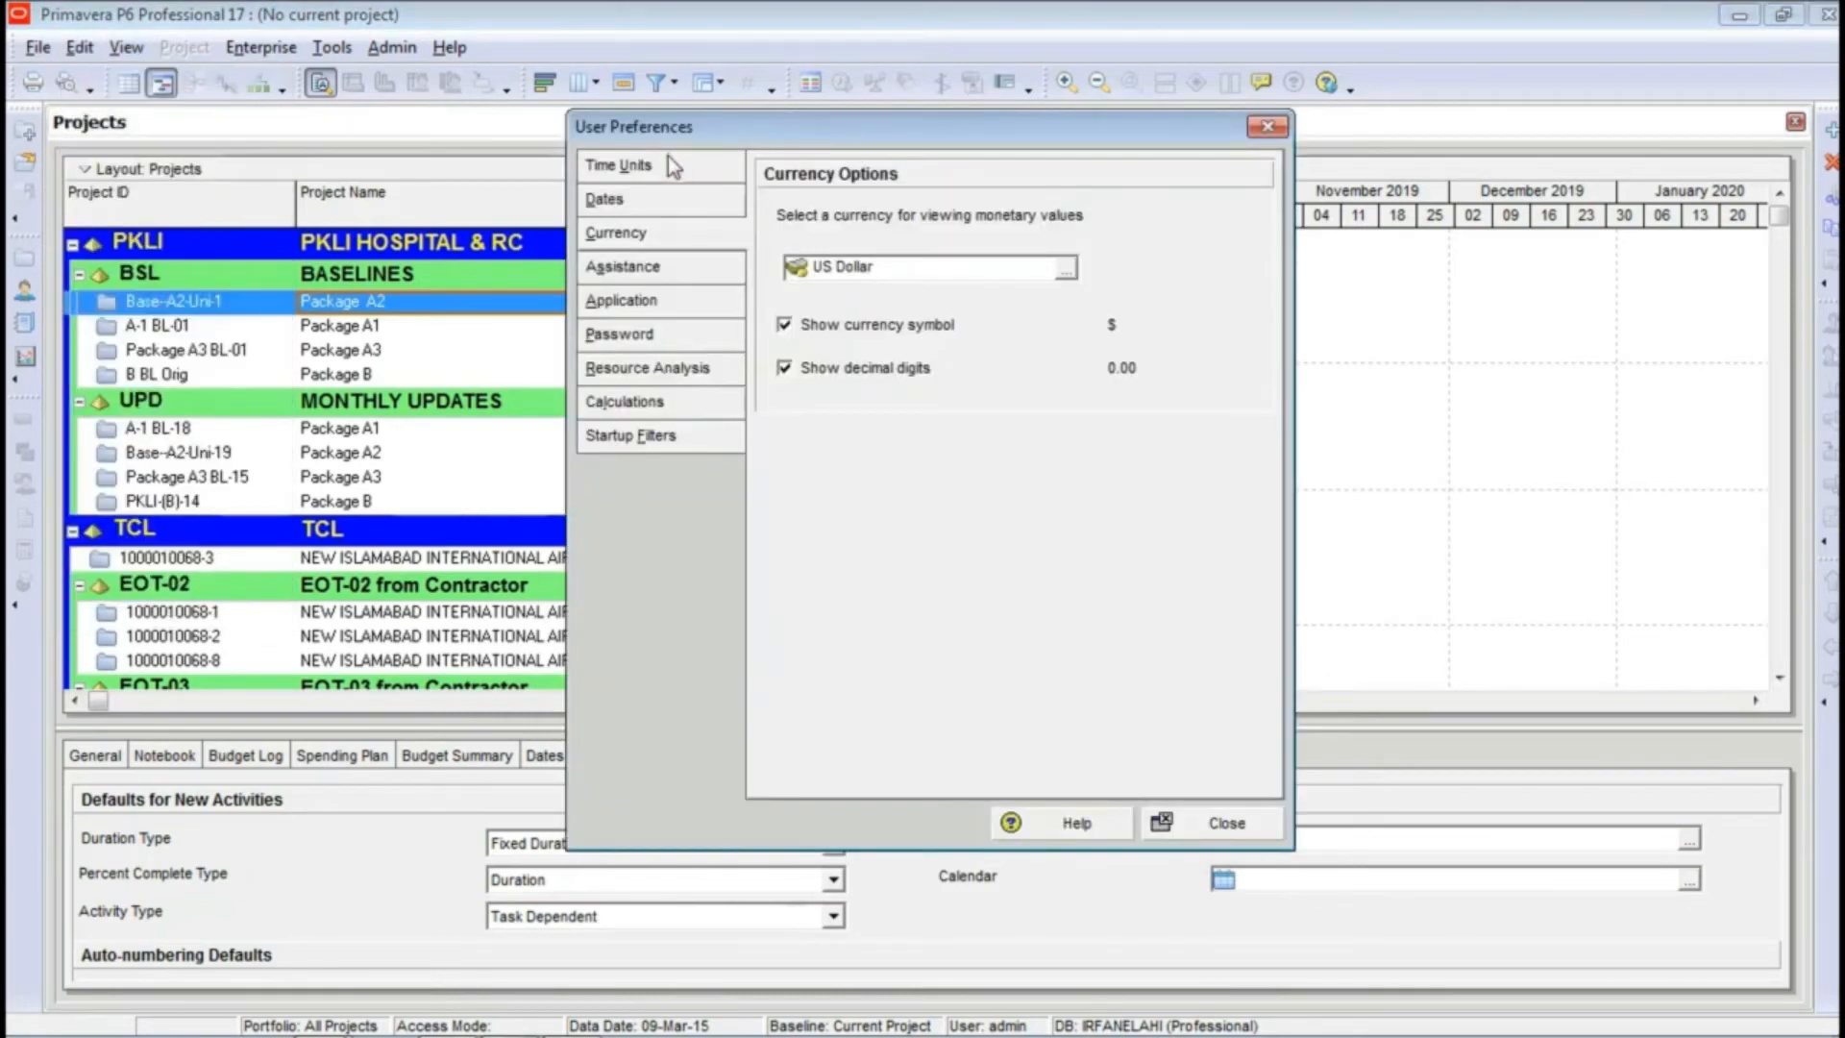
click(660, 183)
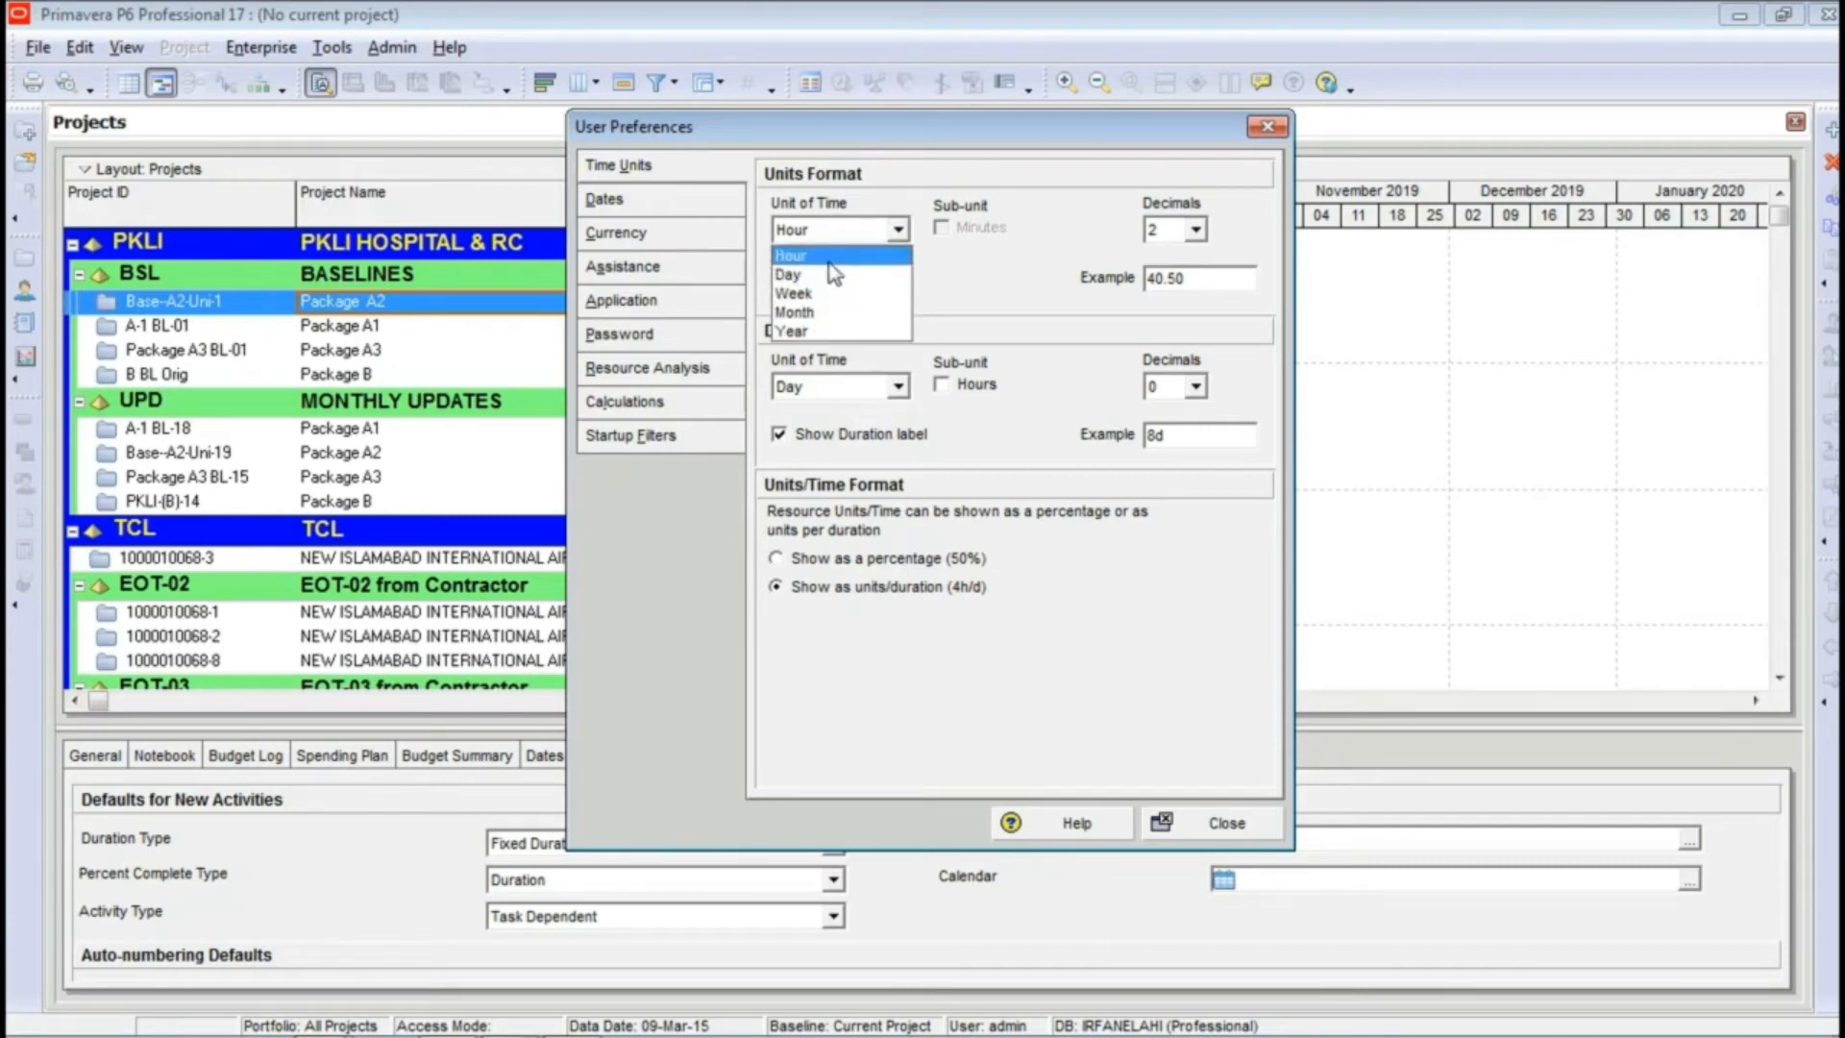
click(828, 261)
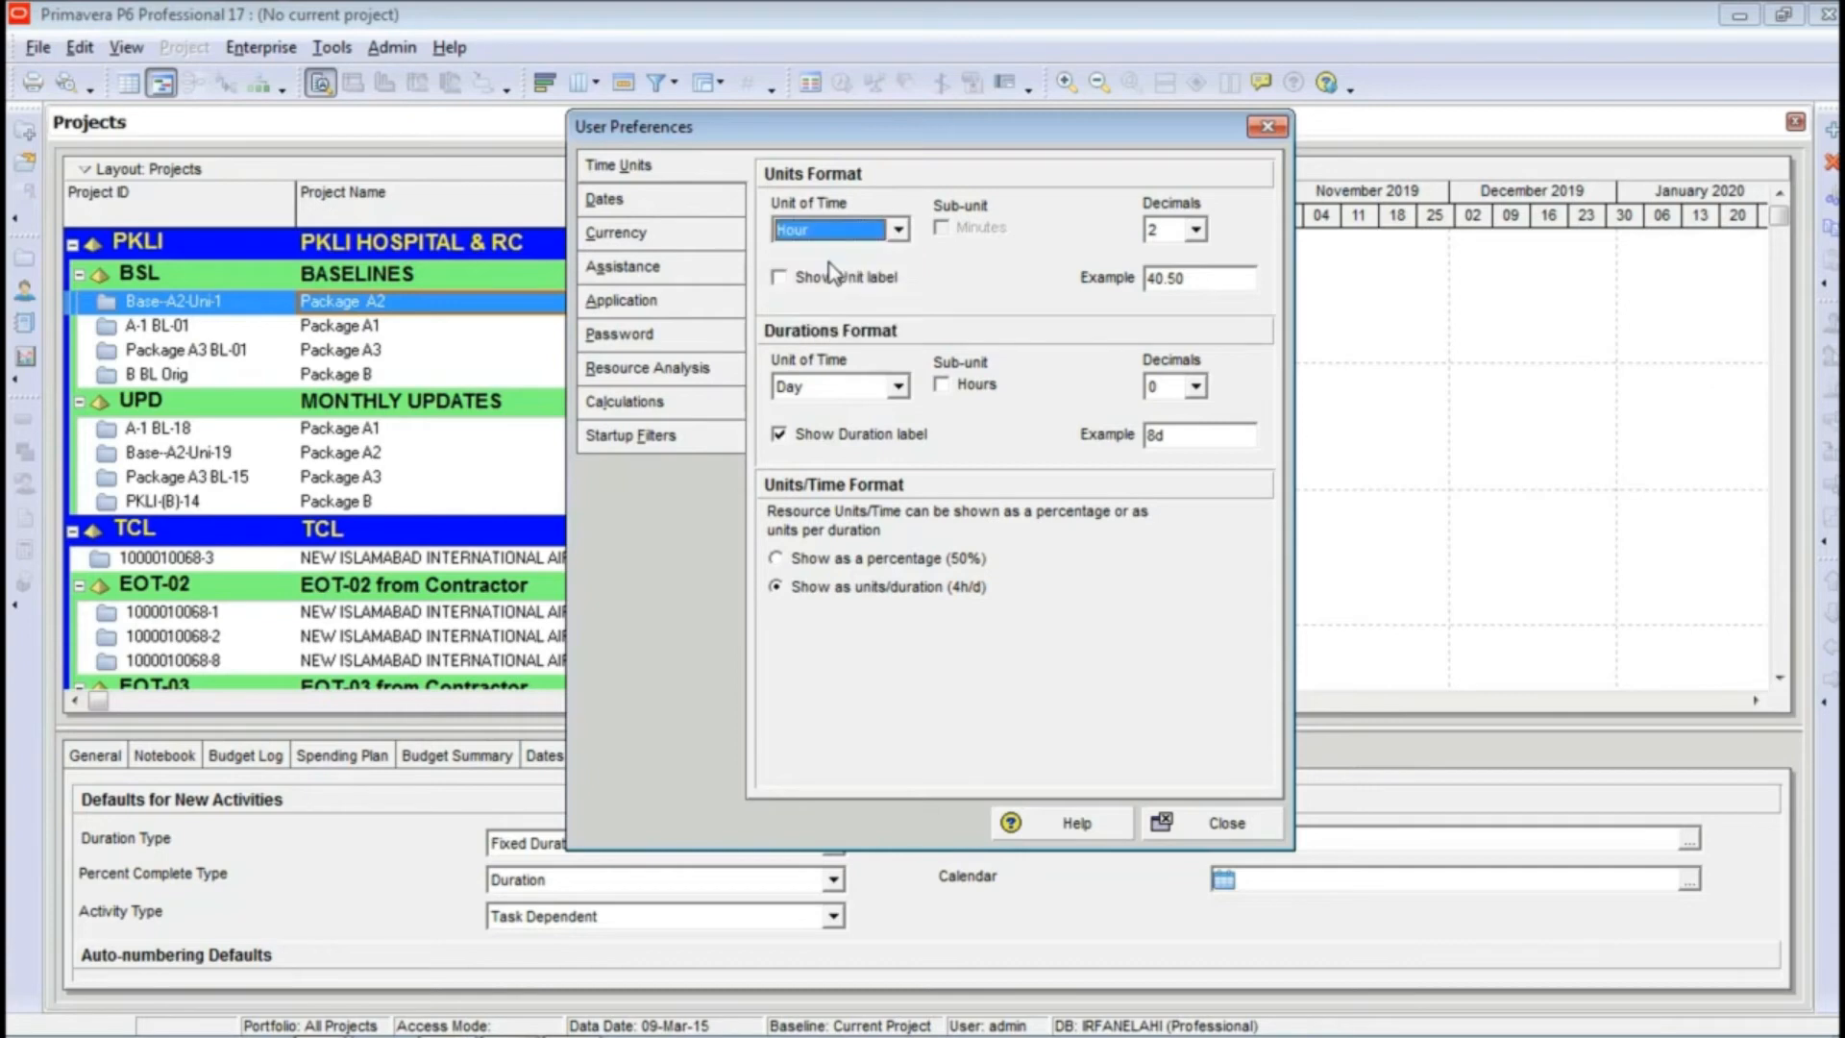
click(1196, 234)
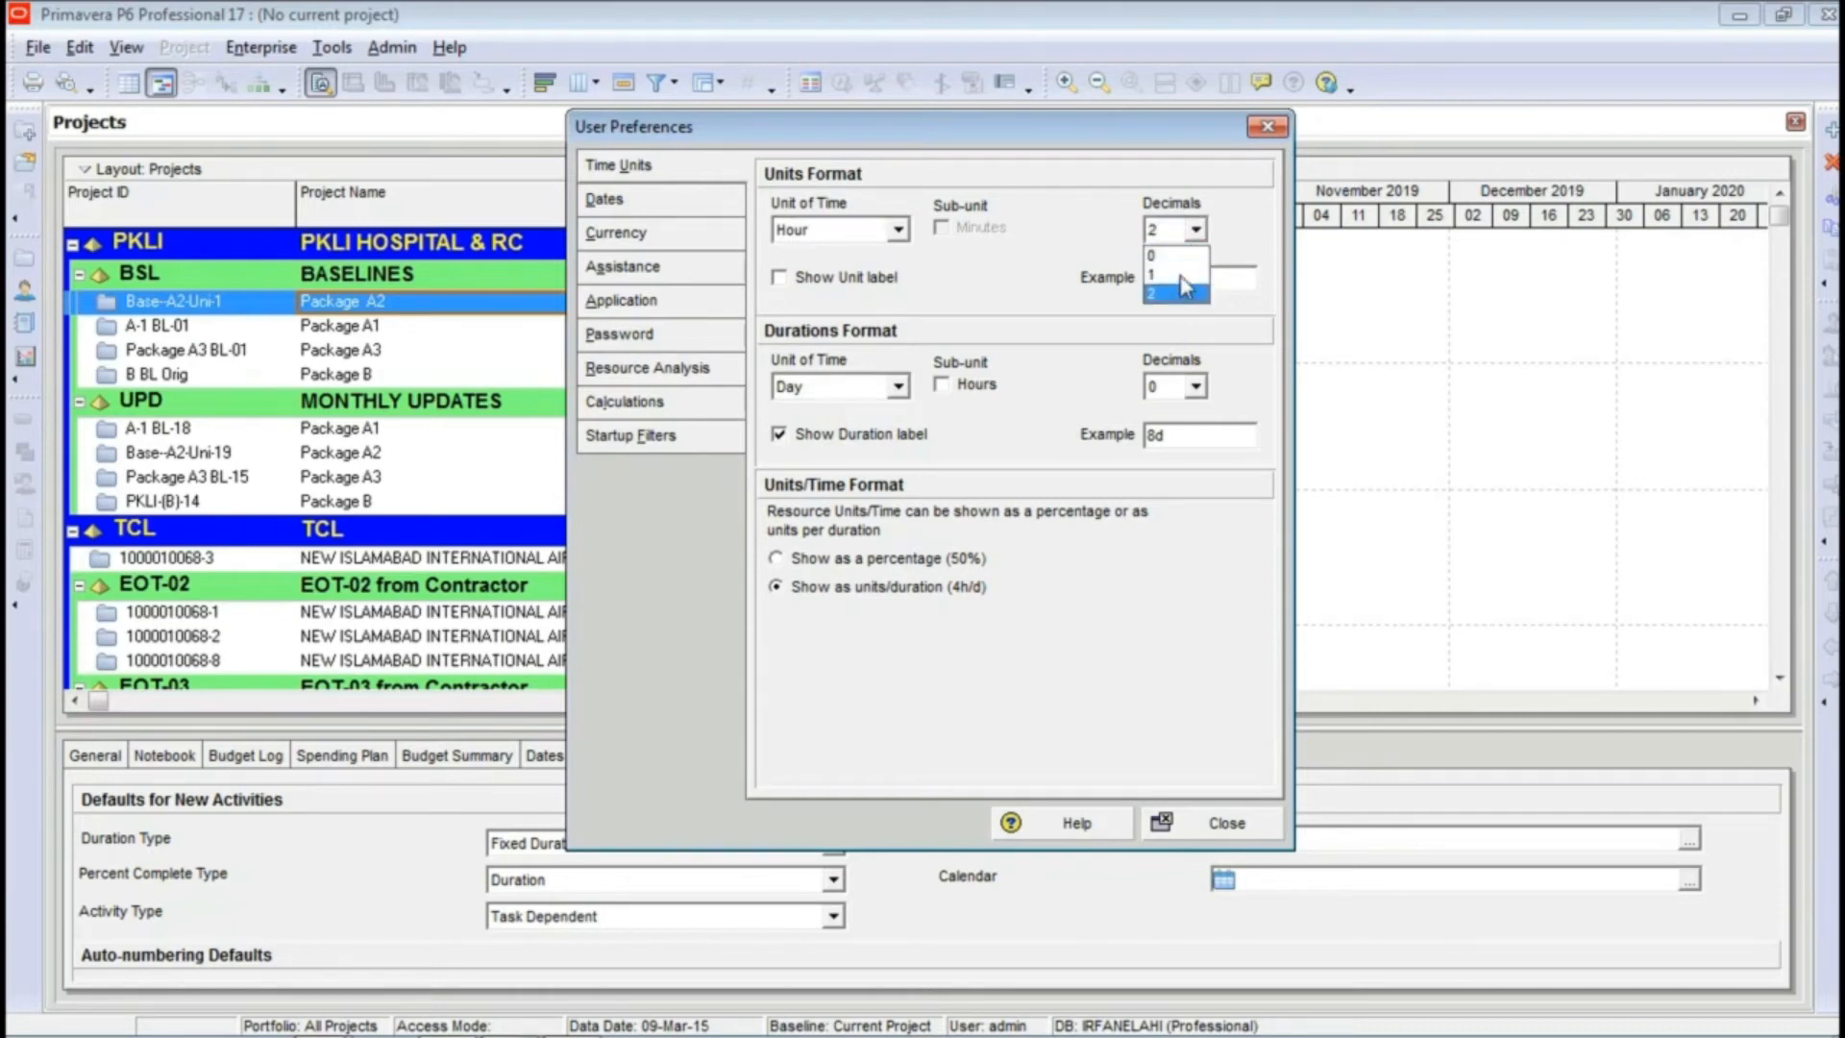
click(1184, 298)
drag(1190, 278, 1152, 278)
click(840, 281)
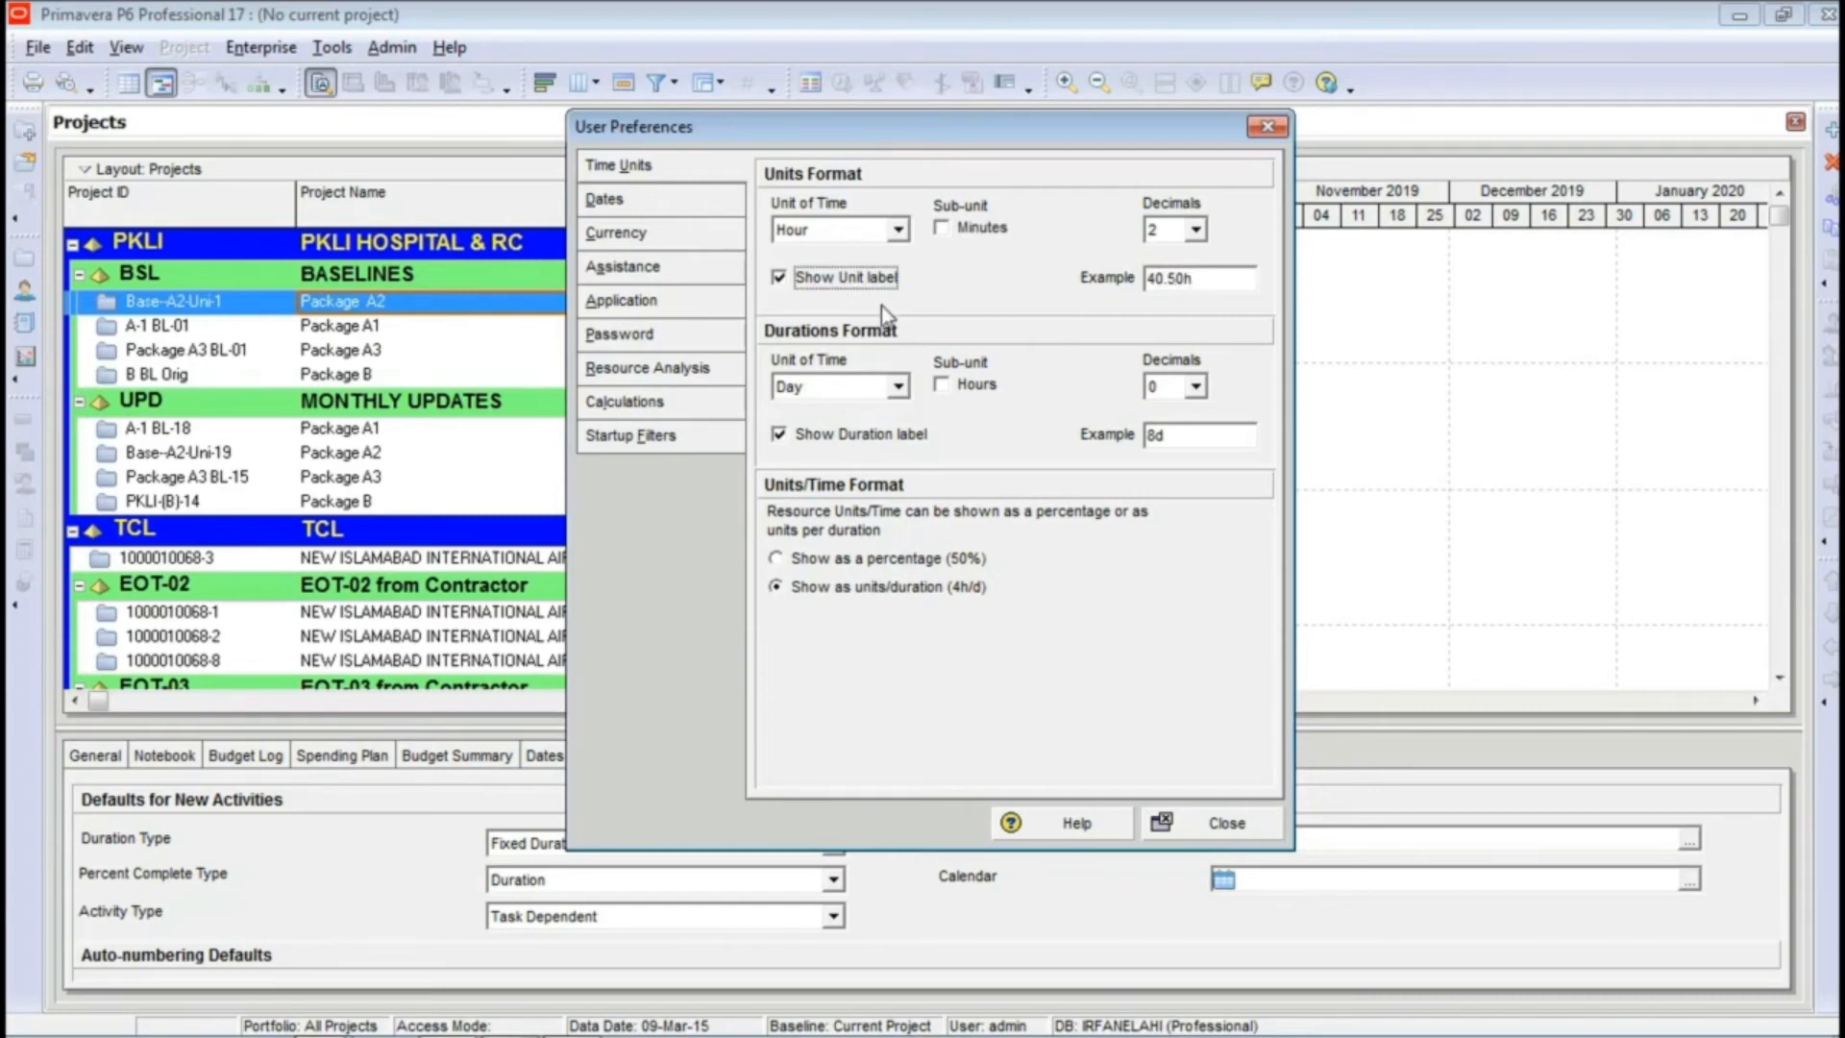
Step: Choose Day as the durations format unit, try 2 decimals, and return the decimals to 0
click(899, 388)
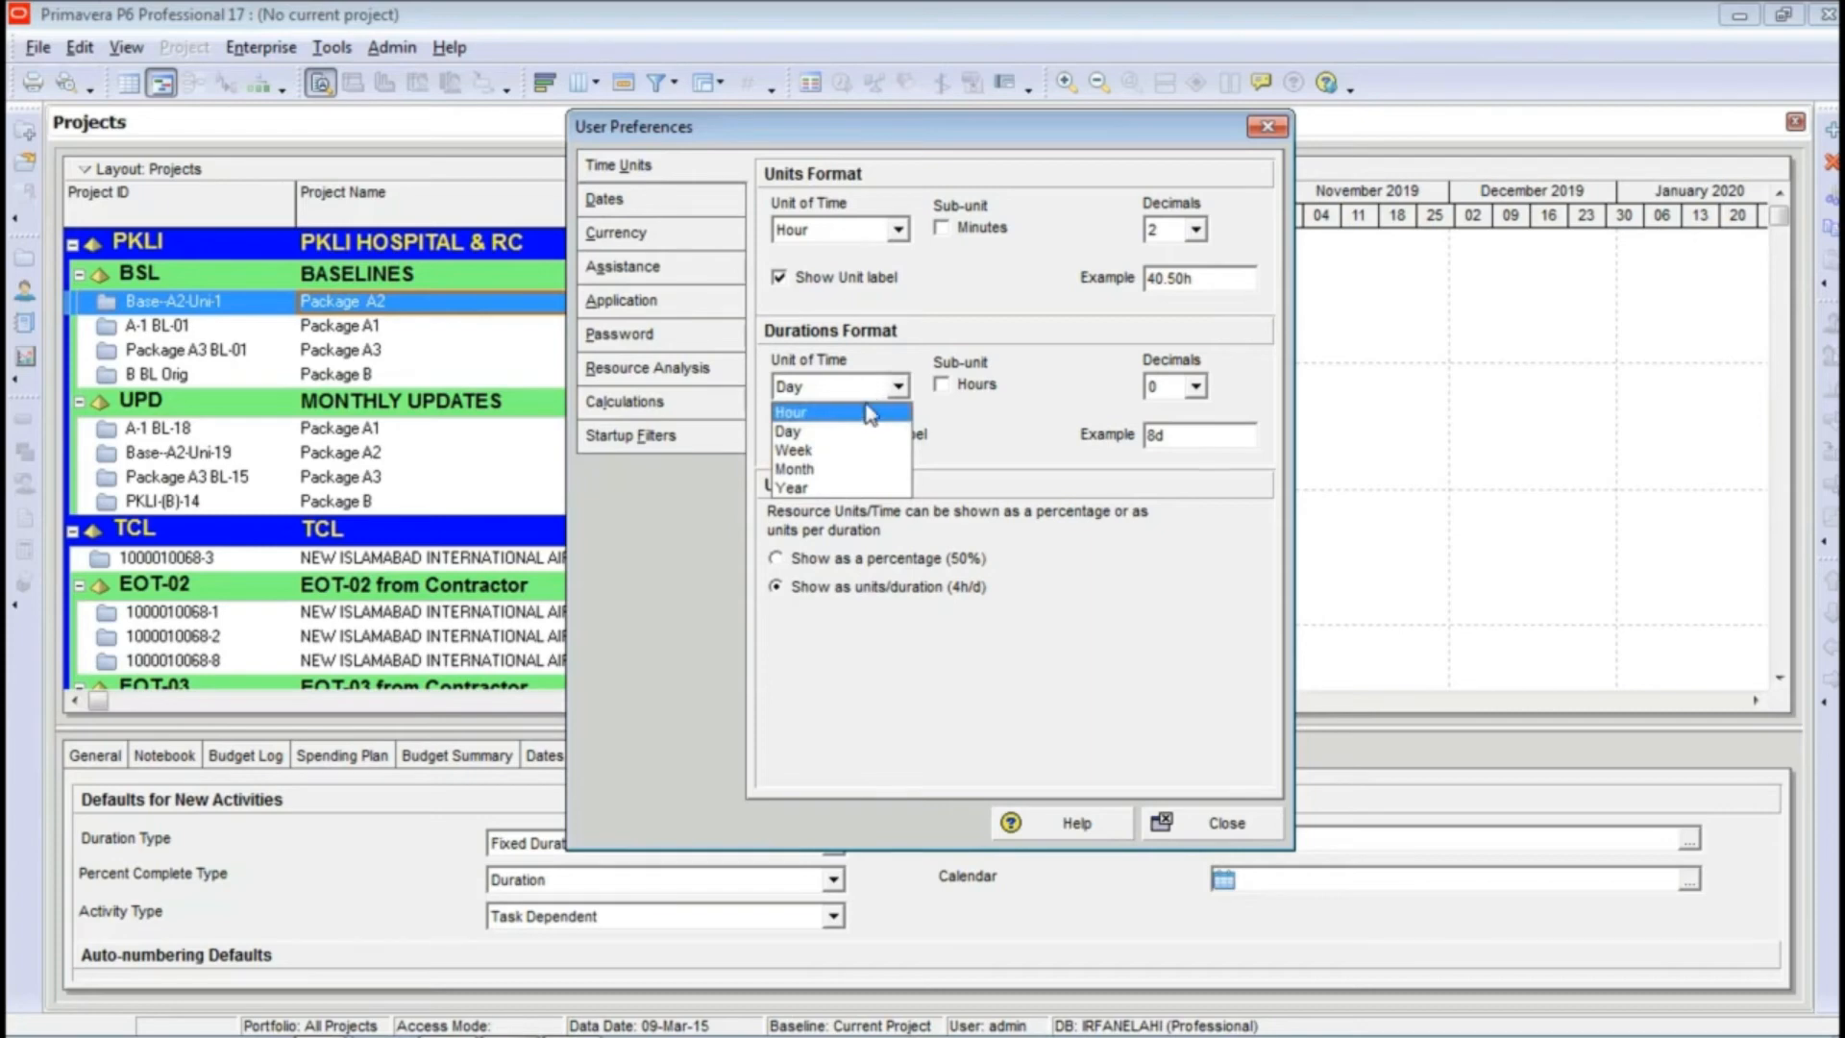
click(851, 435)
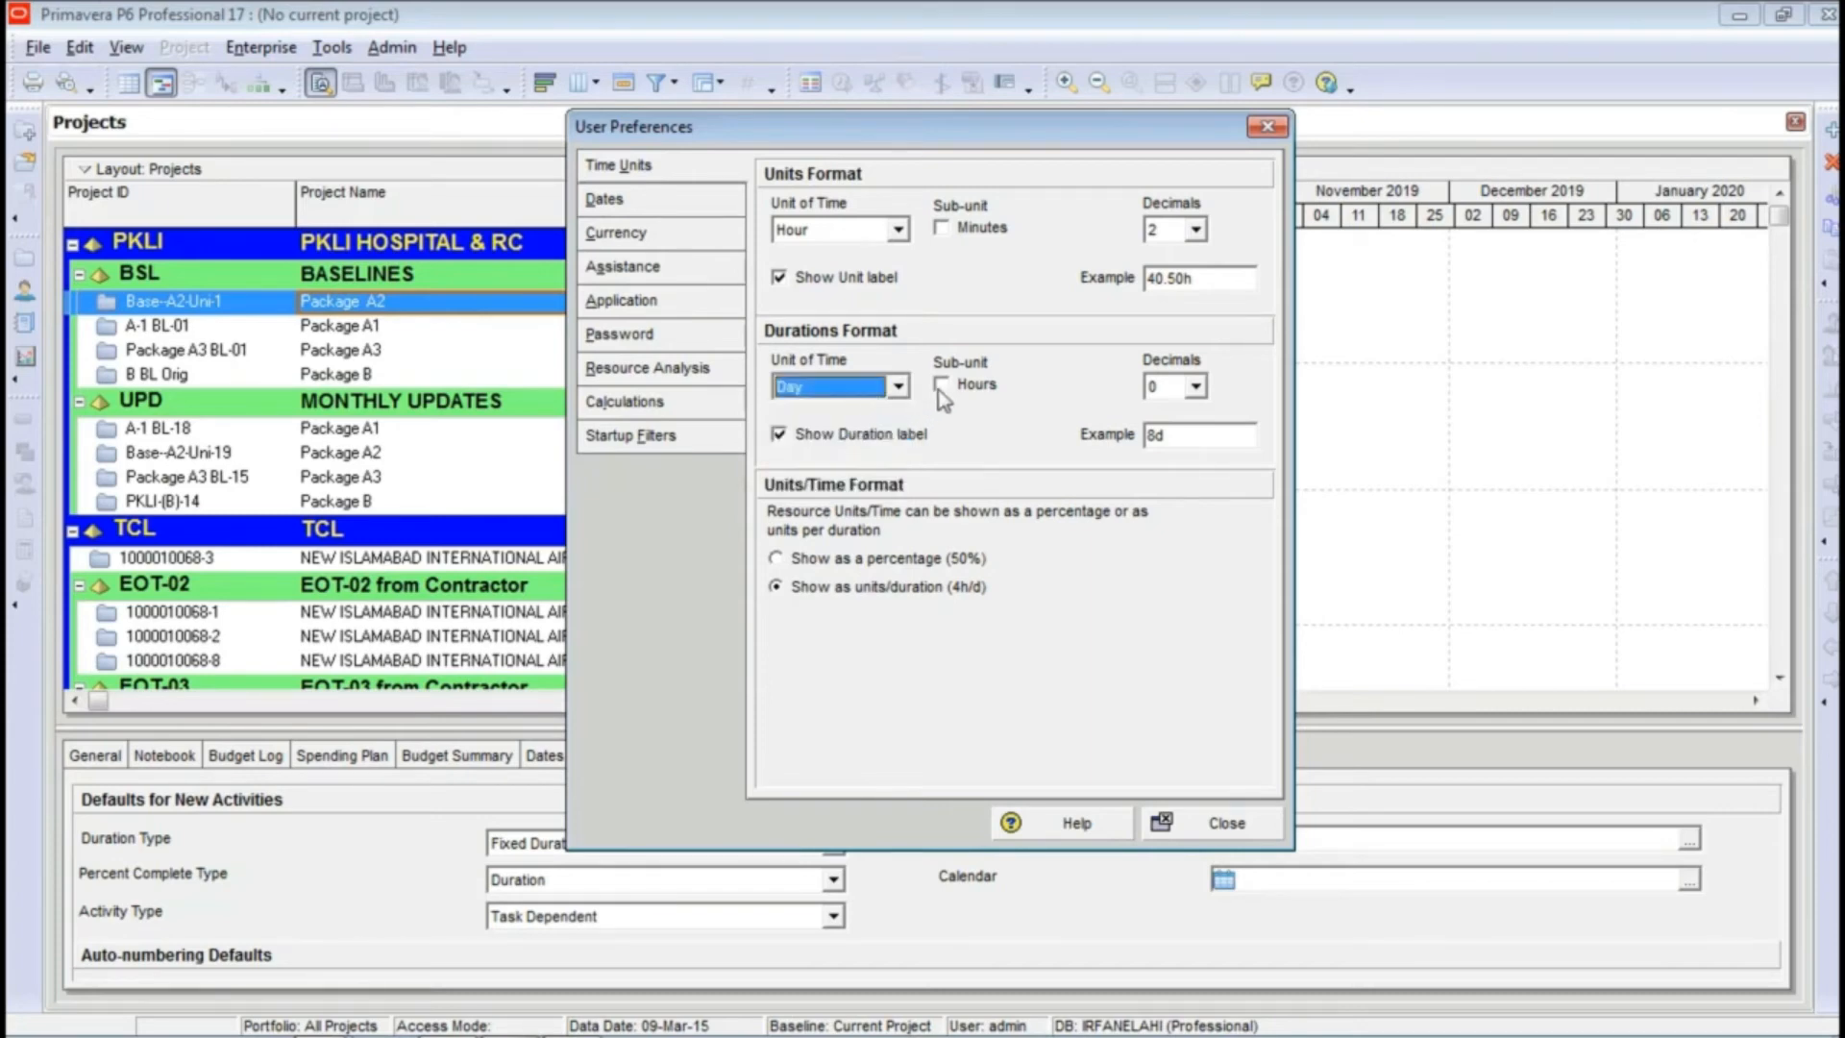
click(1197, 388)
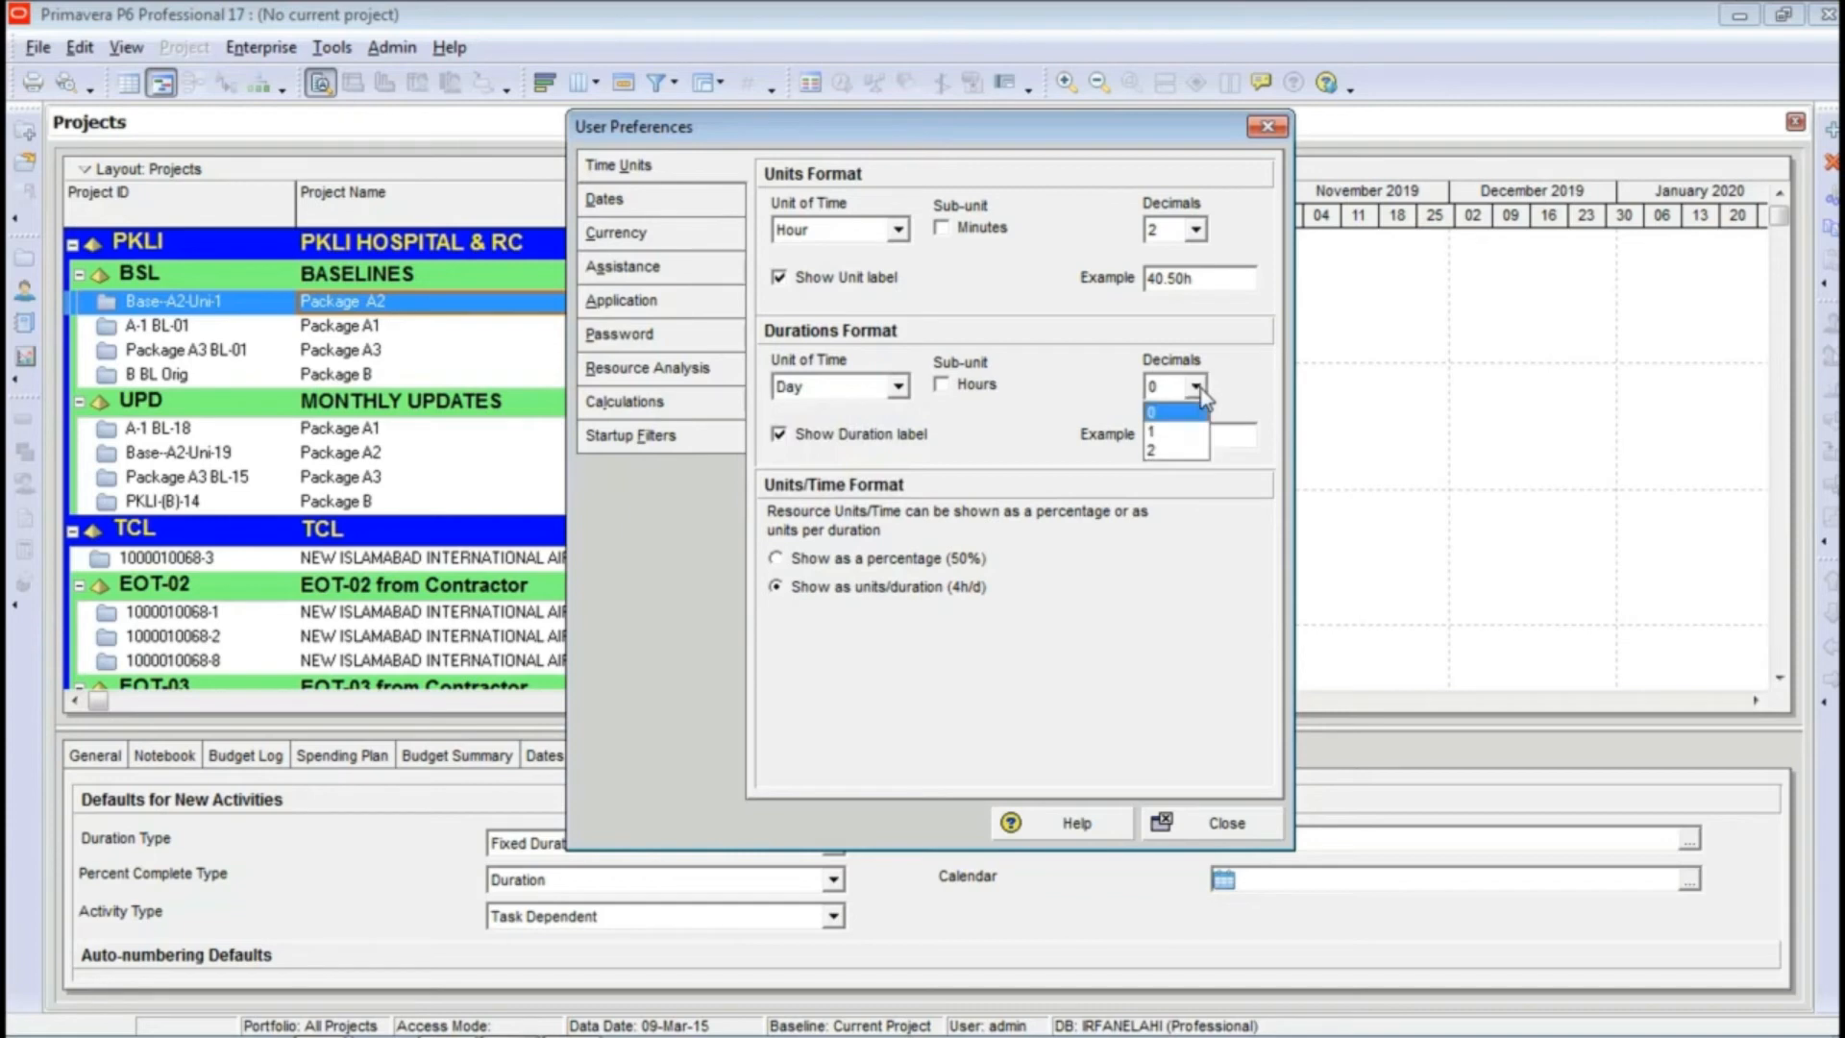
click(1169, 448)
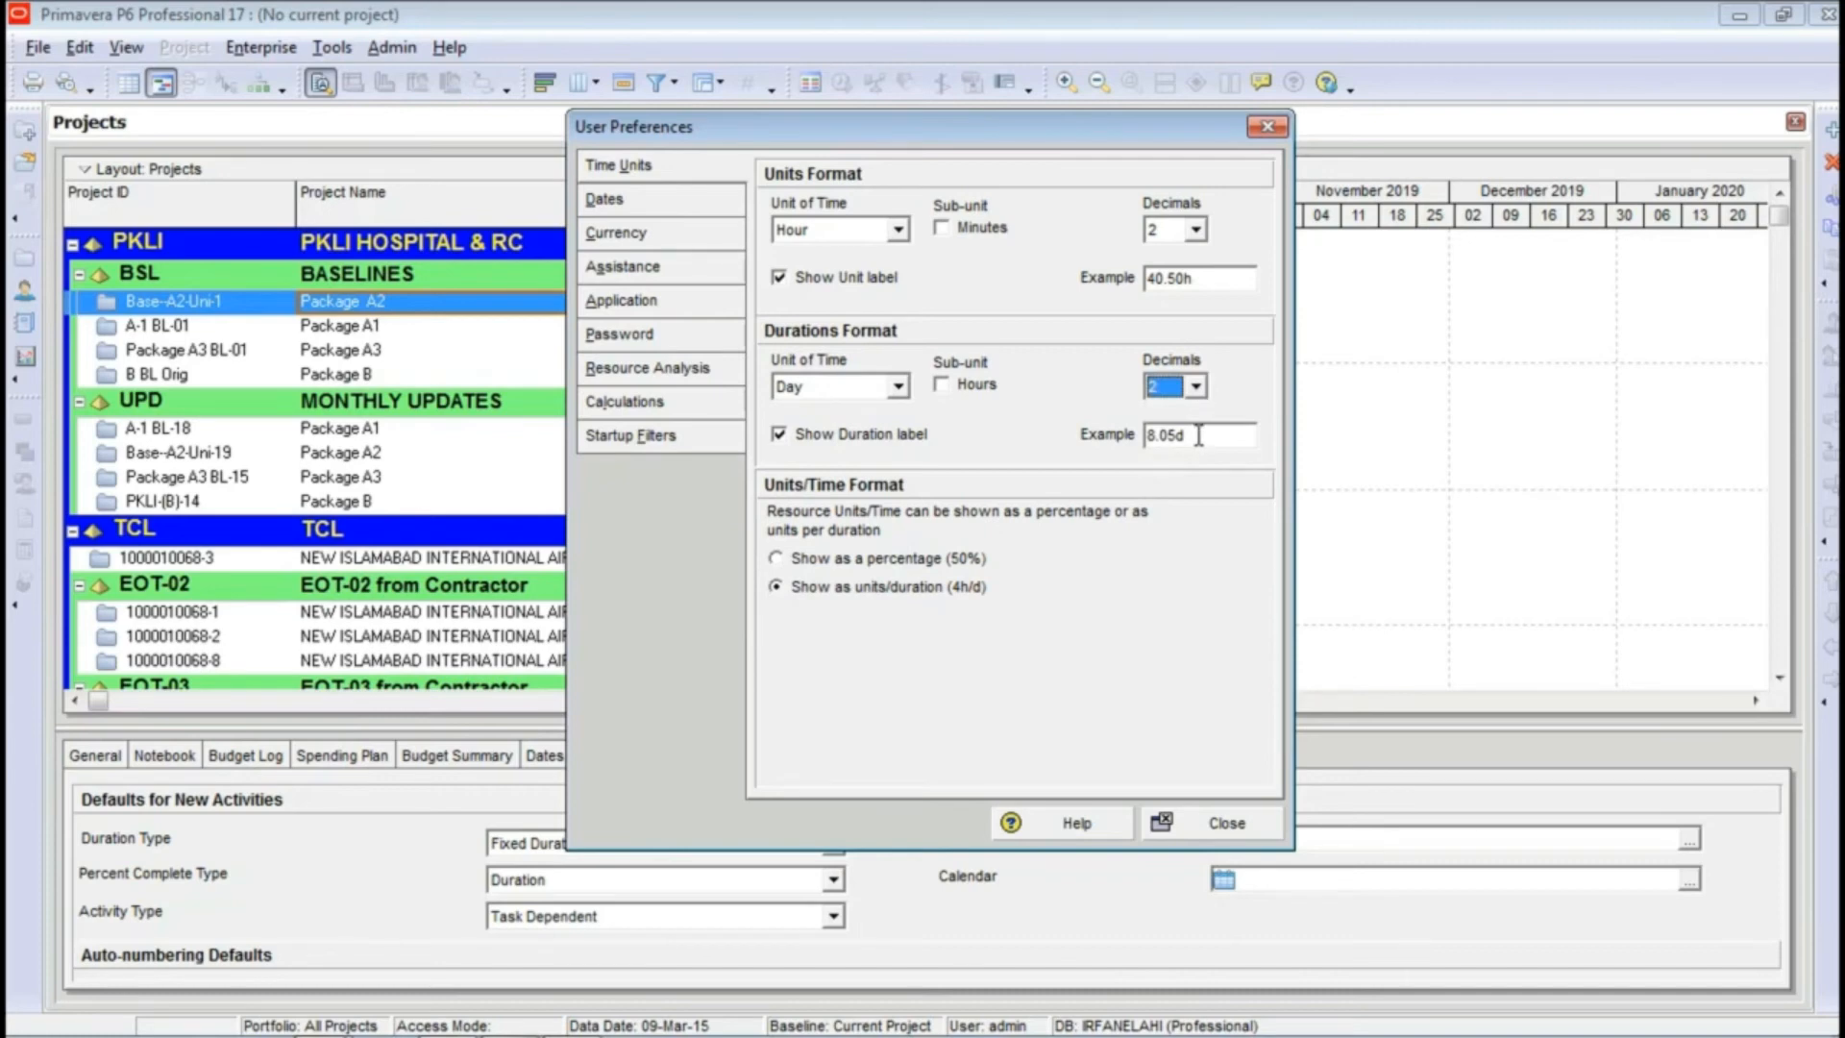
click(1196, 387)
click(1190, 411)
Step: Try hiding and showing the duration label and compare the effect on the example duration
click(832, 437)
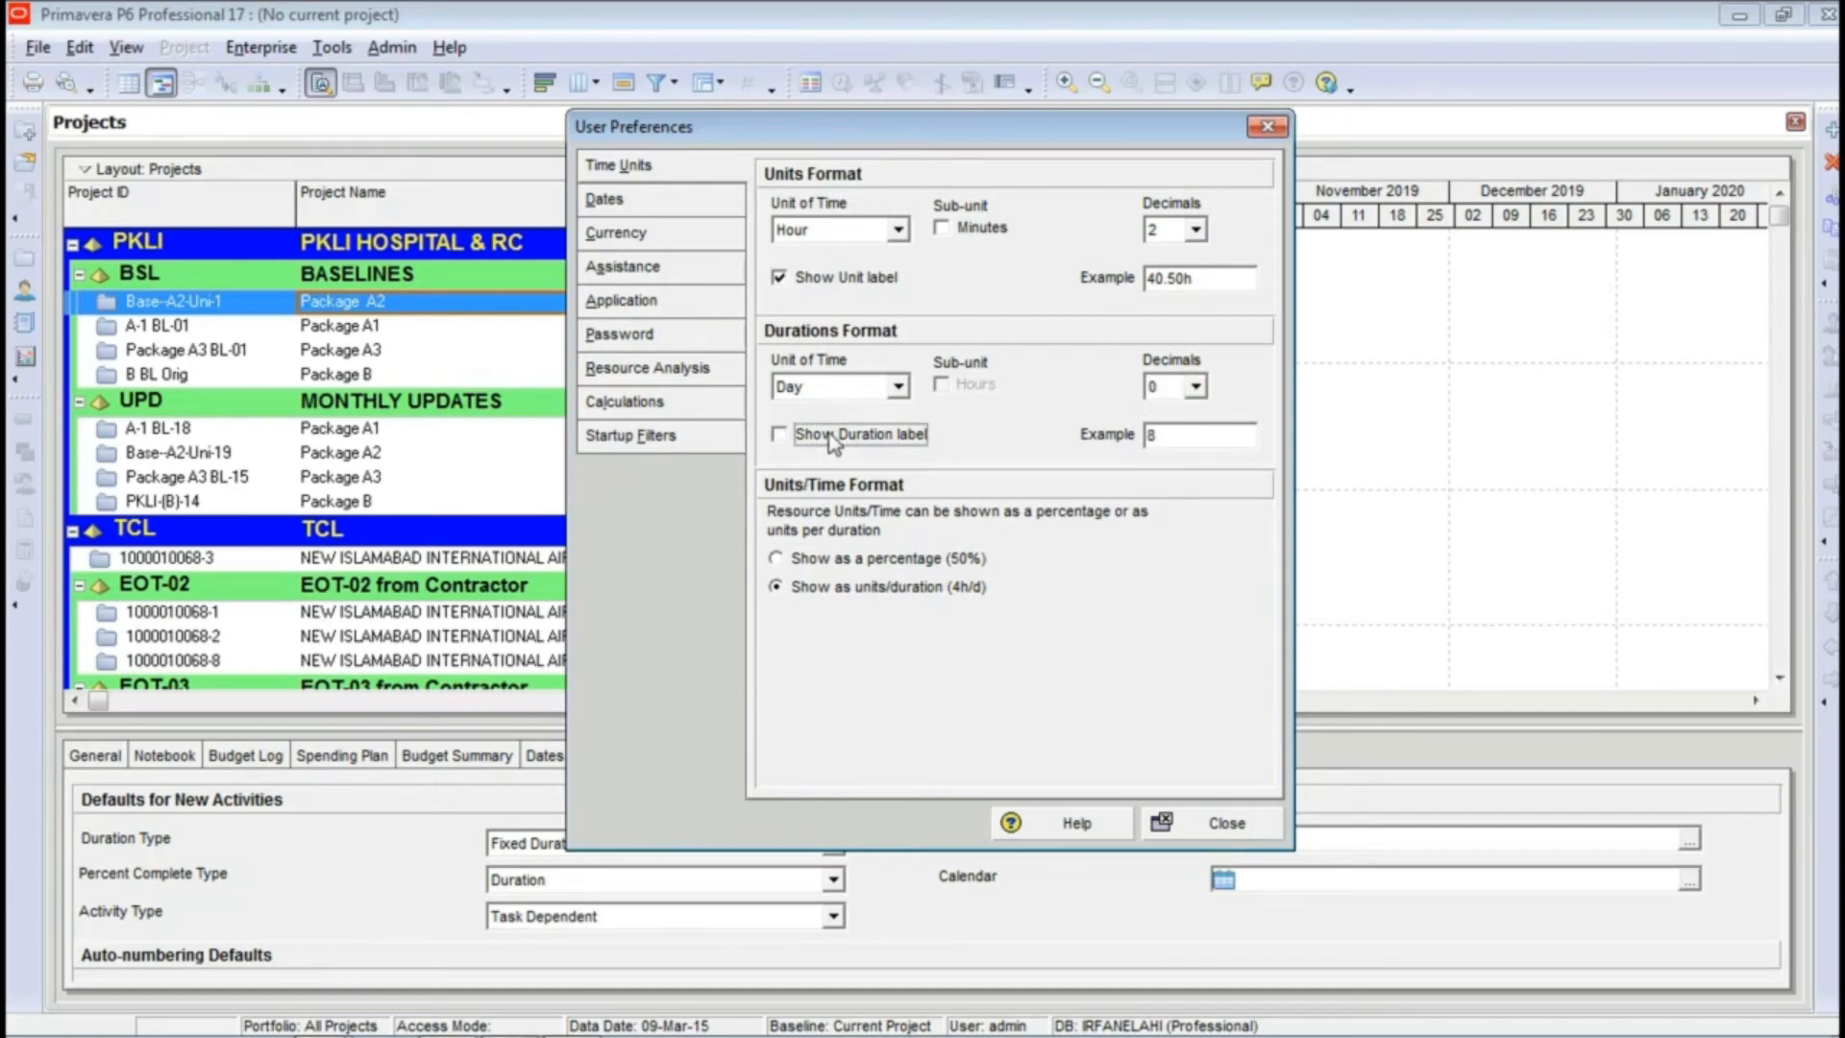
click(833, 437)
click(832, 437)
click(831, 437)
drag(1172, 437, 1158, 438)
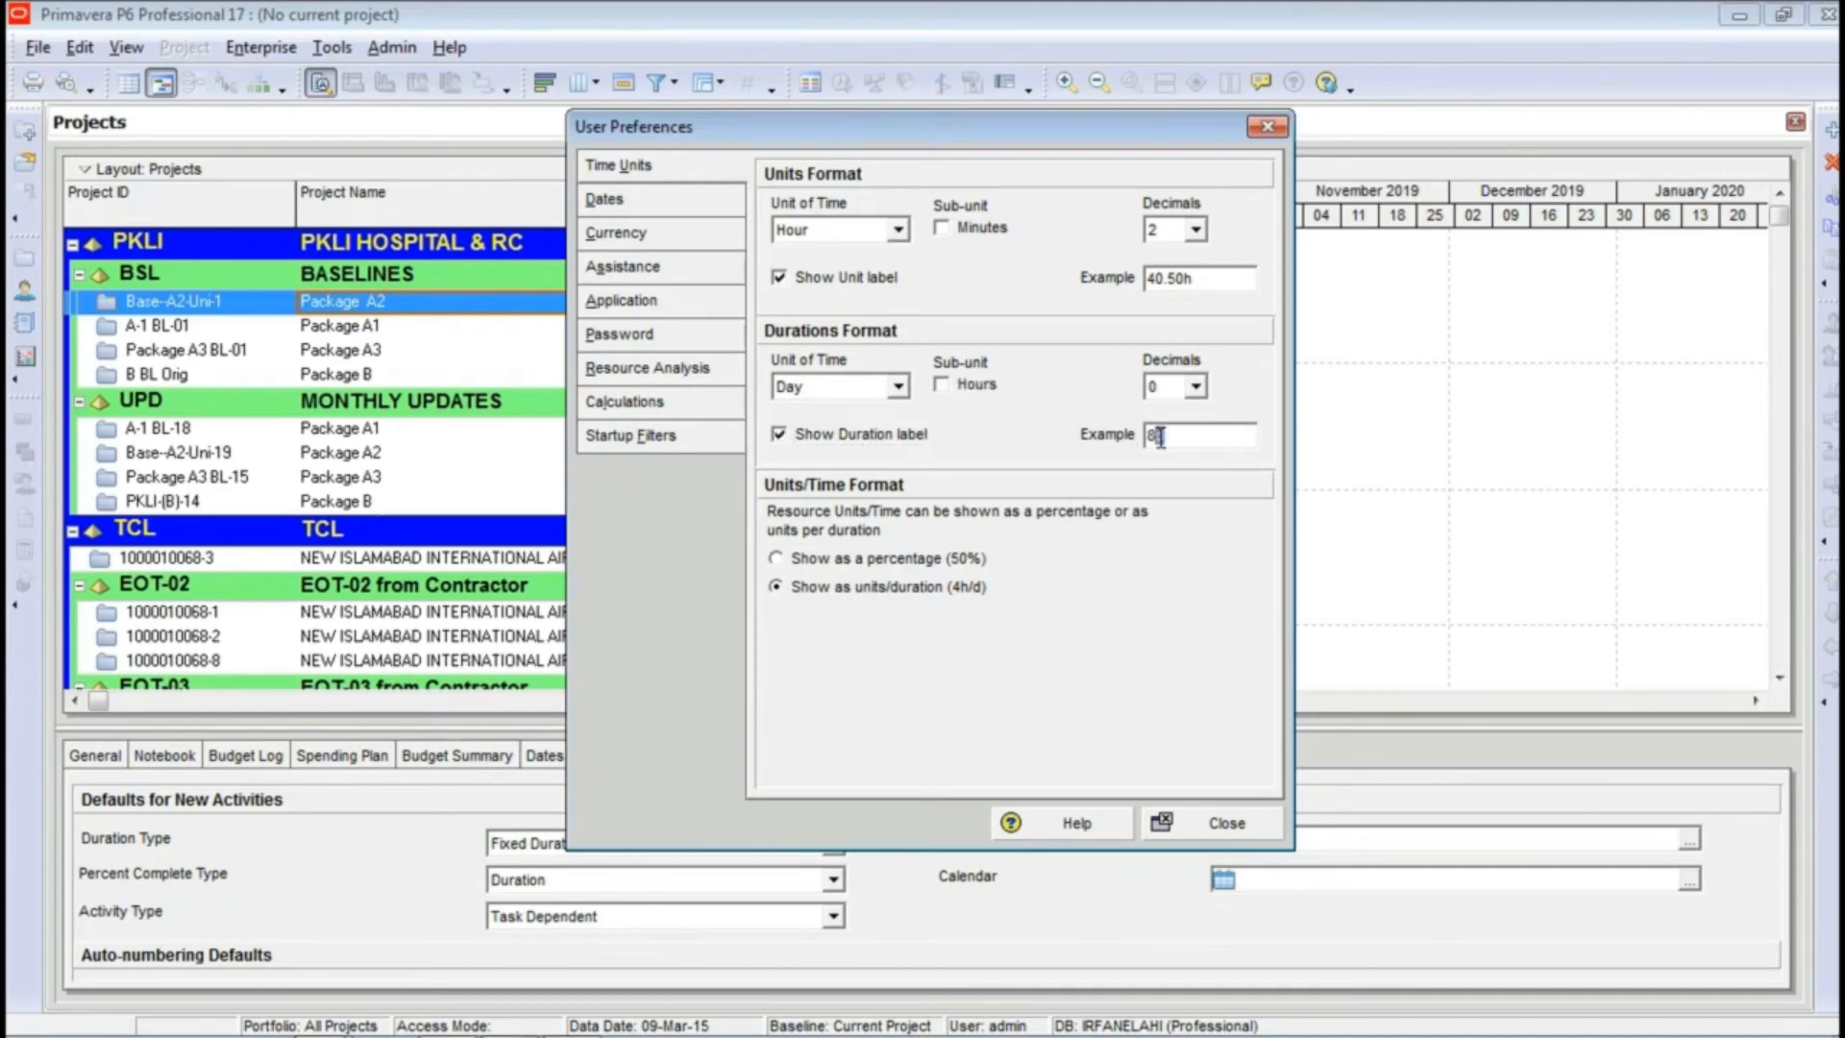
click(1176, 444)
Step: Try the 4-digit year option in the date preferences, check the sample date, and turn the option off again
click(651, 202)
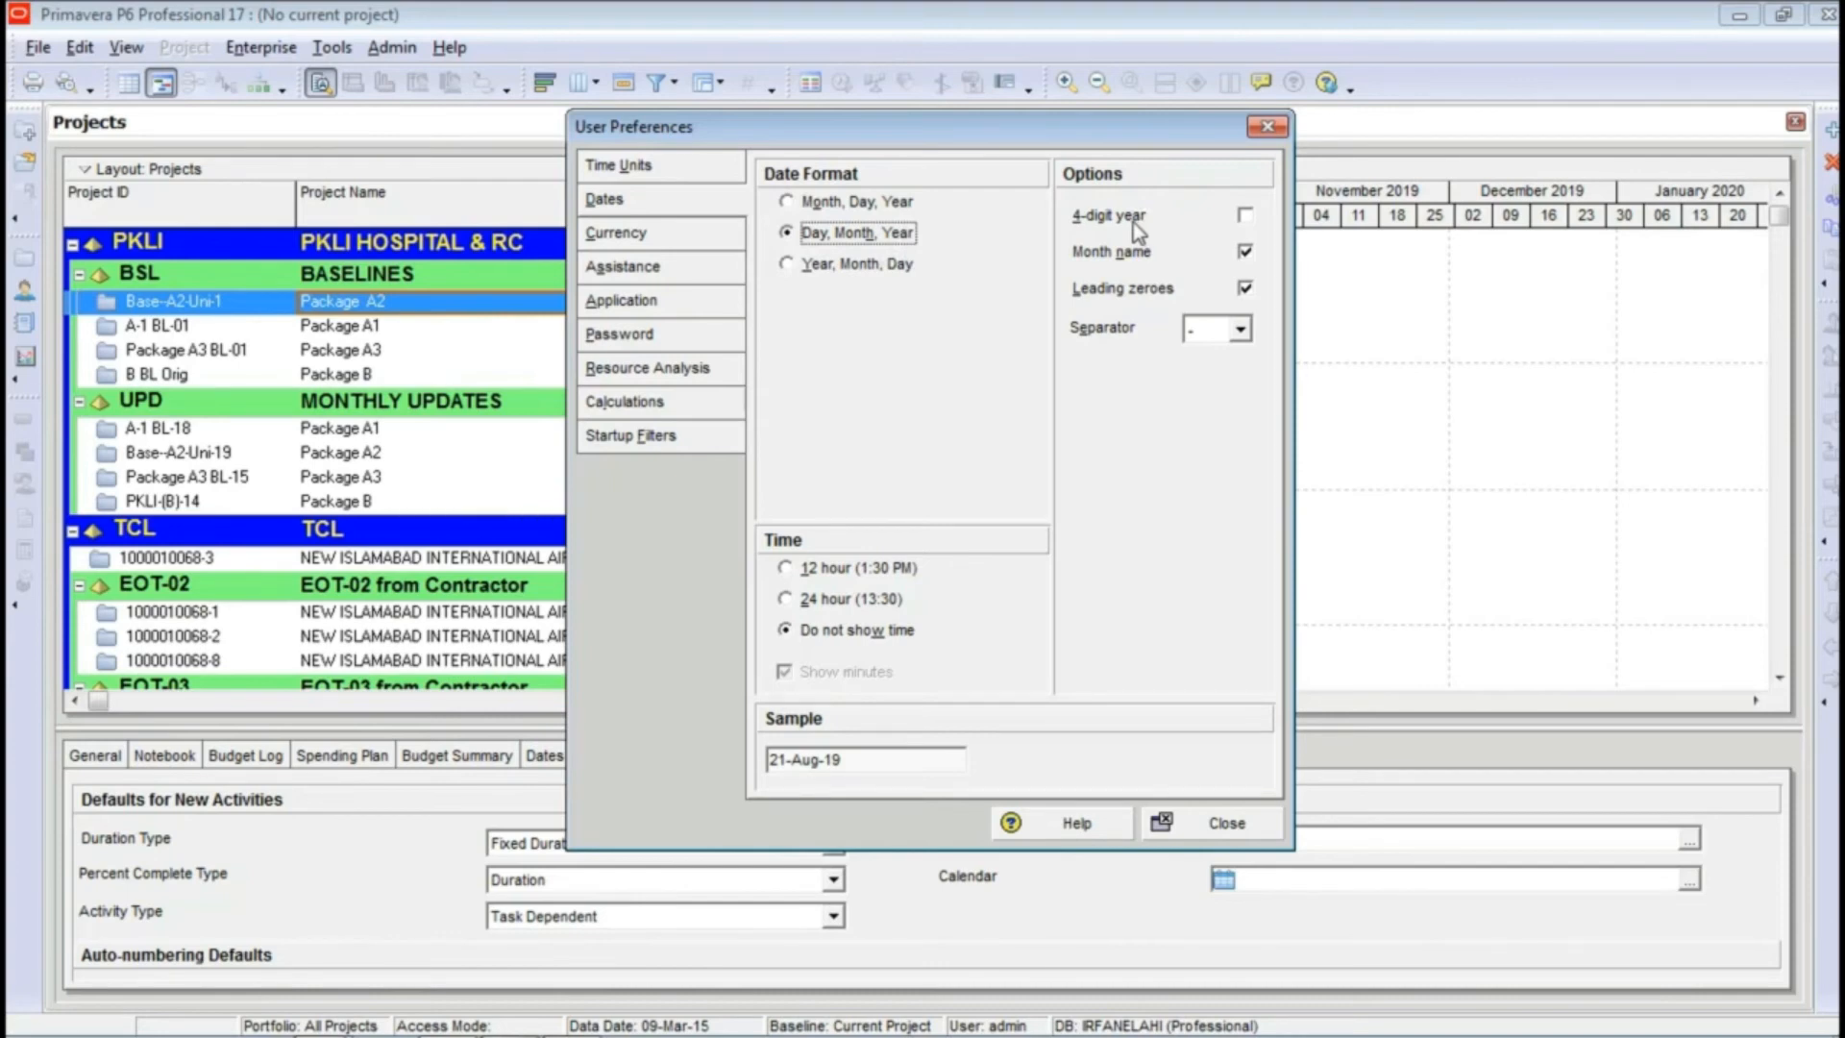
click(1245, 215)
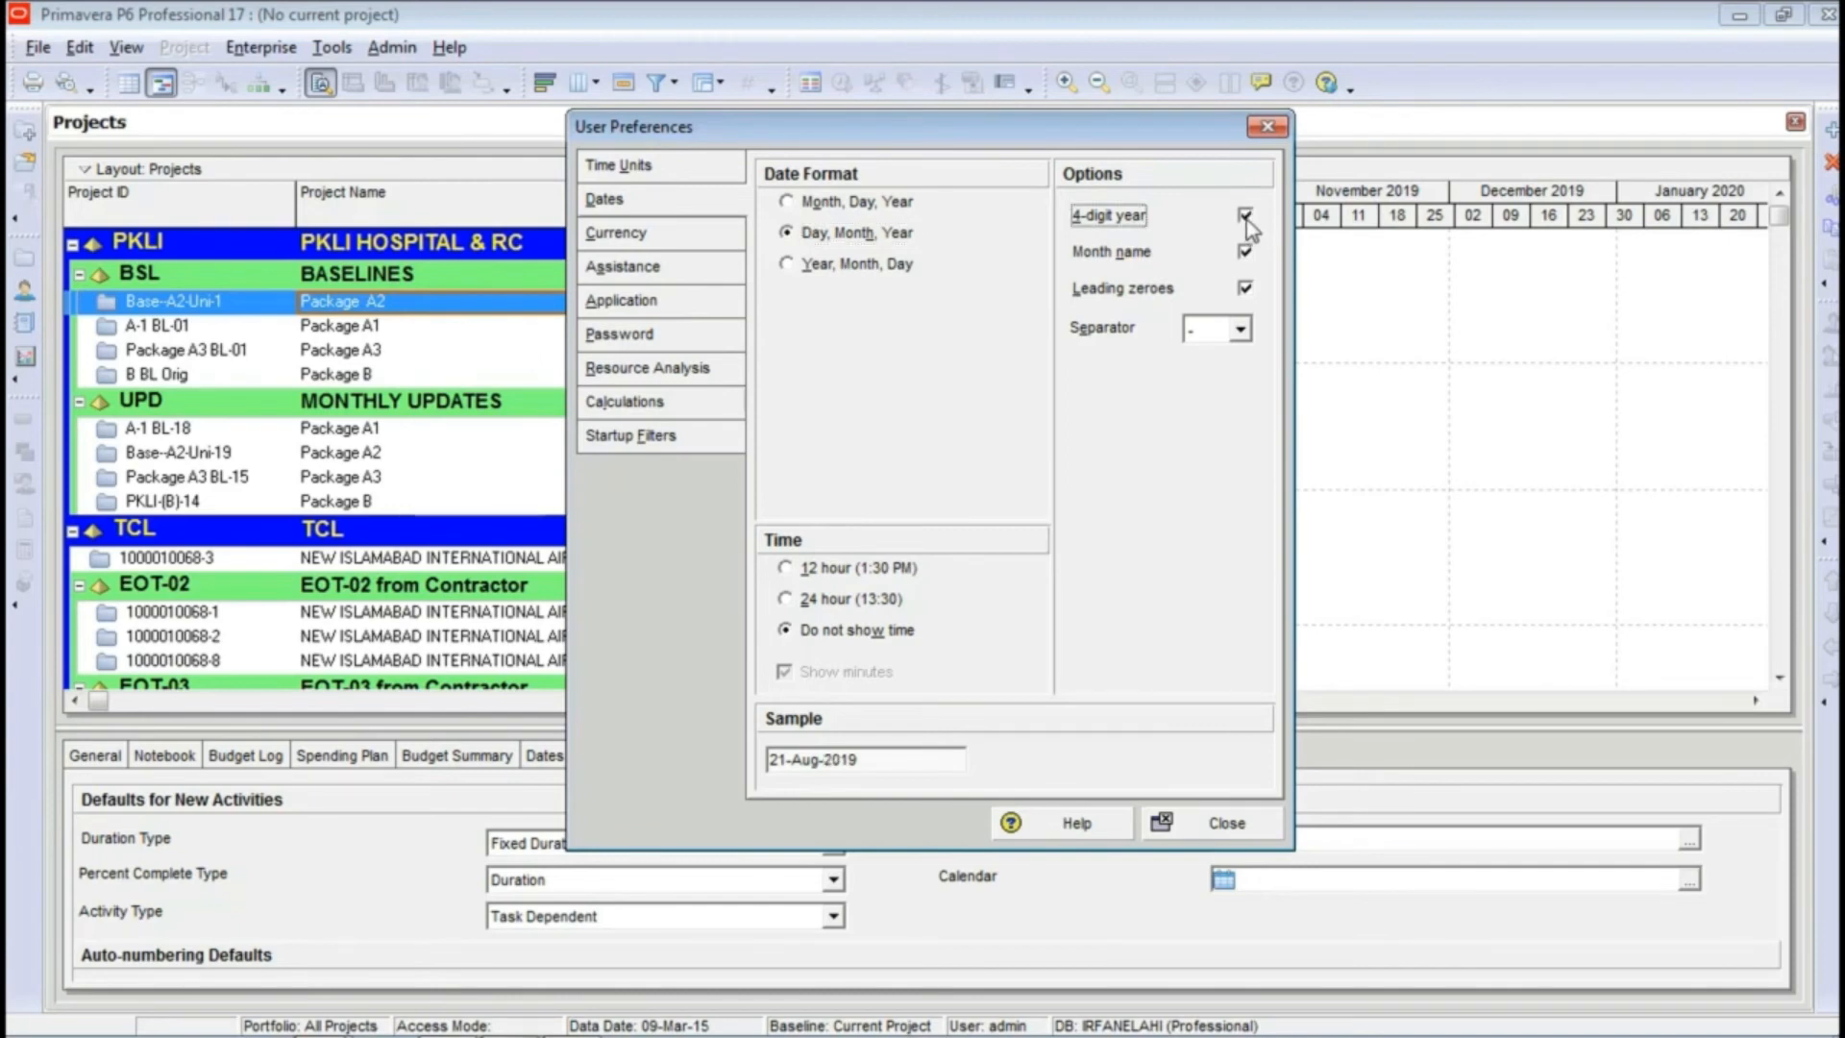
click(865, 756)
drag(865, 755, 768, 760)
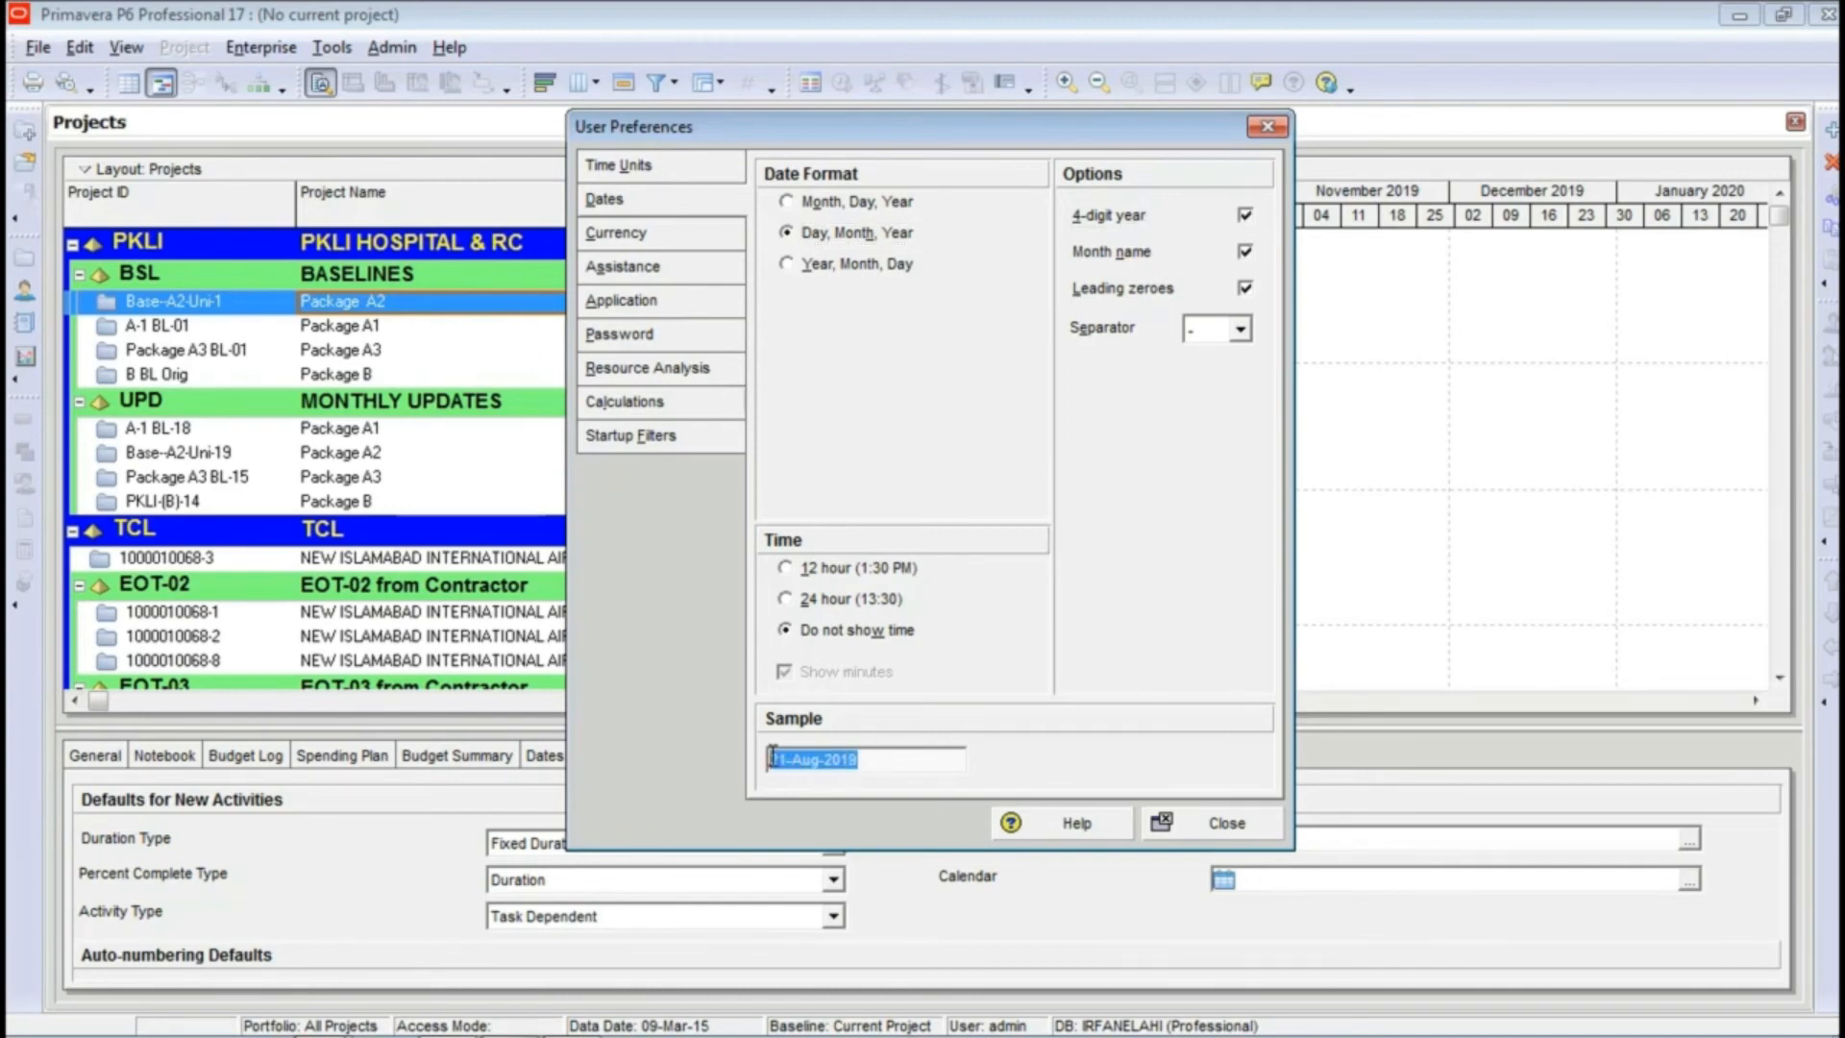
click(1246, 217)
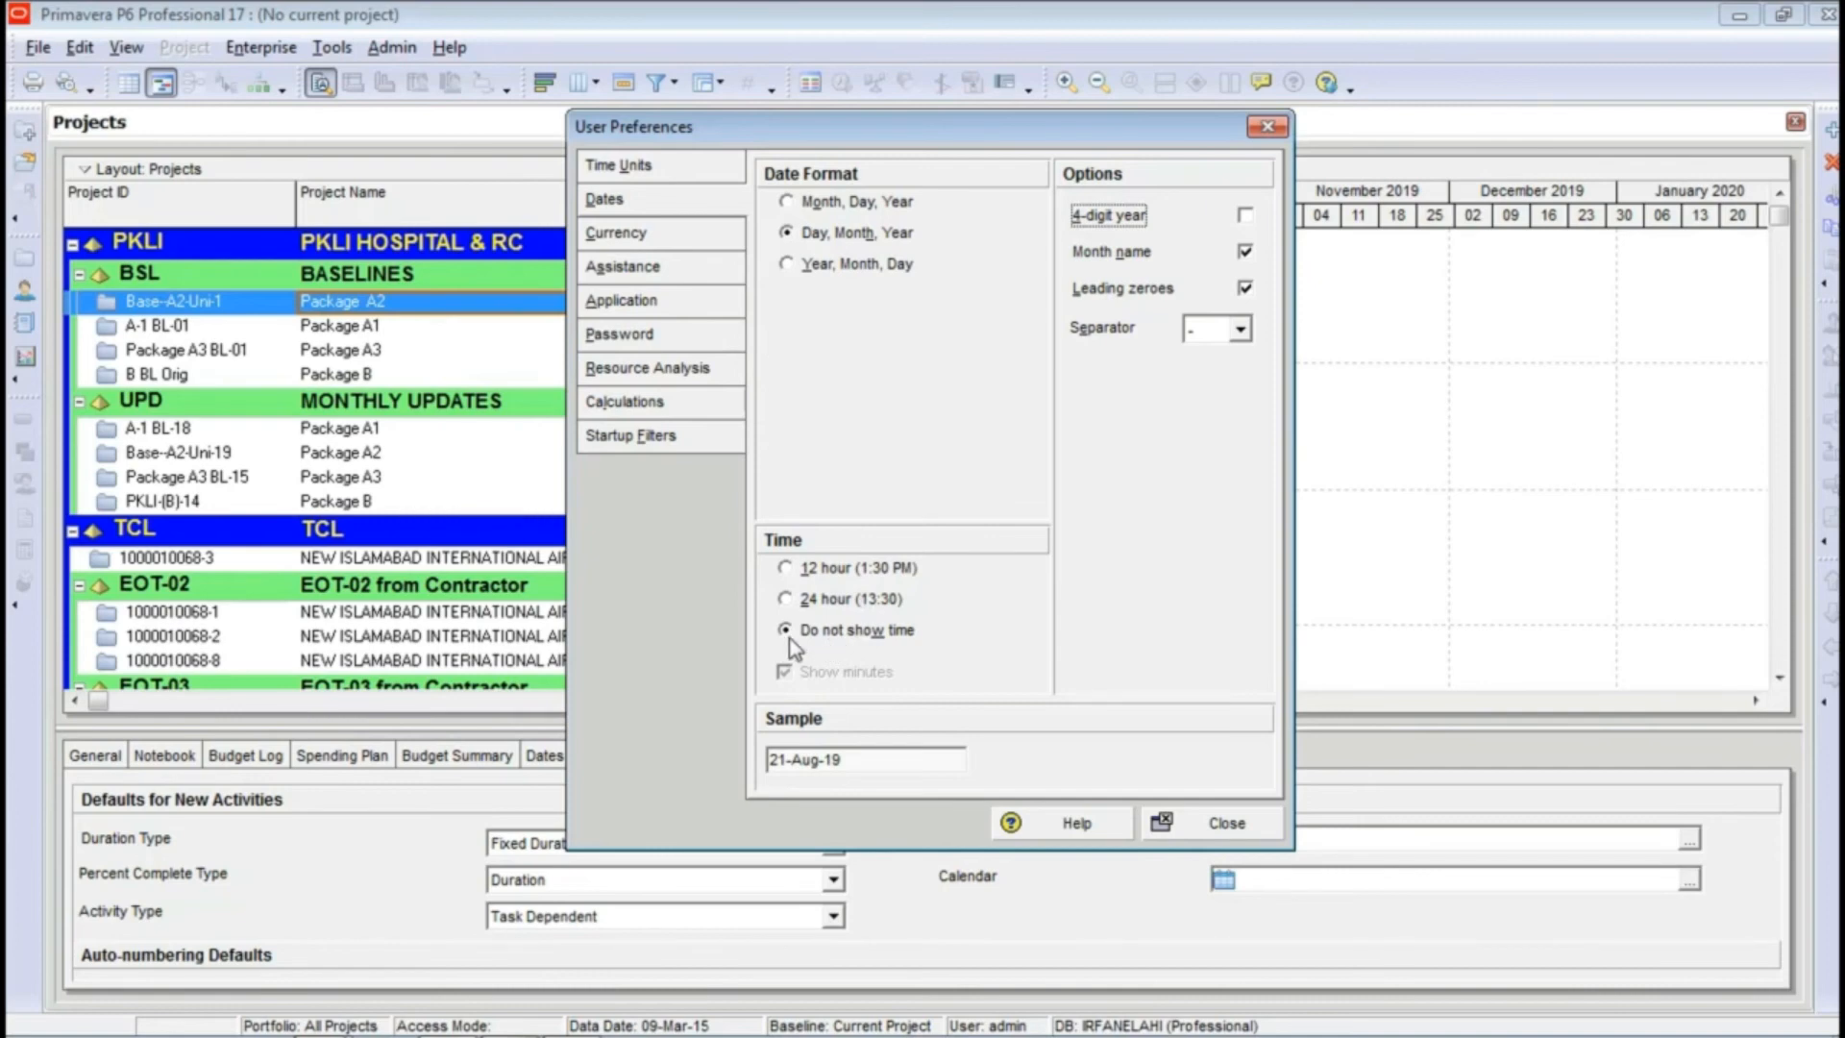
Step: Set the currency for viewing monetary values to Australian Dollar in the user preferences
click(690, 227)
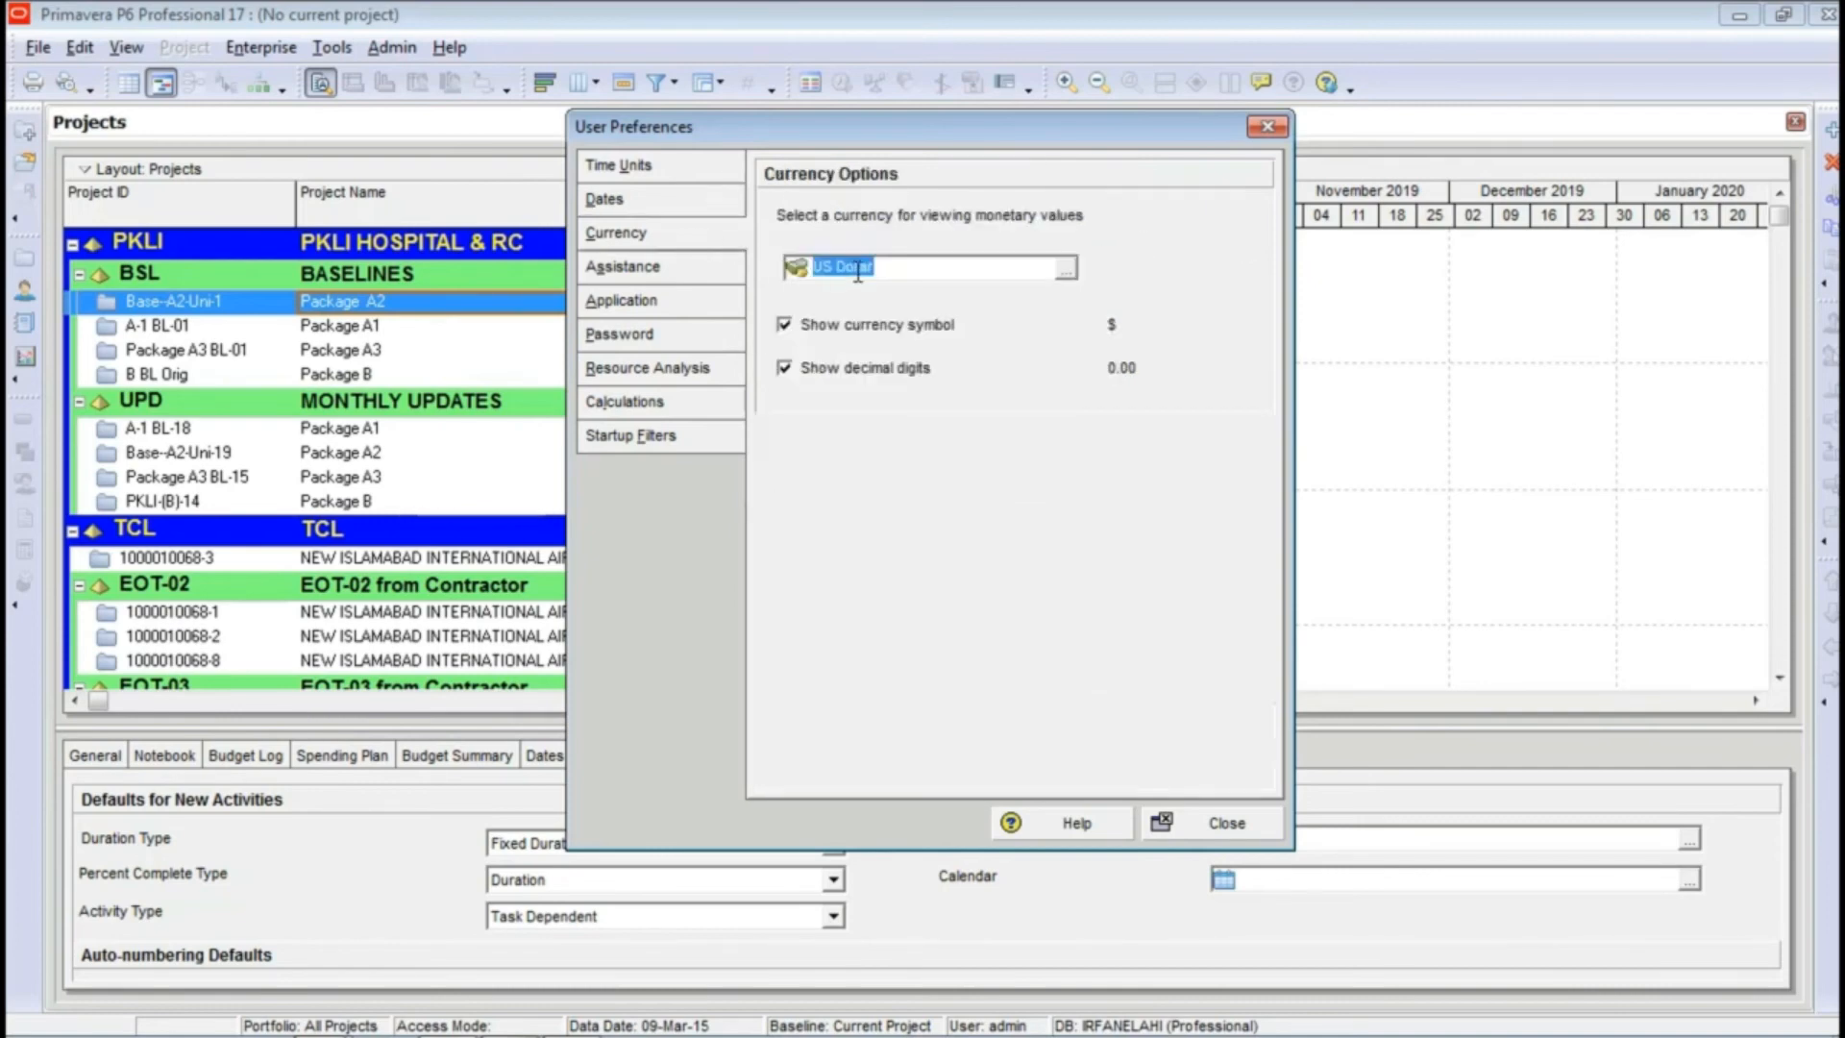
click(1067, 272)
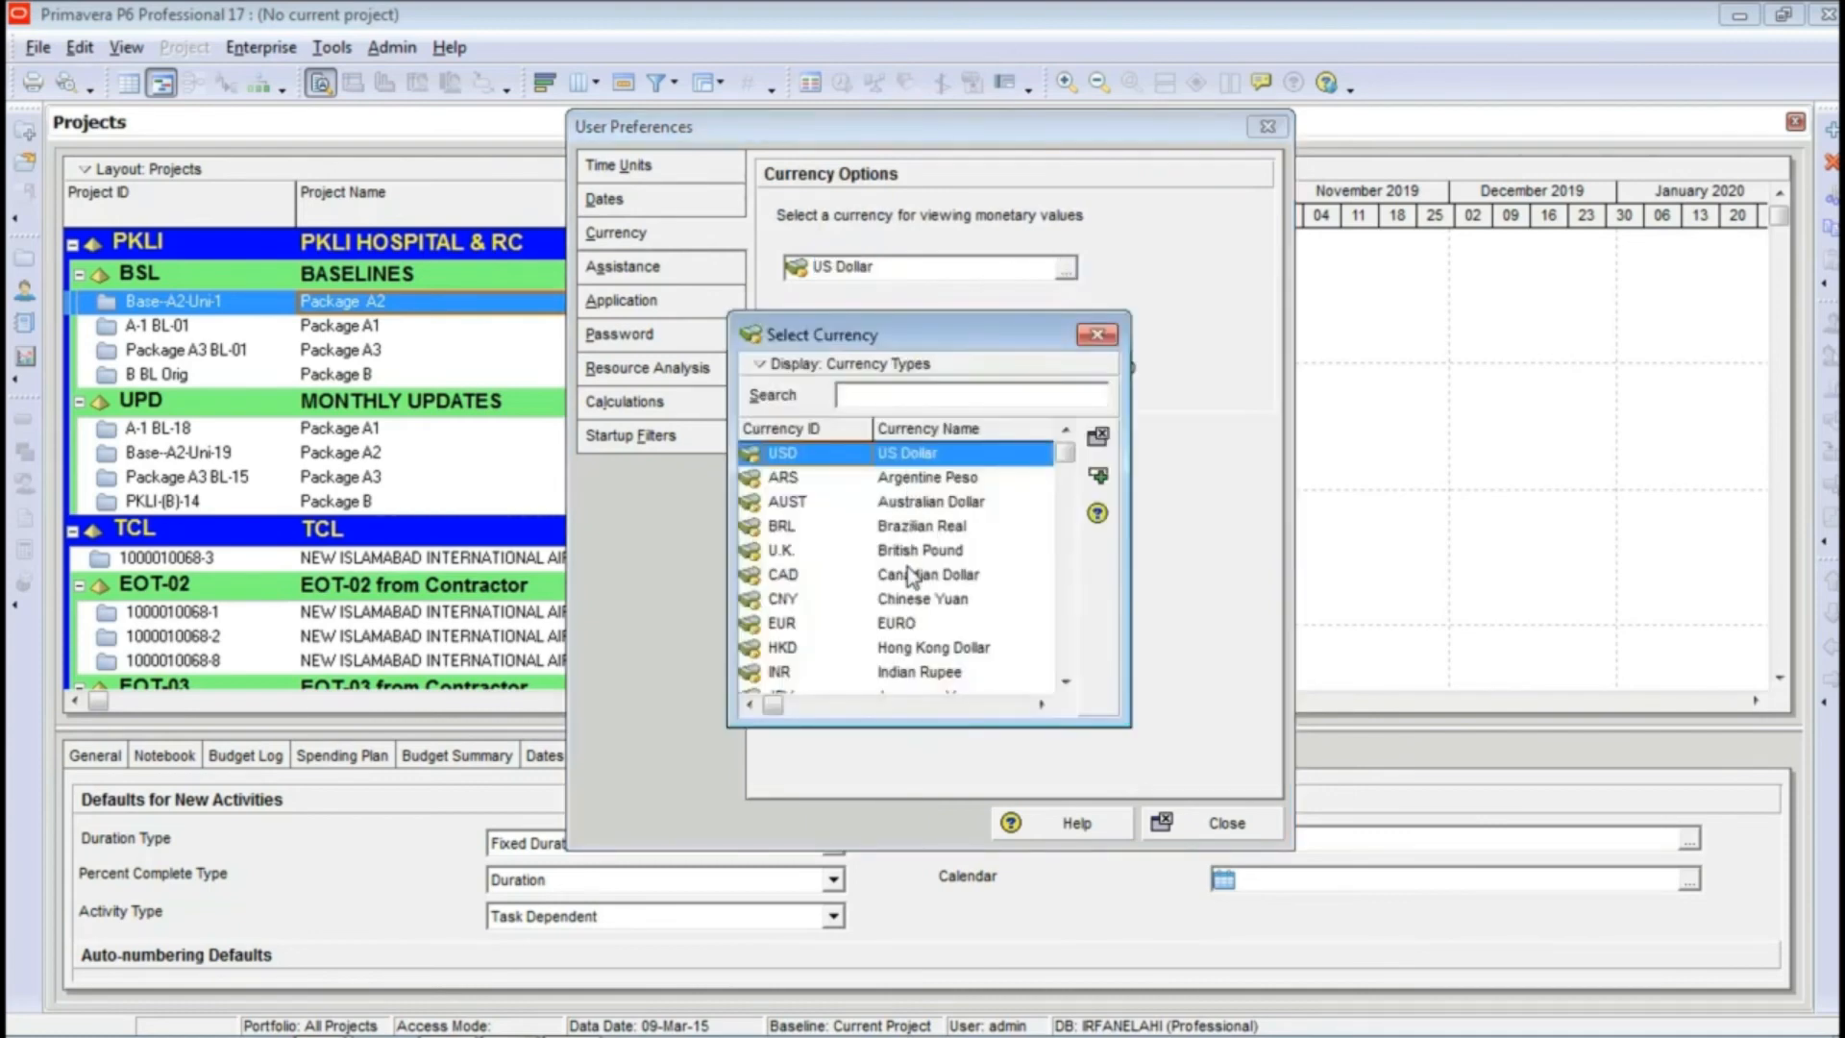
click(1098, 335)
click(1067, 271)
click(924, 504)
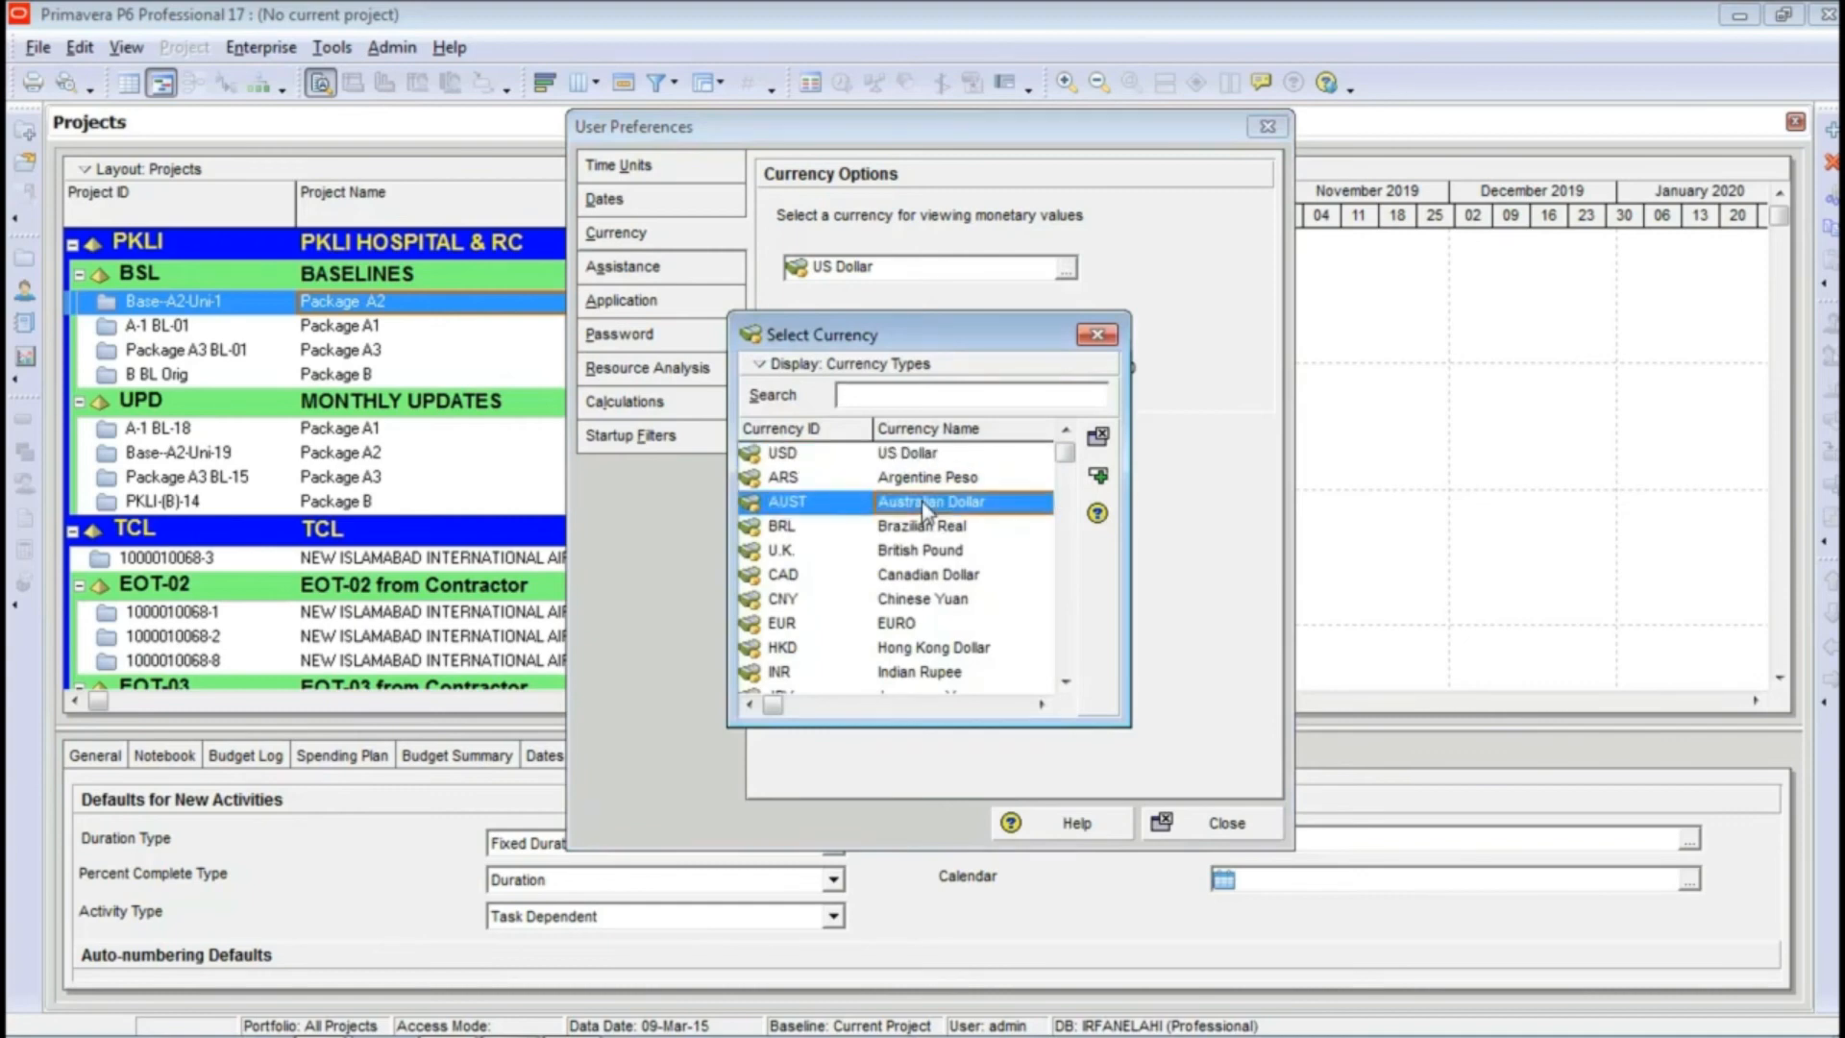
click(1099, 479)
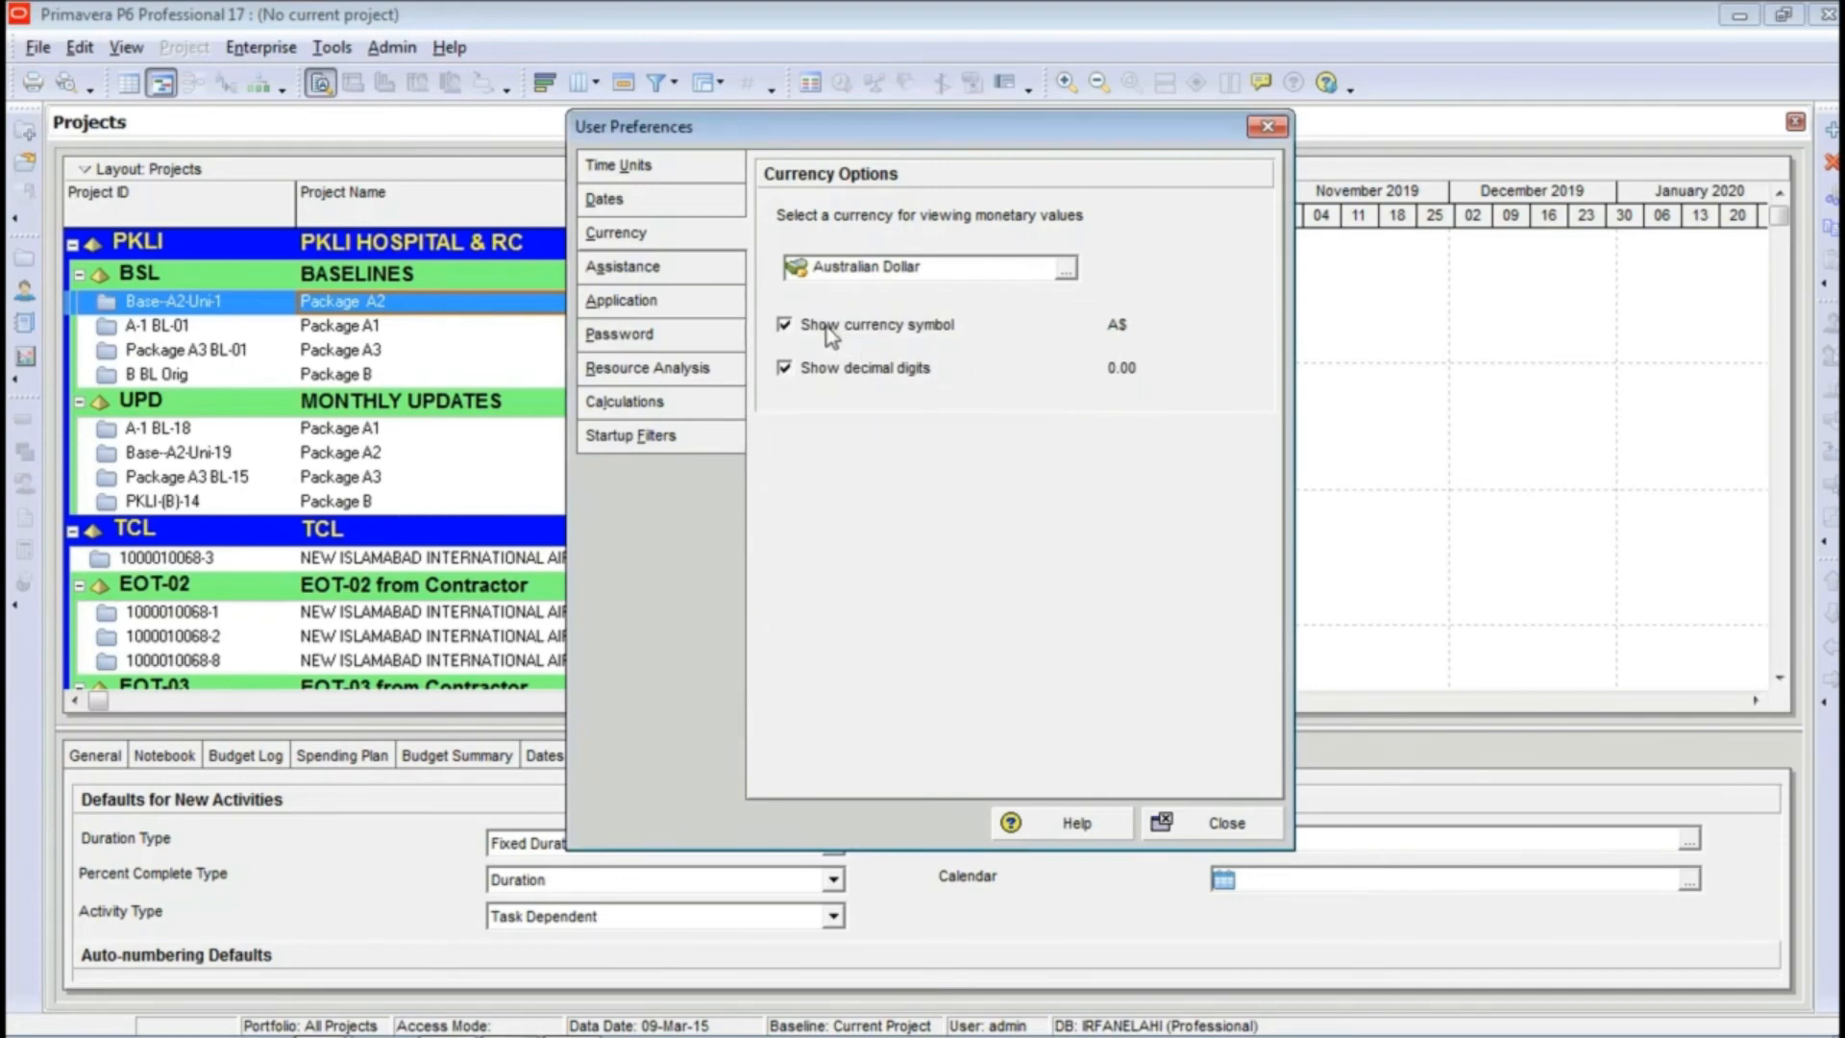
Step: Try switching the currency symbol and the decimal digits off and back on
click(789, 330)
click(789, 332)
click(783, 371)
click(783, 371)
Step: Disable both the New Resource Wizard and the New Activity Wizard in the assistance preferences
click(661, 268)
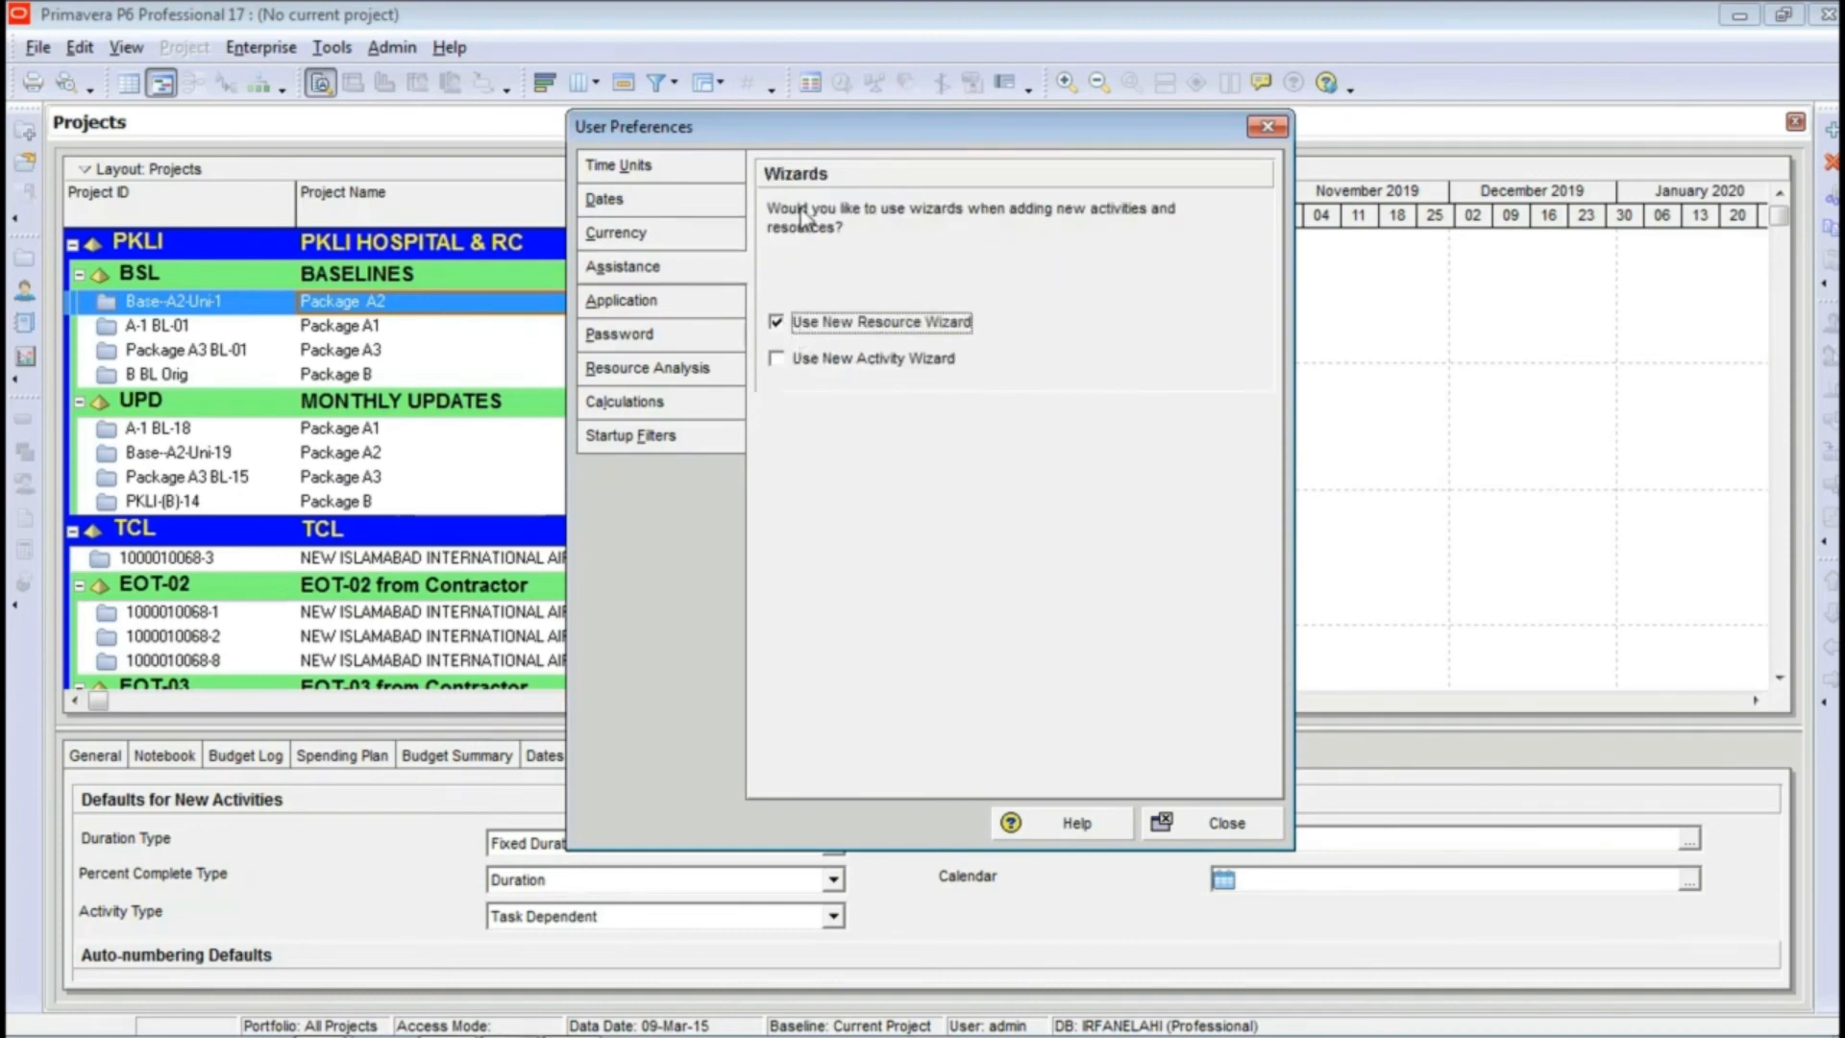
click(827, 360)
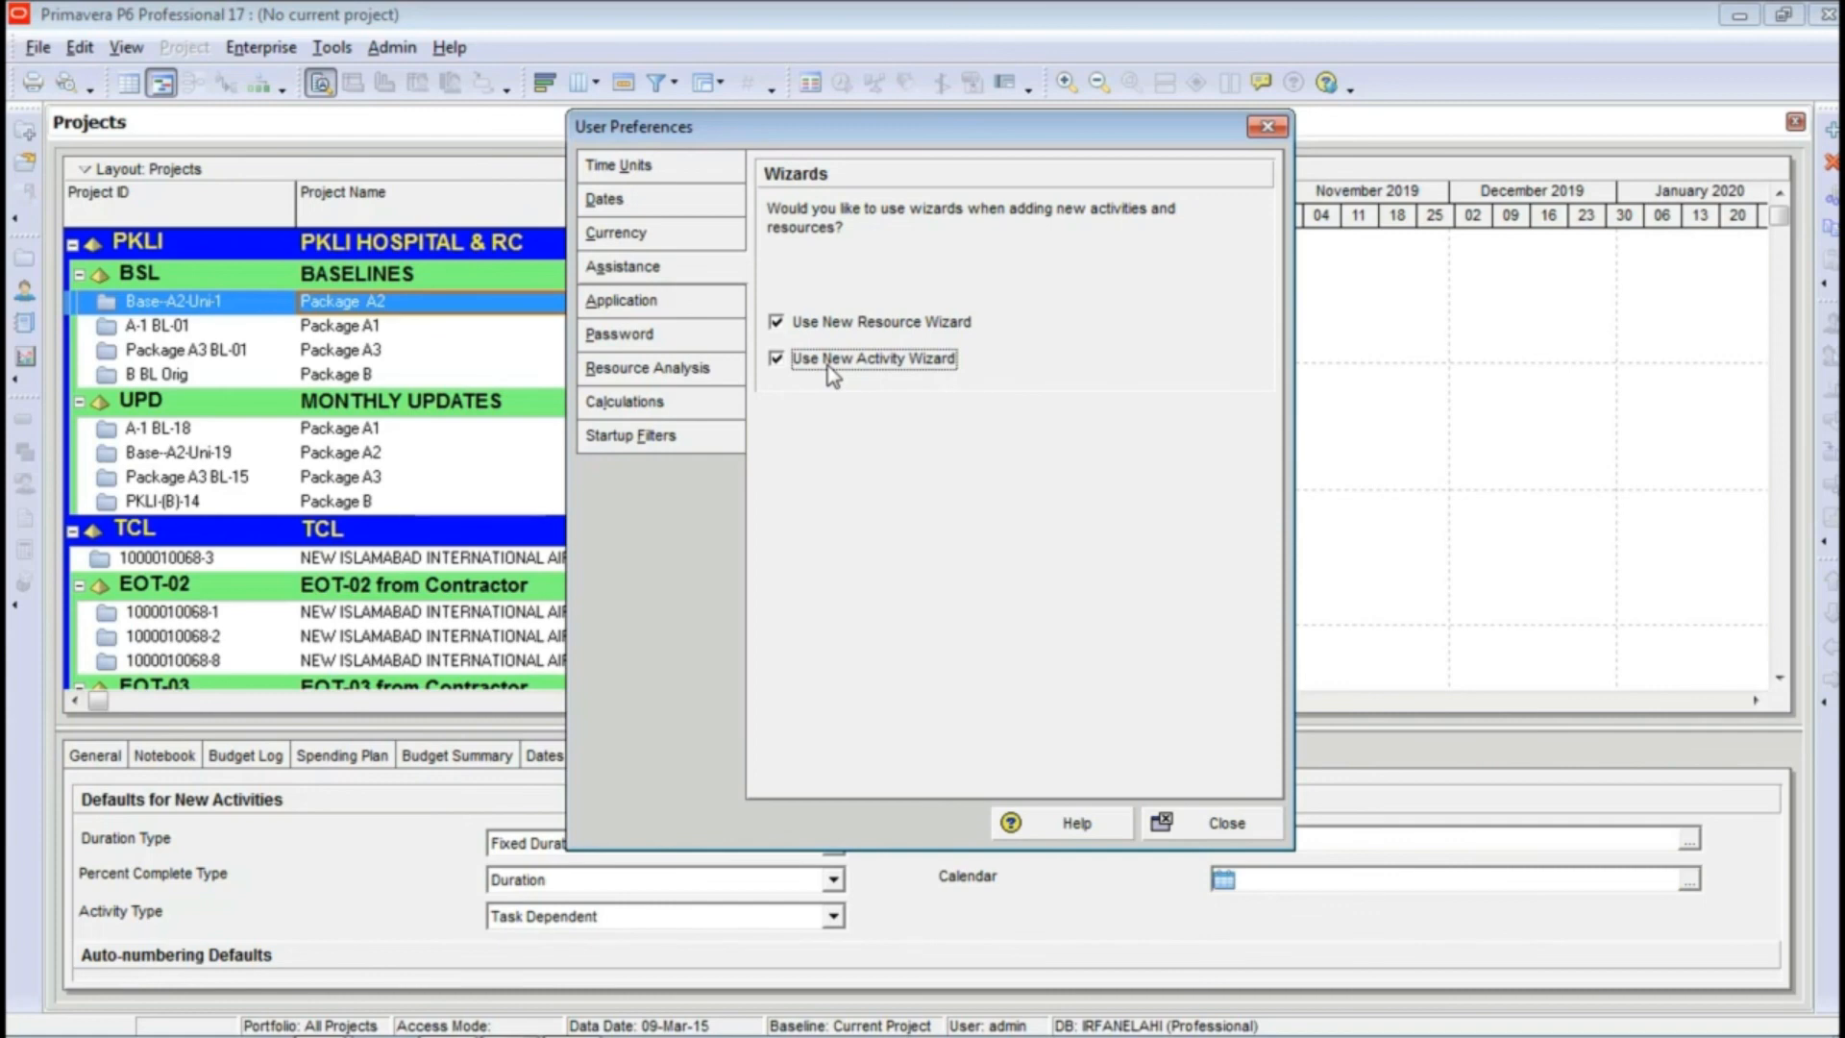
click(781, 323)
click(777, 360)
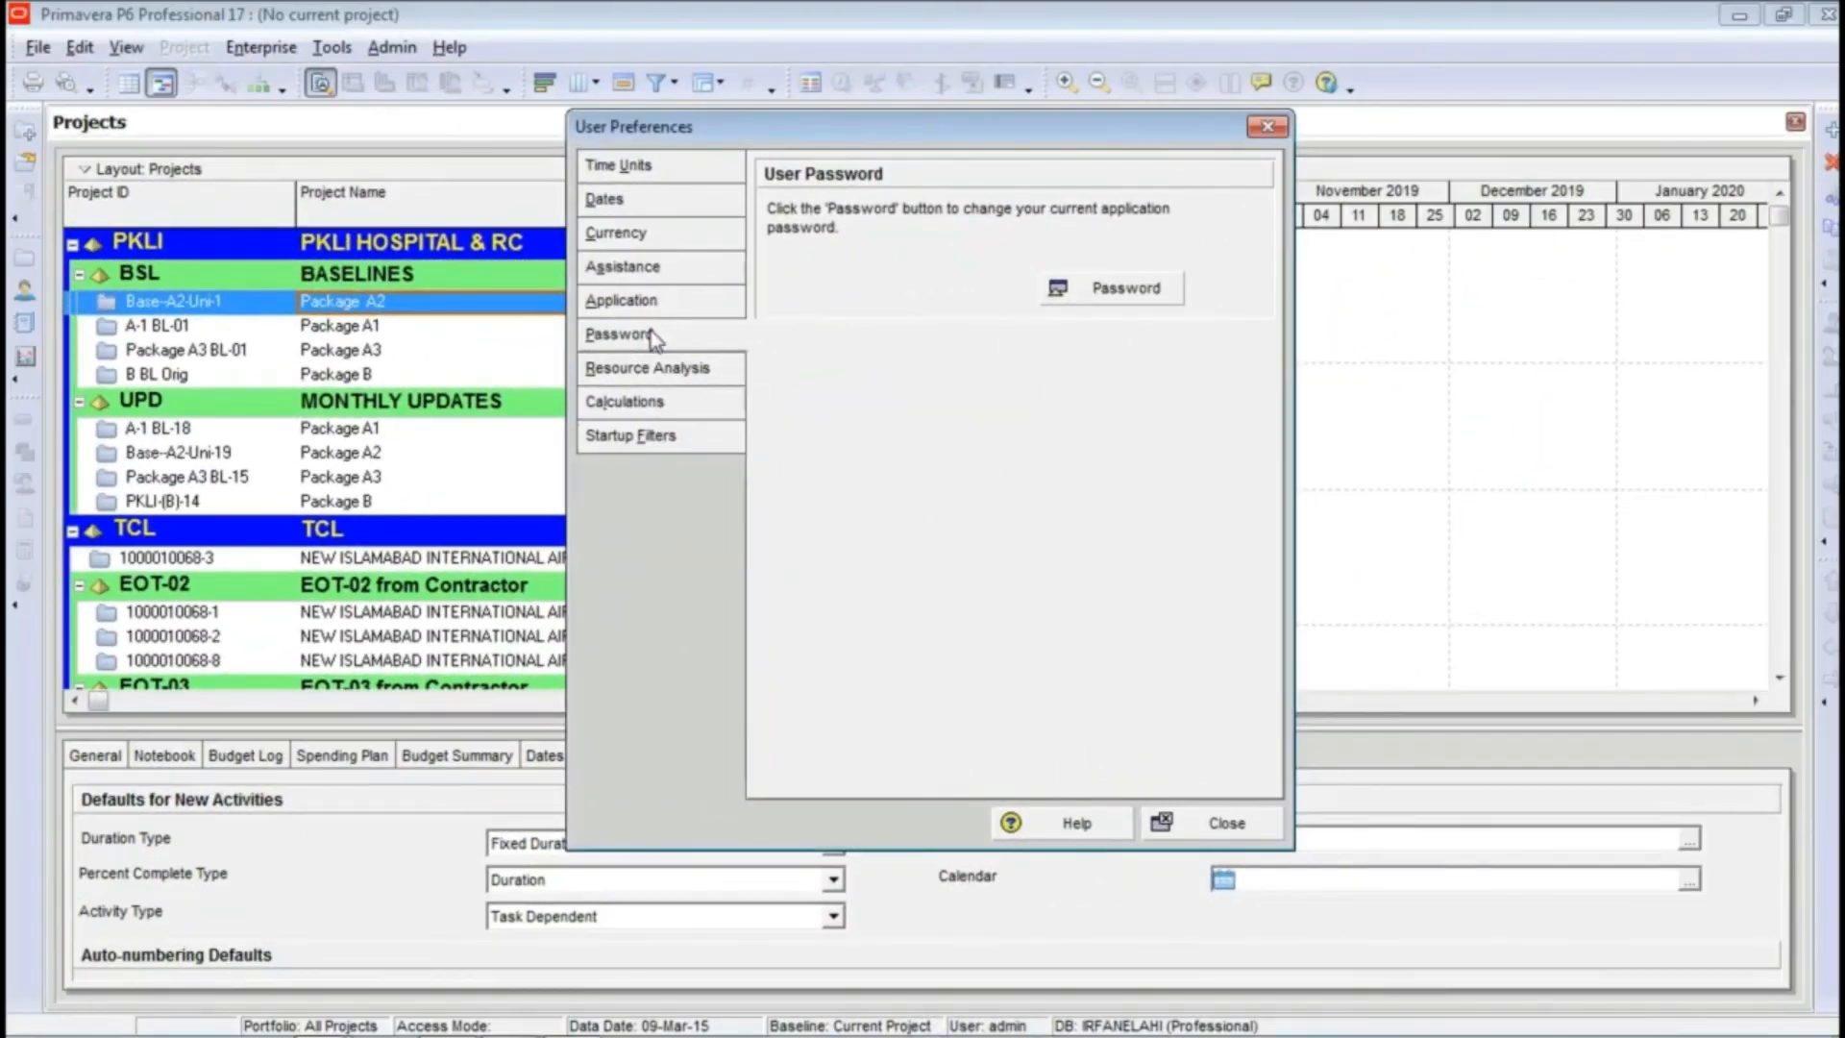
Step: Look at the form for changing the user password, cancel it, and close the user preferences
click(1112, 289)
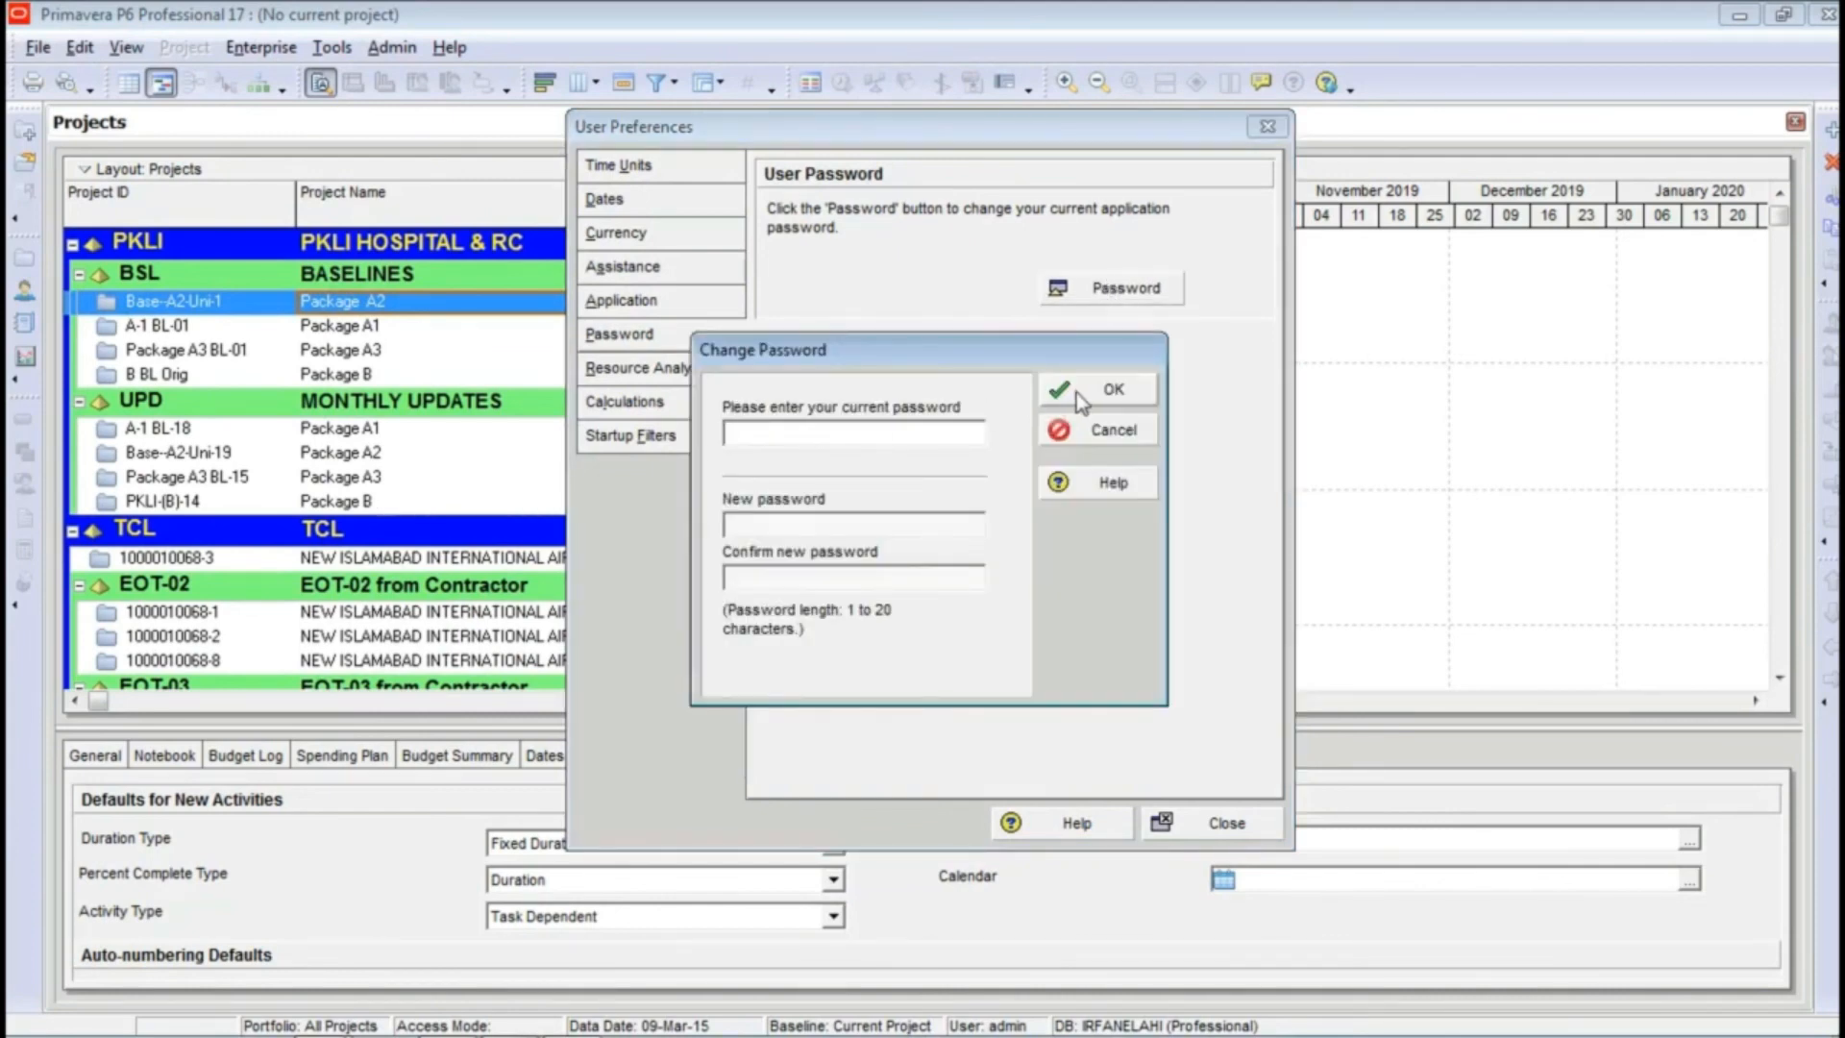
click(1081, 428)
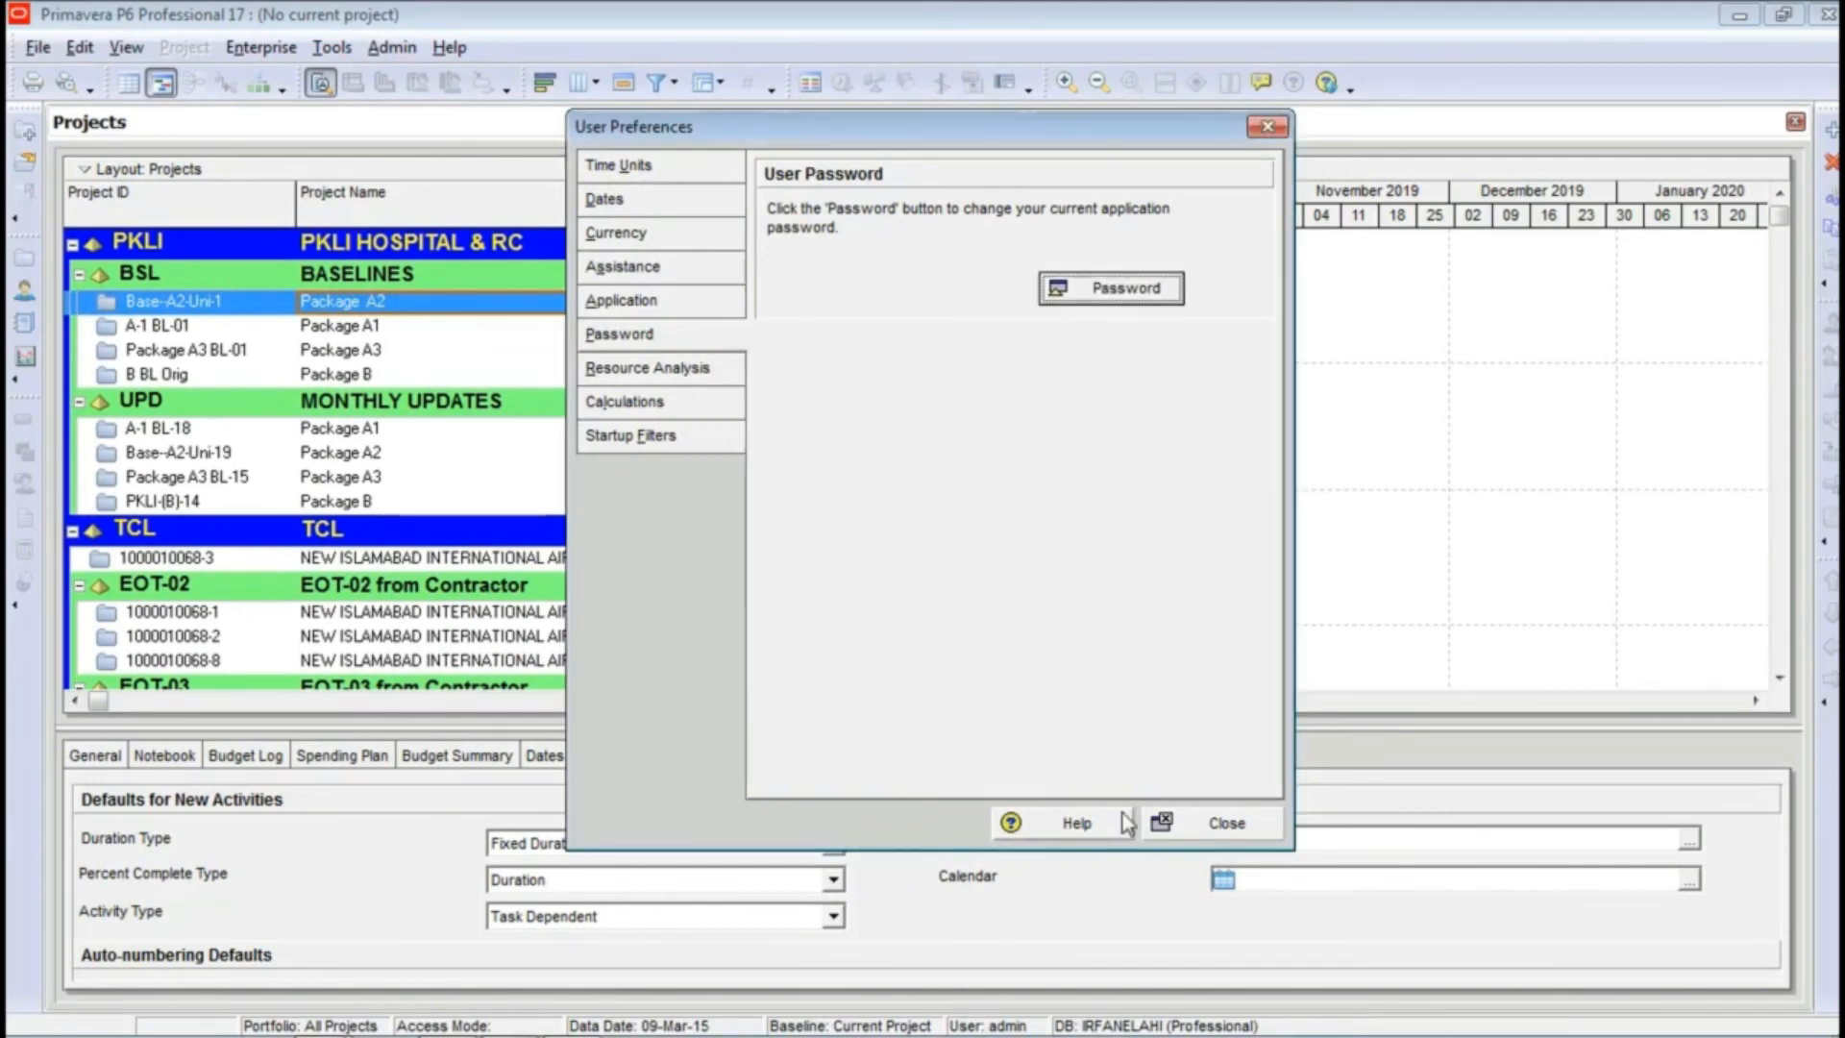
click(1197, 825)
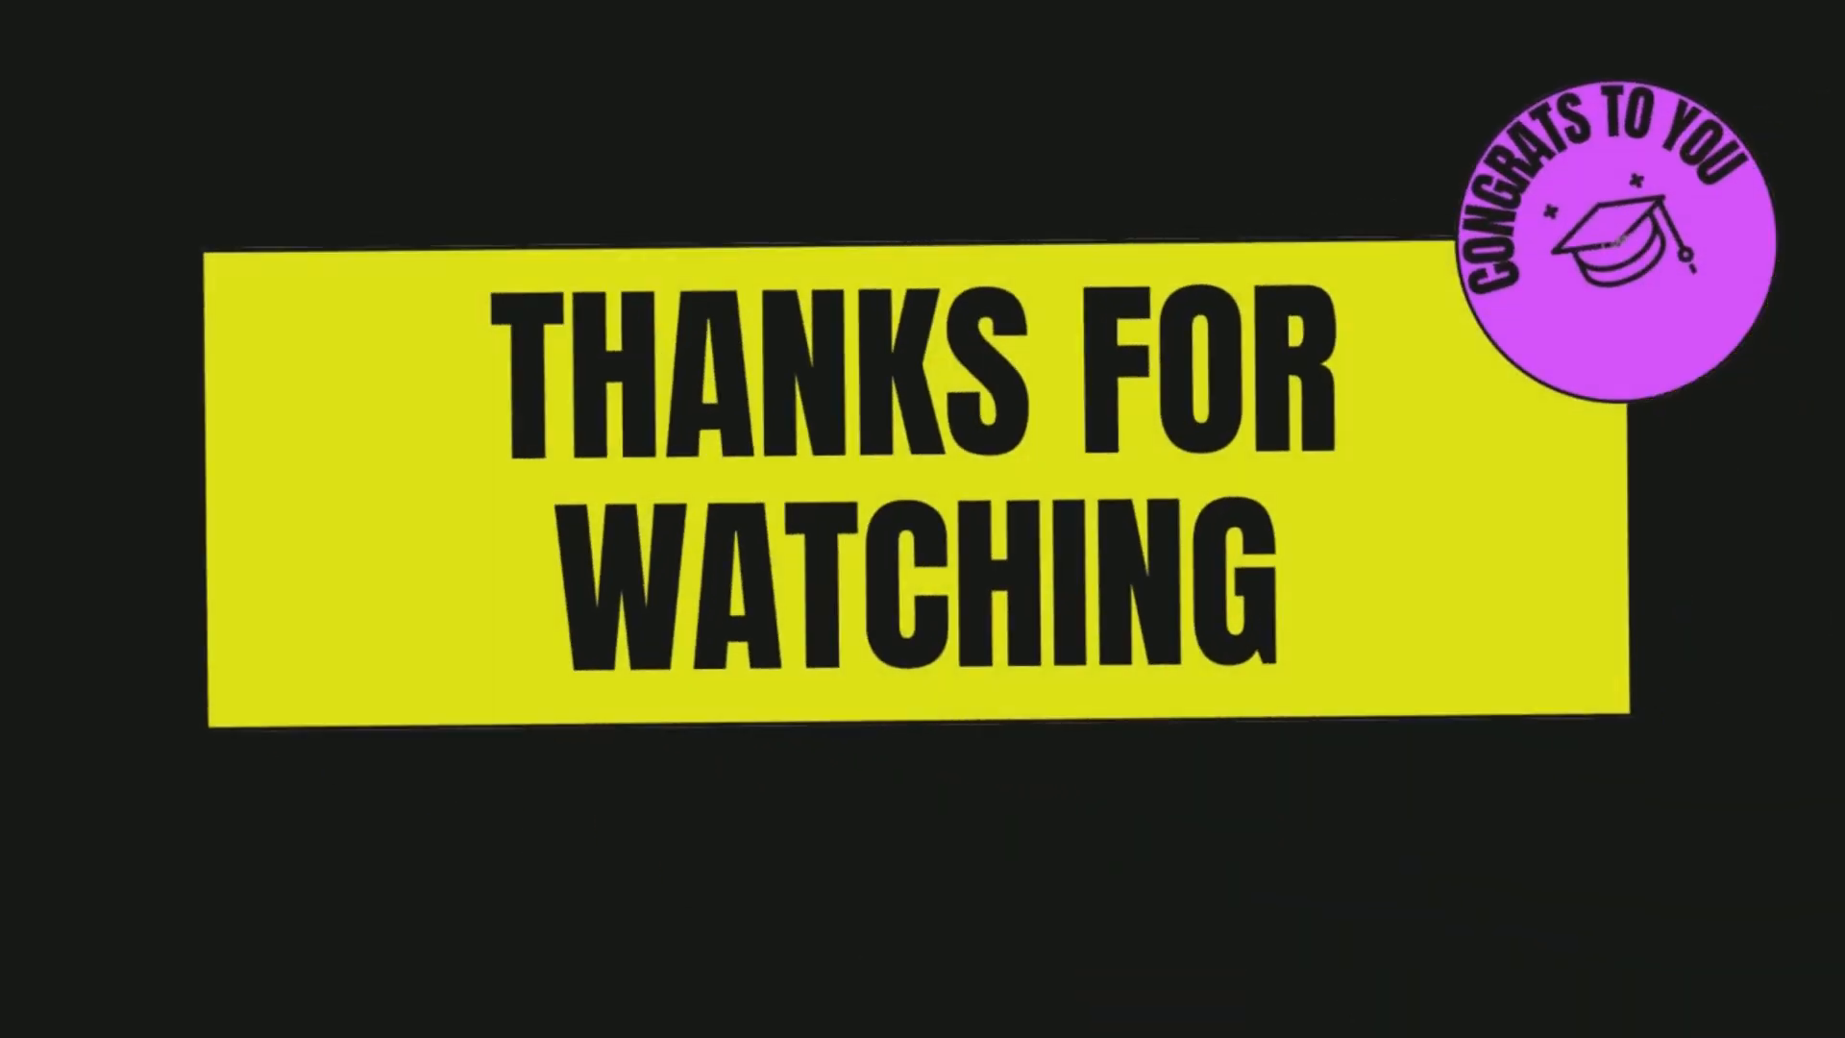